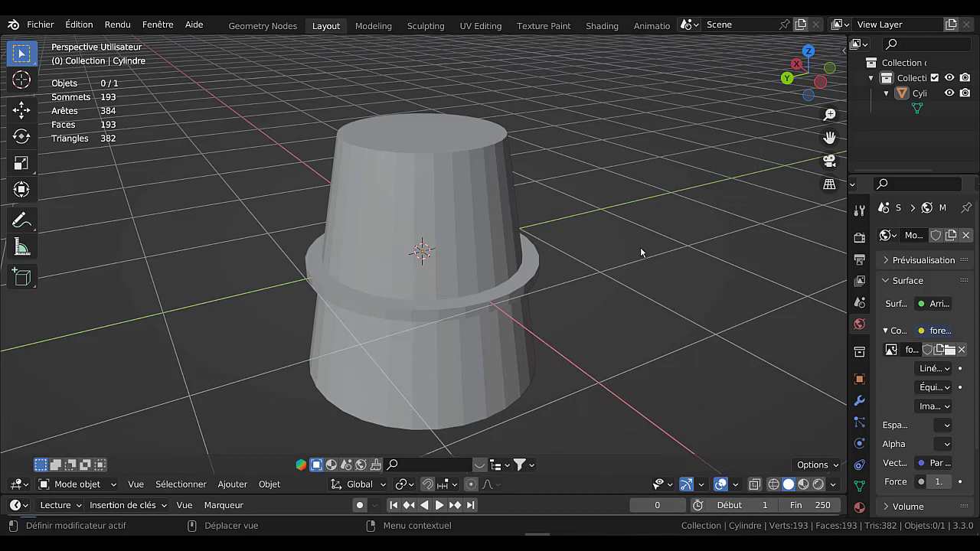
Enter Edit Mode on the ringed, tapered cylinder and turn off the vertex normals display
middle_click_drag(641, 253, 610, 248)
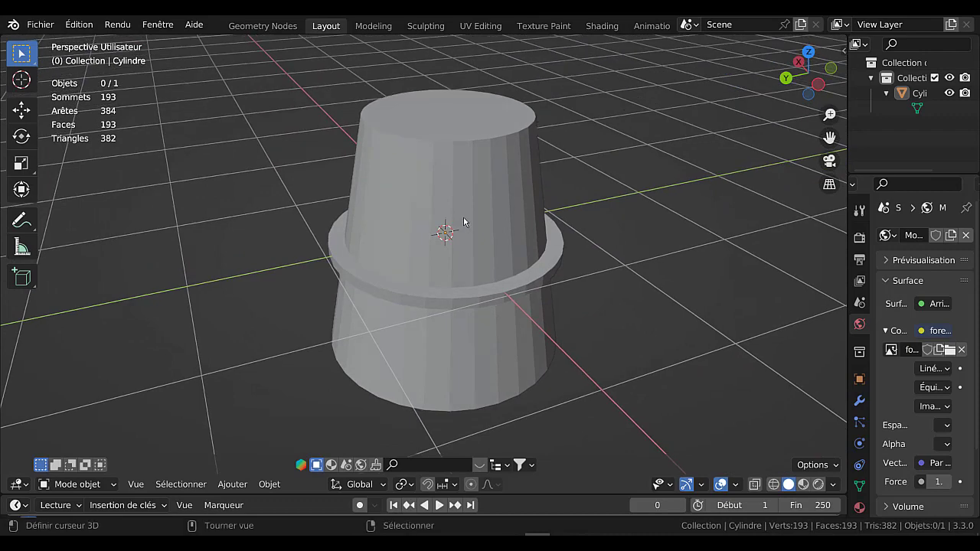
middle_click_drag(687, 267, 667, 247)
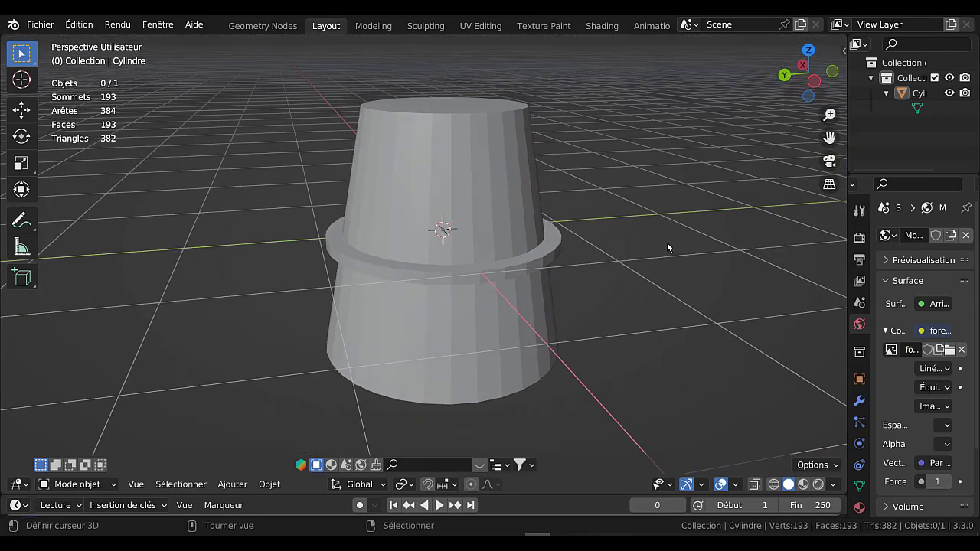
key("KP_1")
scroll(568, 246, "up", 3)
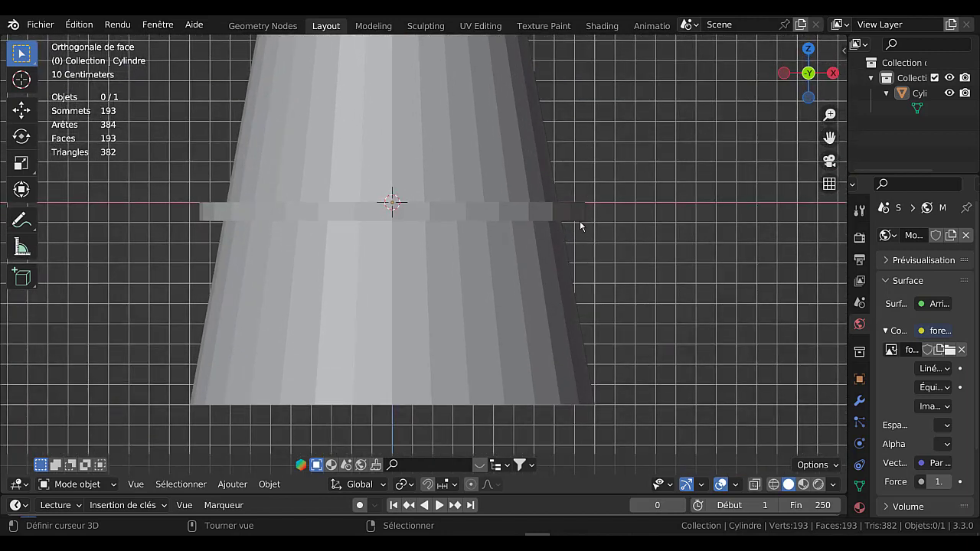
scroll(579, 225, "down", 5)
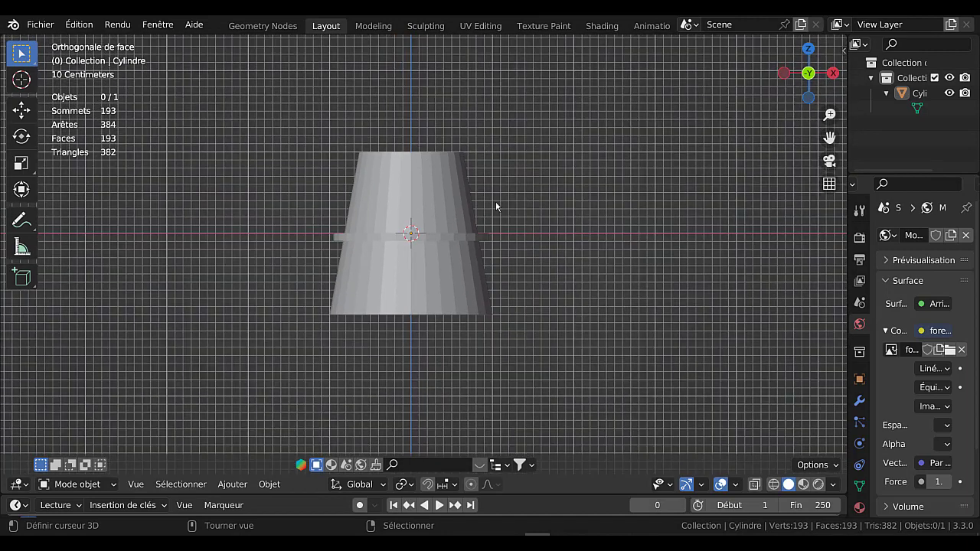
middle_click_drag(544, 212, 533, 300)
key("Tab")
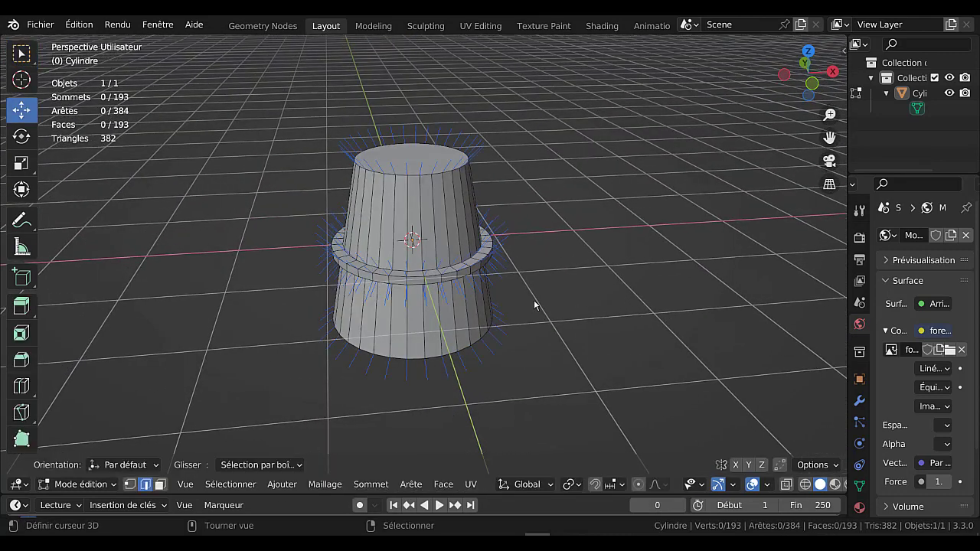
scroll(533, 300, "up", 3)
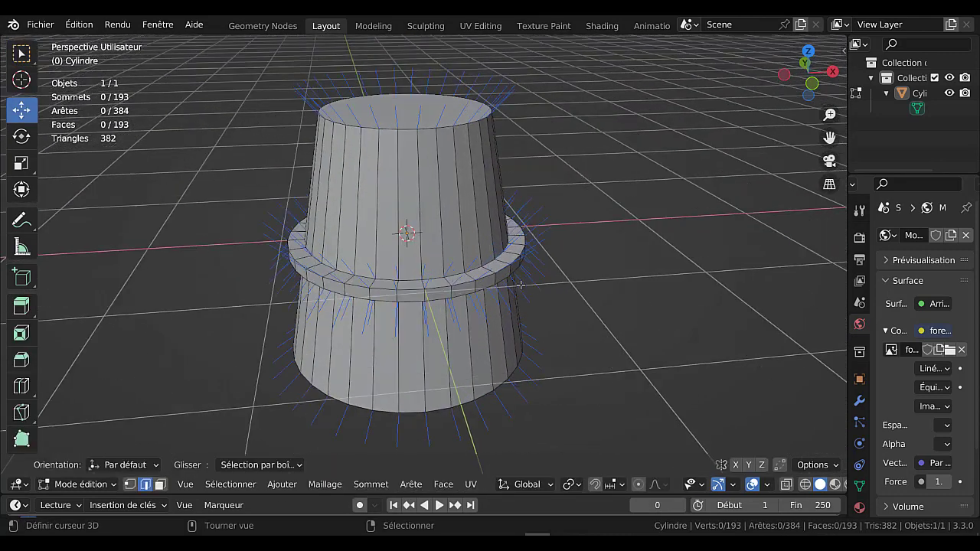
left_click(767, 486)
left_click(673, 411)
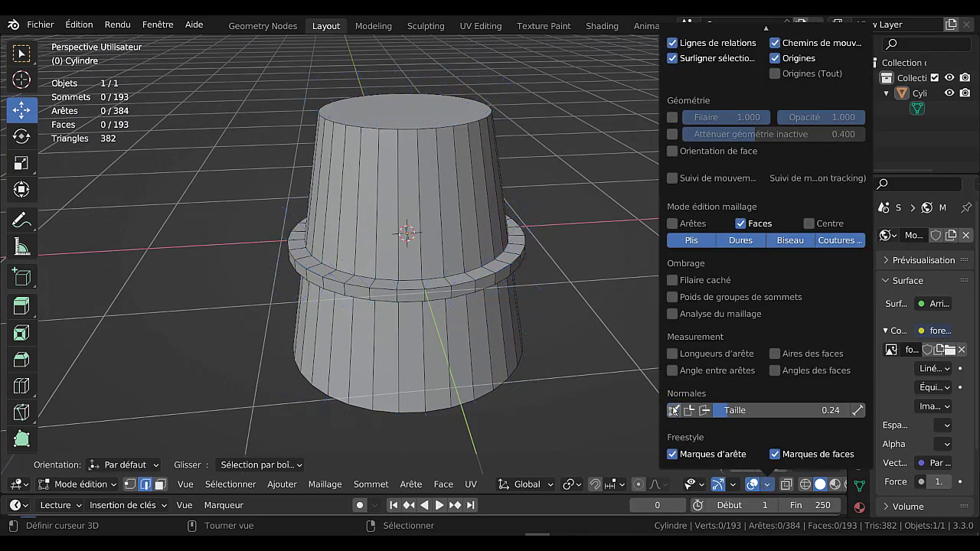
left_click(514, 253, "alt")
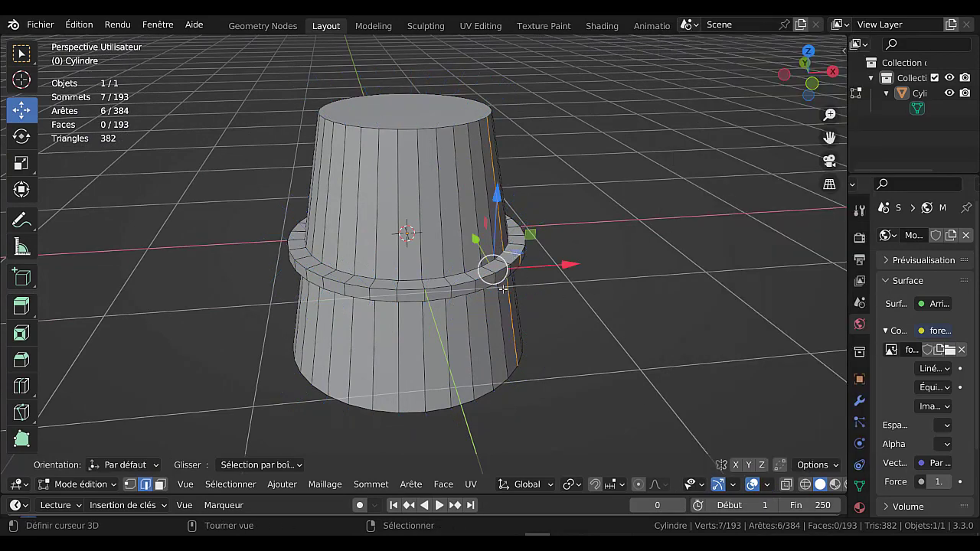
key("3")
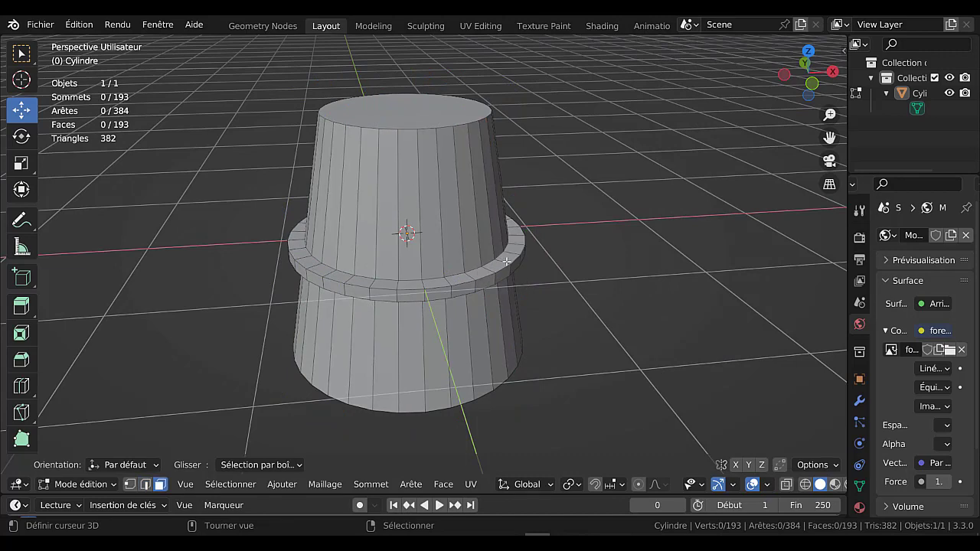
key("2")
left_click(505, 263, "alt")
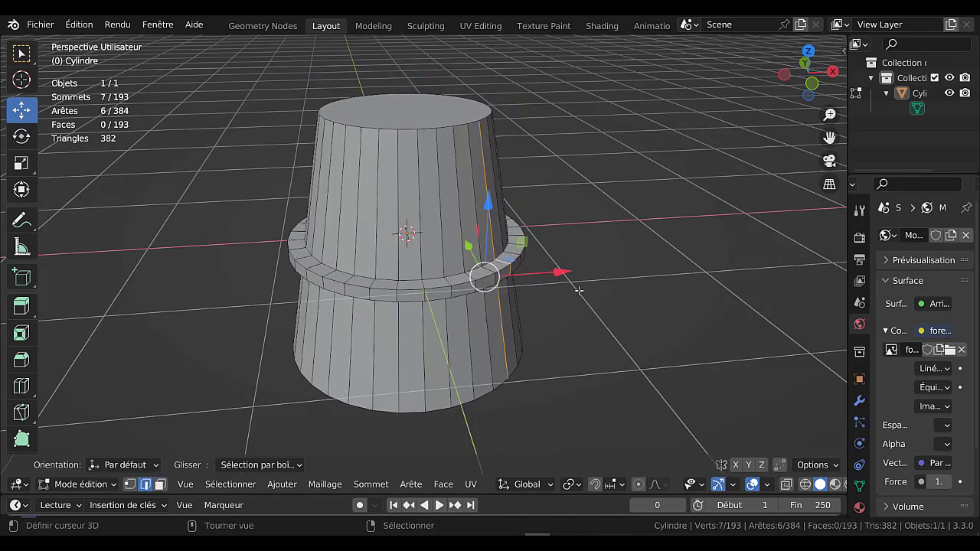
left_click(607, 287)
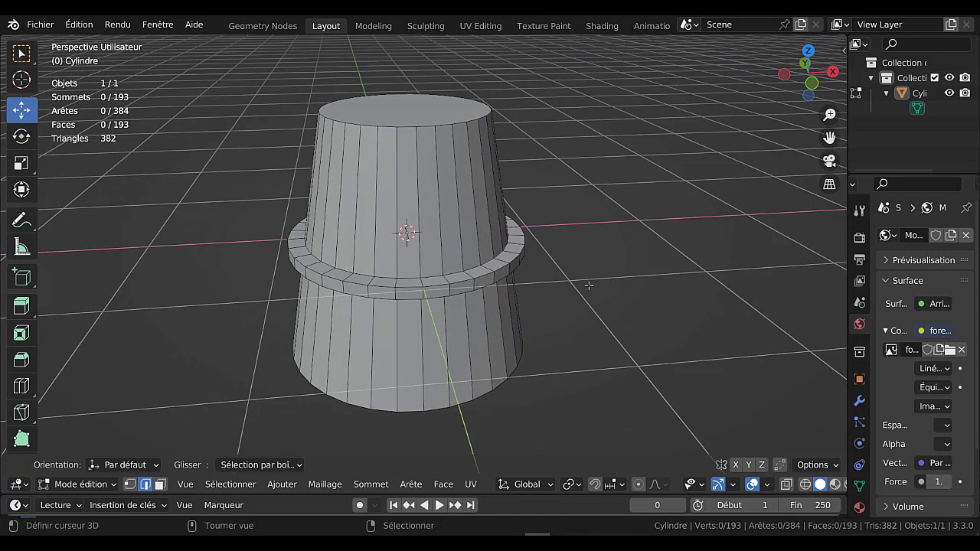
In face selection mode, select the face loop on the ring's upper side and examine its height in front view
key("3")
left_click(505, 257, "alt")
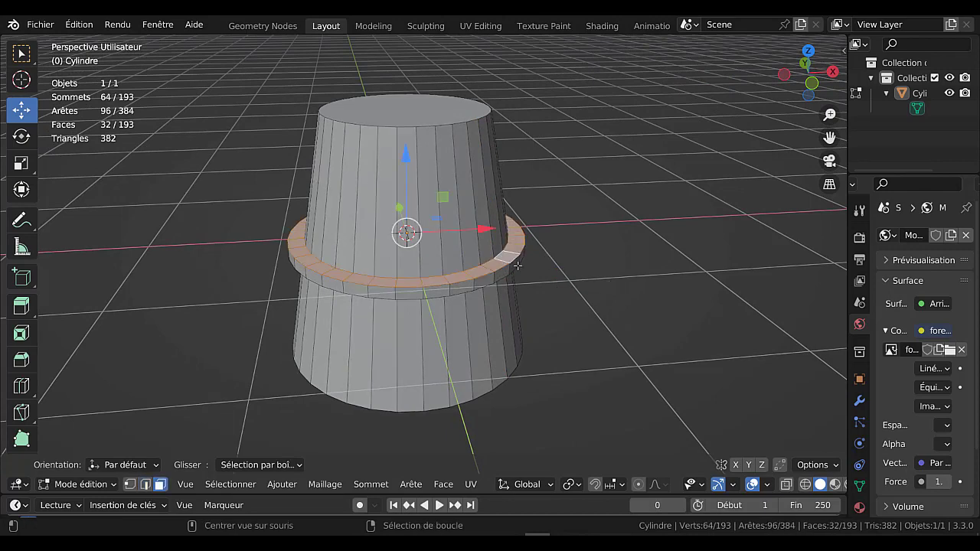
middle_click_drag(505, 256, 644, 318)
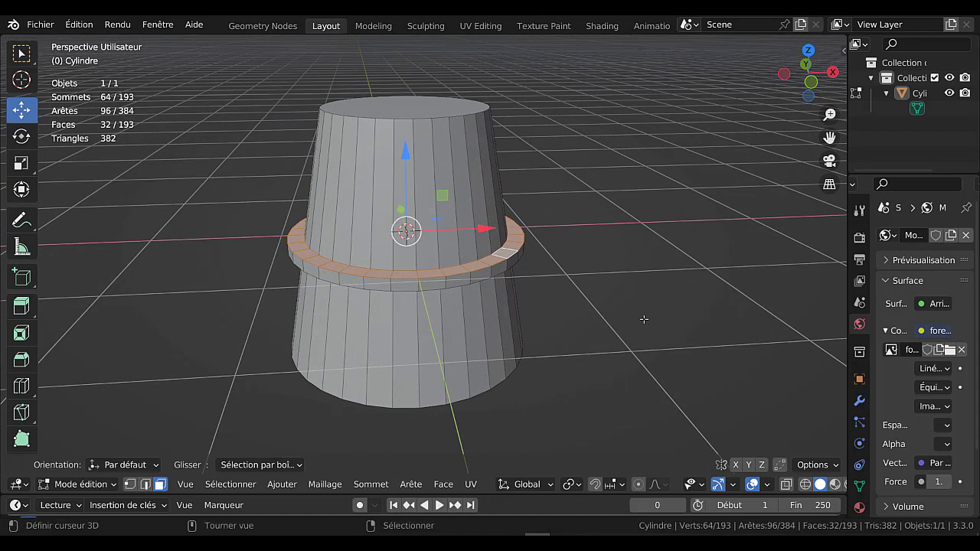
key("KP_1")
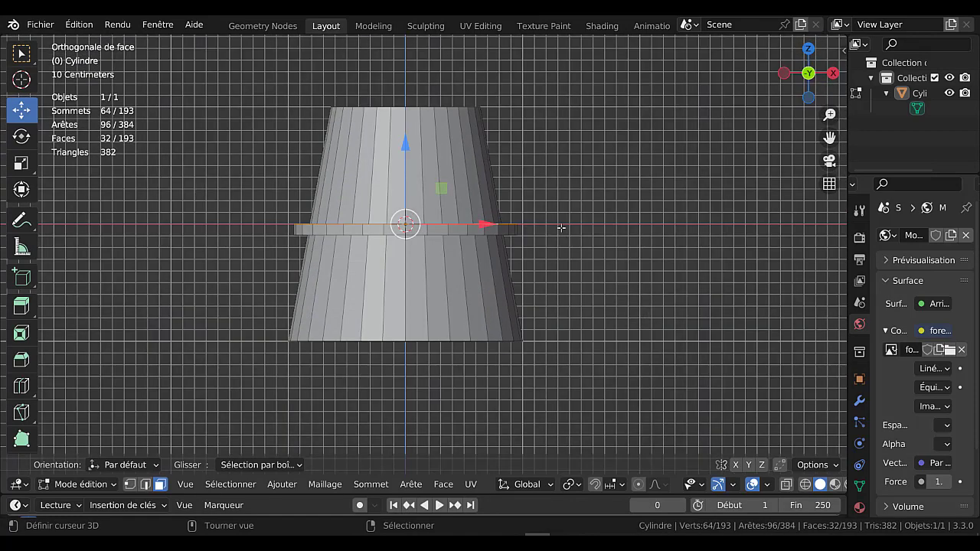
scroll(553, 236, "up", 5)
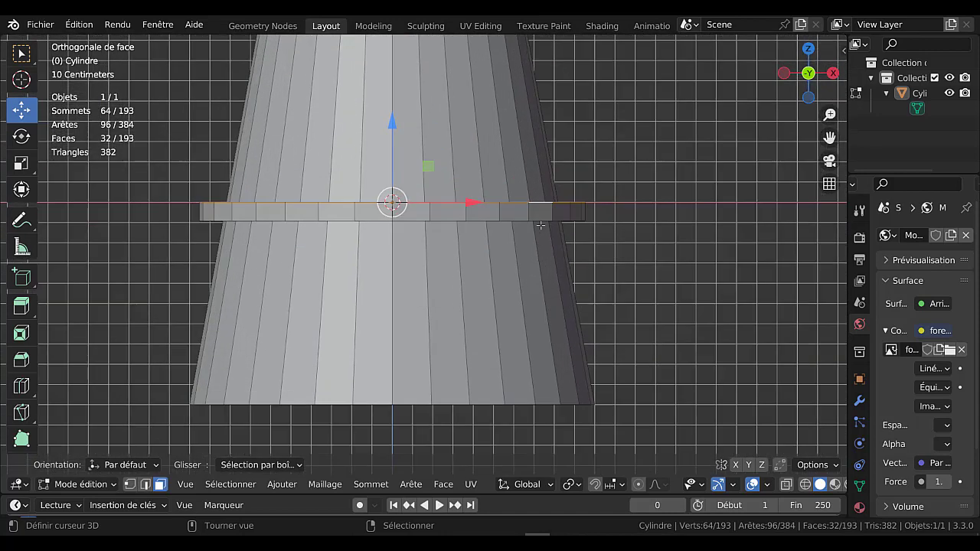
Select the ring's underside and upper face loops together, compare them in front view, and clear the selection
middle_click_drag(541, 229, 544, 210)
left_click(564, 188, "alt")
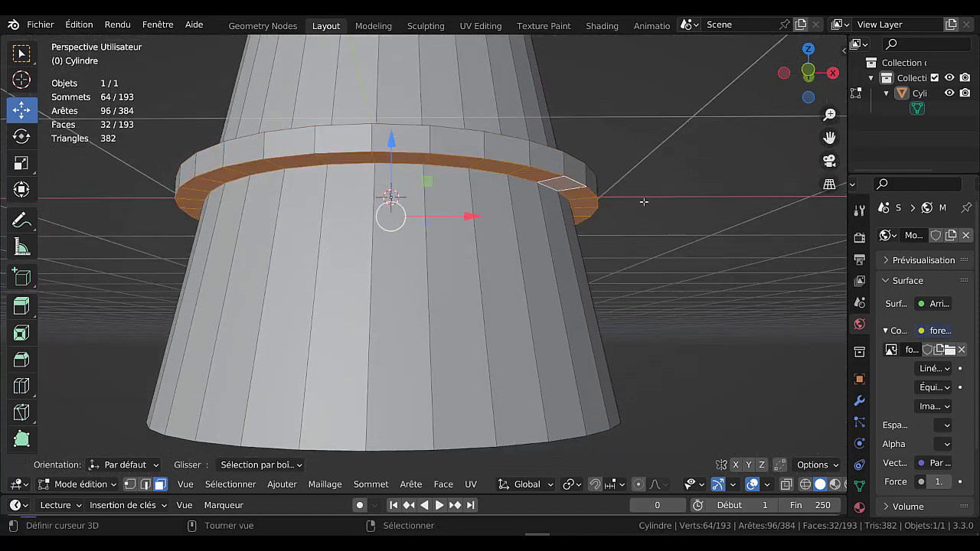
scroll(682, 238, "down", 4)
key("KP_1")
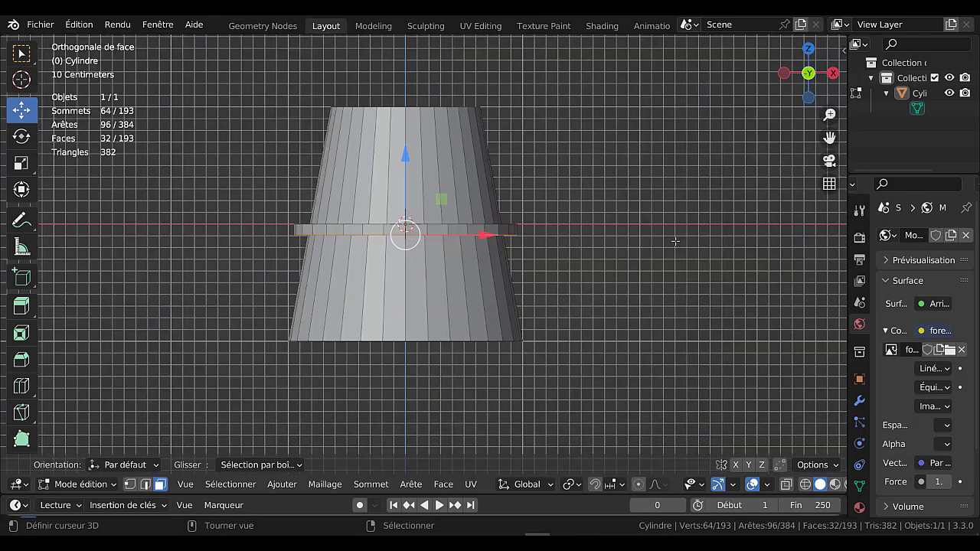
middle_click_drag(642, 230, 621, 273)
left_click(528, 247, "alt+shift")
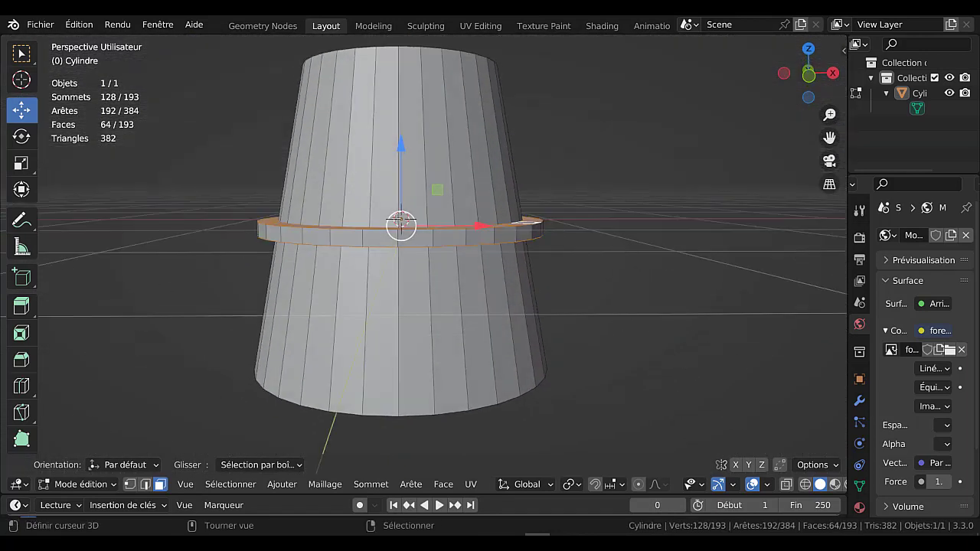
key("KP_1")
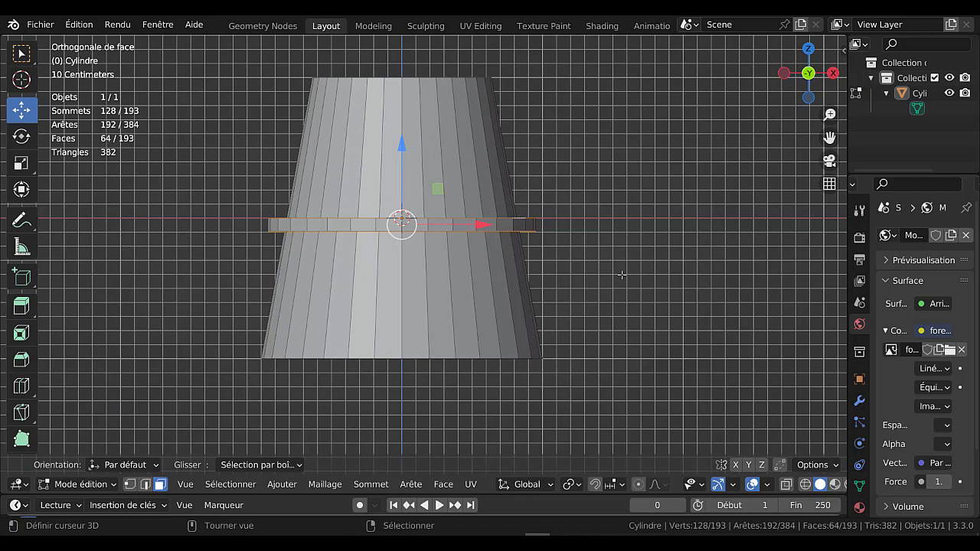
scroll(621, 275, "up", 3)
middle_click_drag(663, 262, 689, 317, "shift")
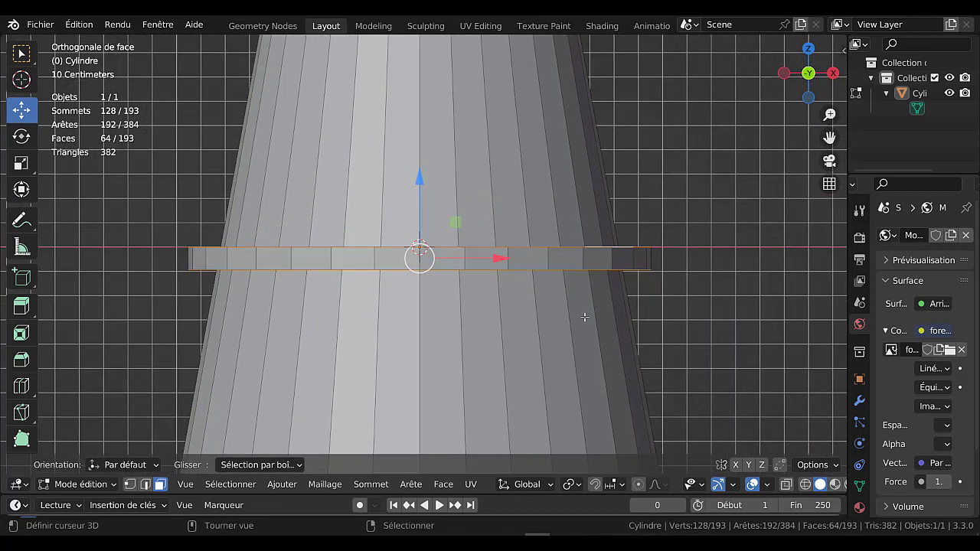
scroll(640, 302, "down", 3)
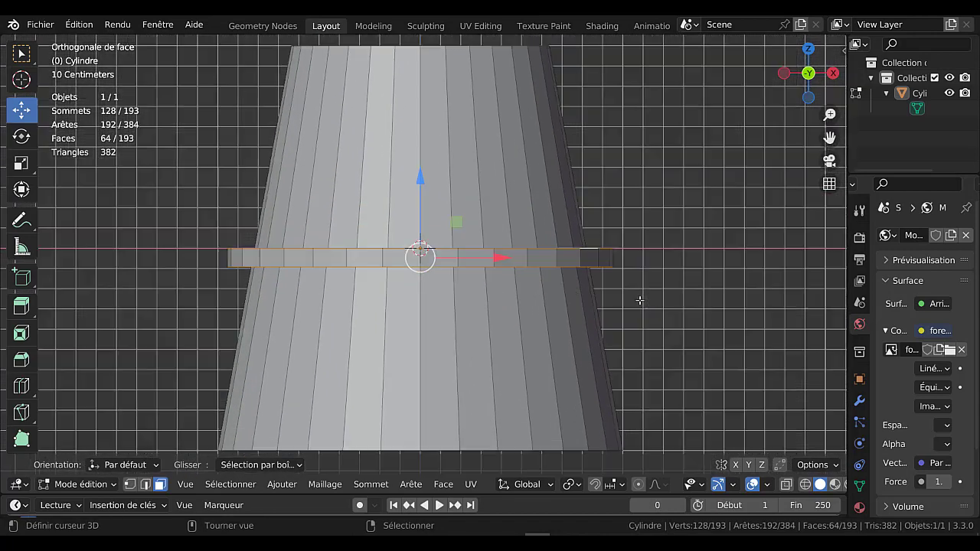
middle_click_drag(609, 225, 617, 295)
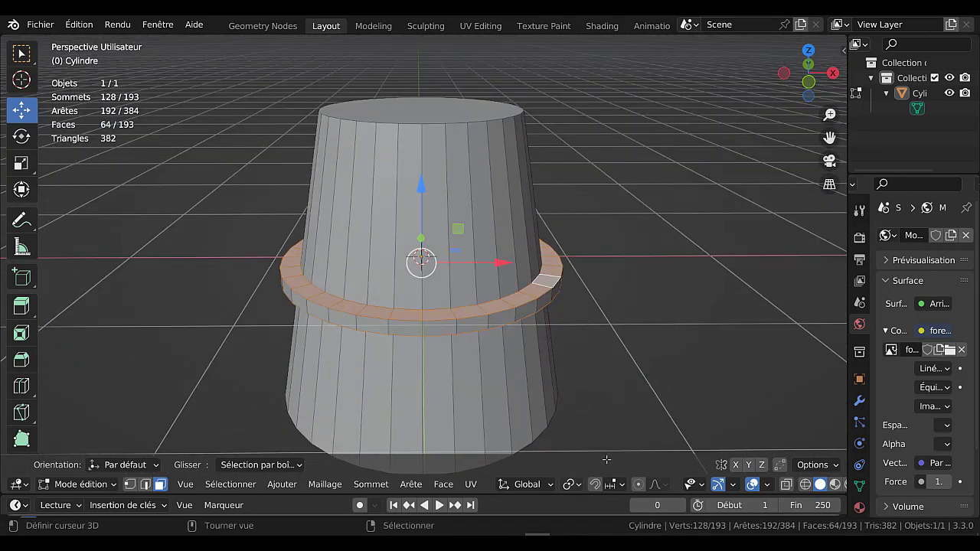
scroll(625, 337, "down", 1)
left_click(621, 320)
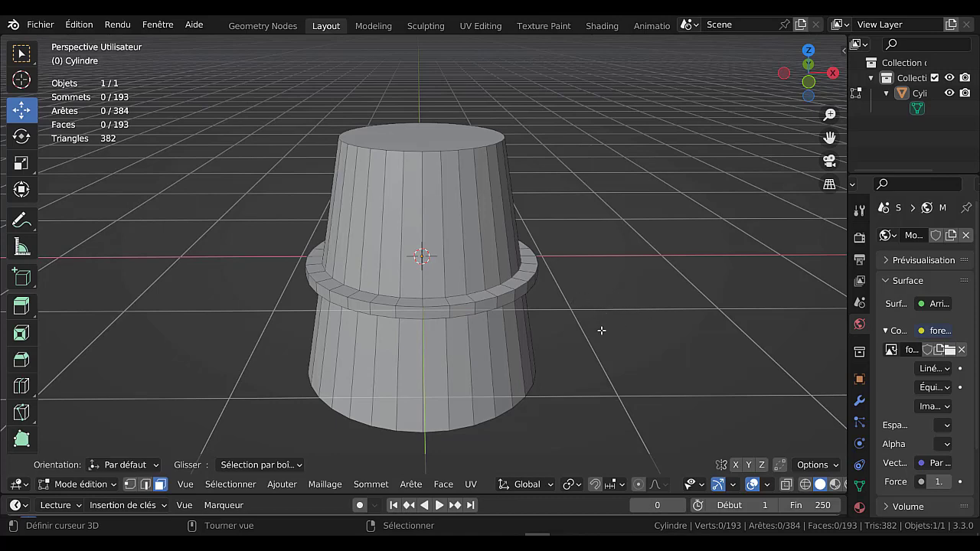
Return to Object Mode and delete the ringed cylinder from the scene
middle_click_drag(595, 302, 617, 271, "shift")
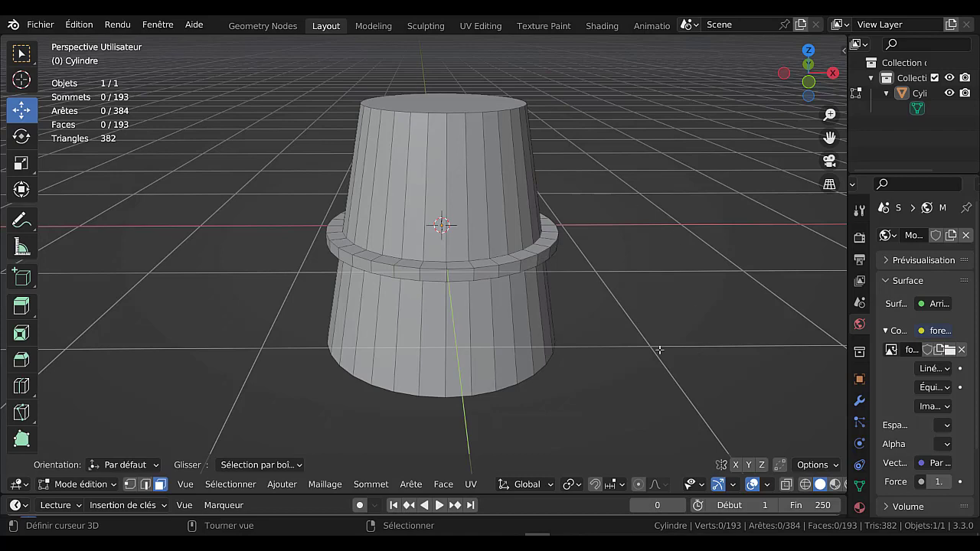
middle_click_drag(641, 241, 620, 318)
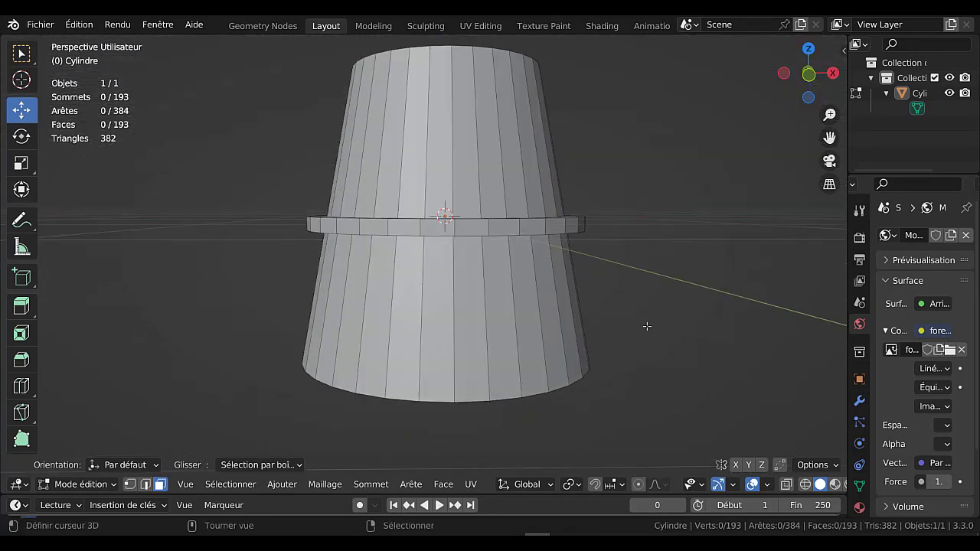
key("Tab")
scroll(643, 311, "down", 3)
middle_click_drag(641, 300, 613, 313)
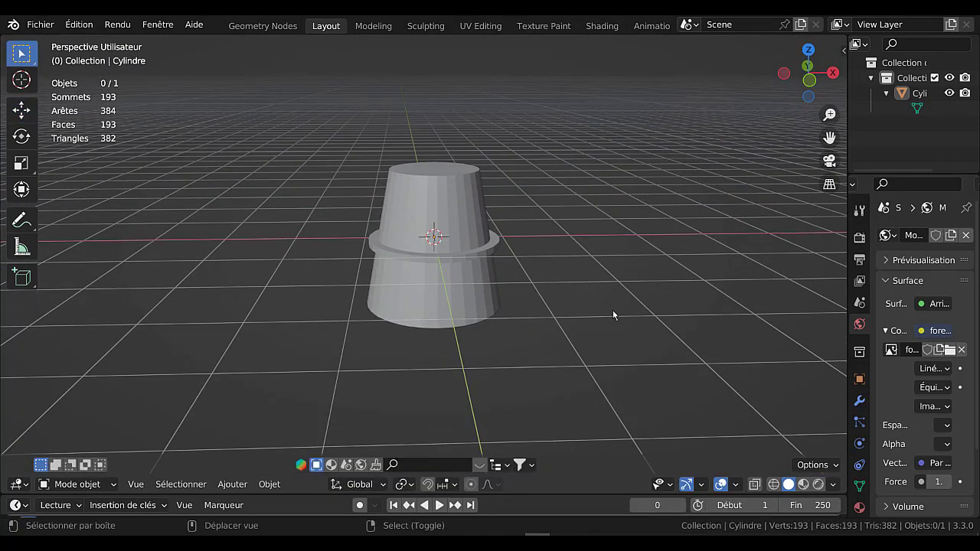
key("x")
left_click(614, 315)
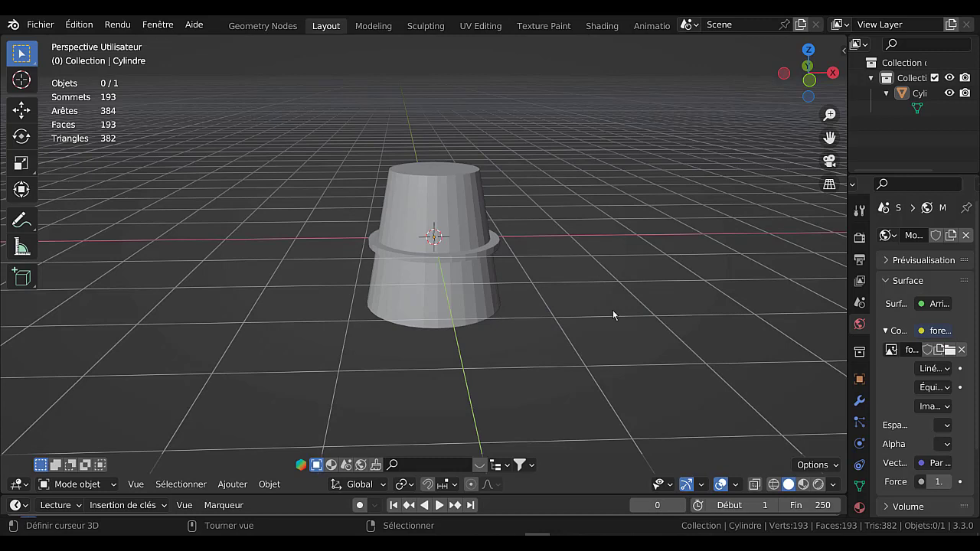
left_click(485, 287)
key("x")
left_click(576, 316)
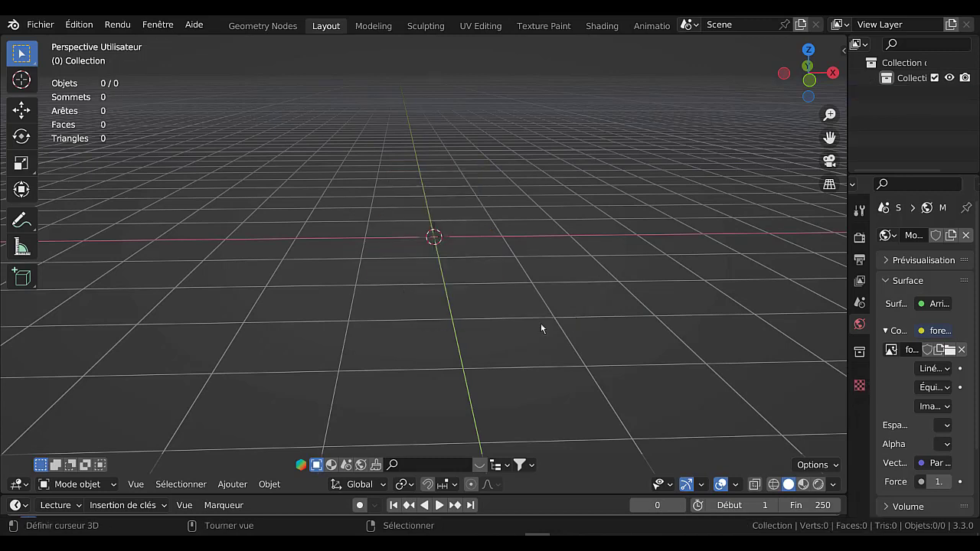
Add a mesh cylinder with 32 vertices, 1 m radius and 2 m depth, and enter Edit Mode on it
left_click(269, 484)
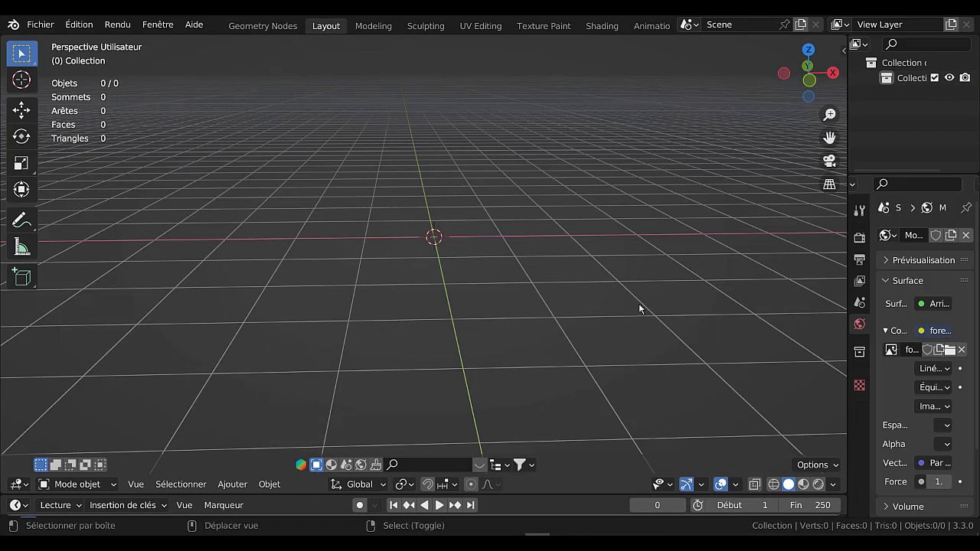
key("shift+a")
mouse_move(597, 225)
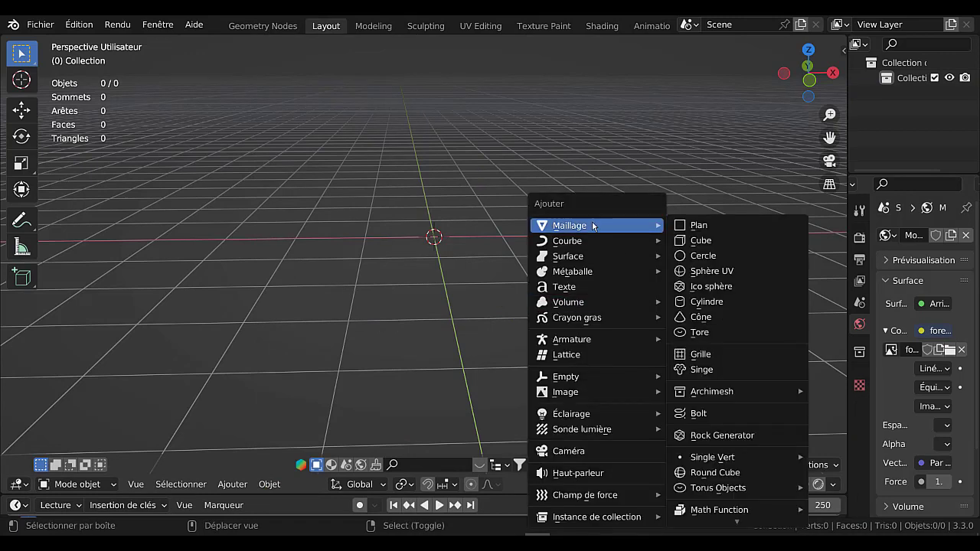
left_click(720, 301)
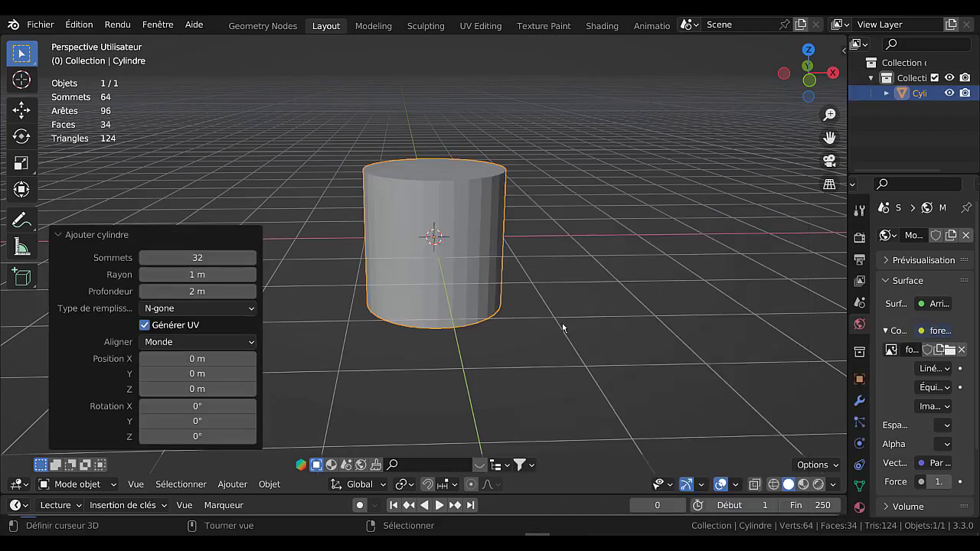
key("Tab")
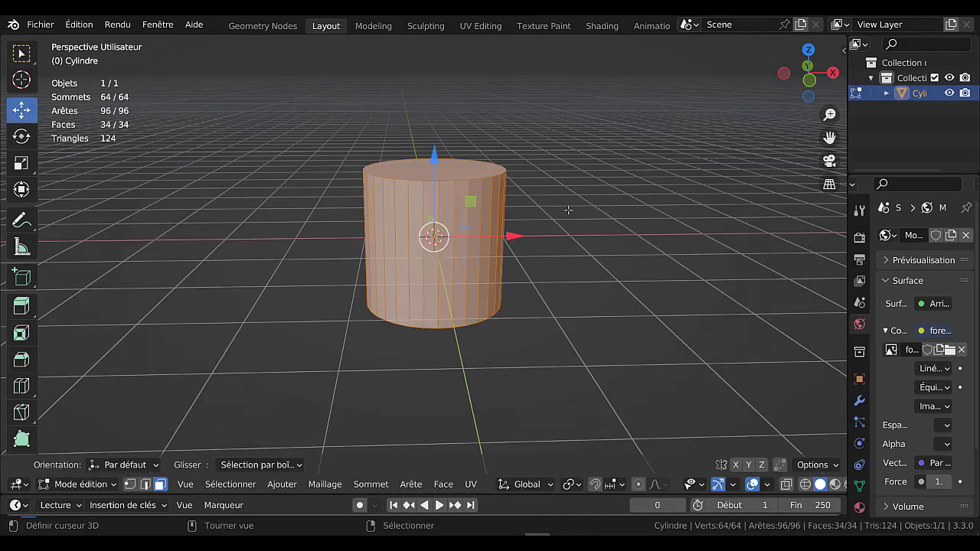
Select the cylinder's top face and scale it down to about 0.591 to taper the body
middle_click_drag(568, 210, 565, 270)
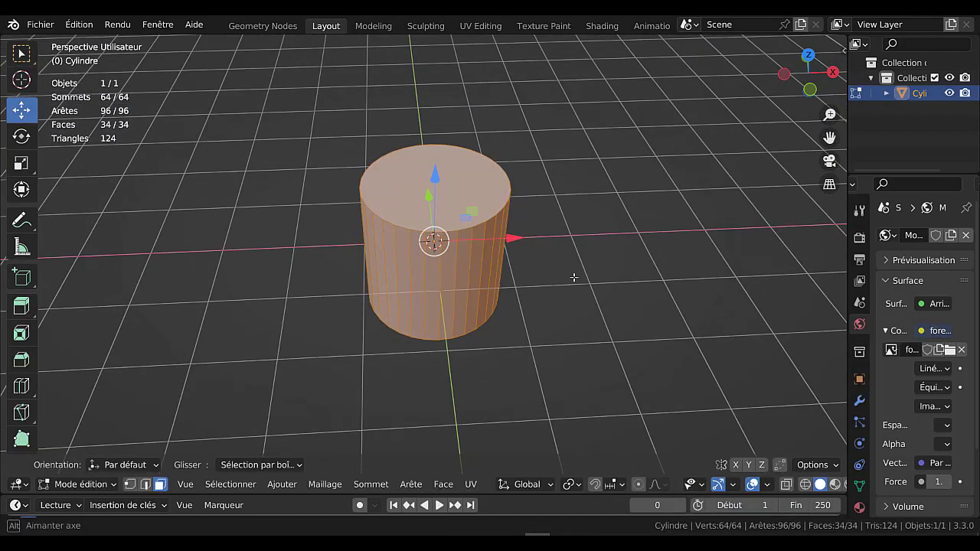
left_click(450, 198)
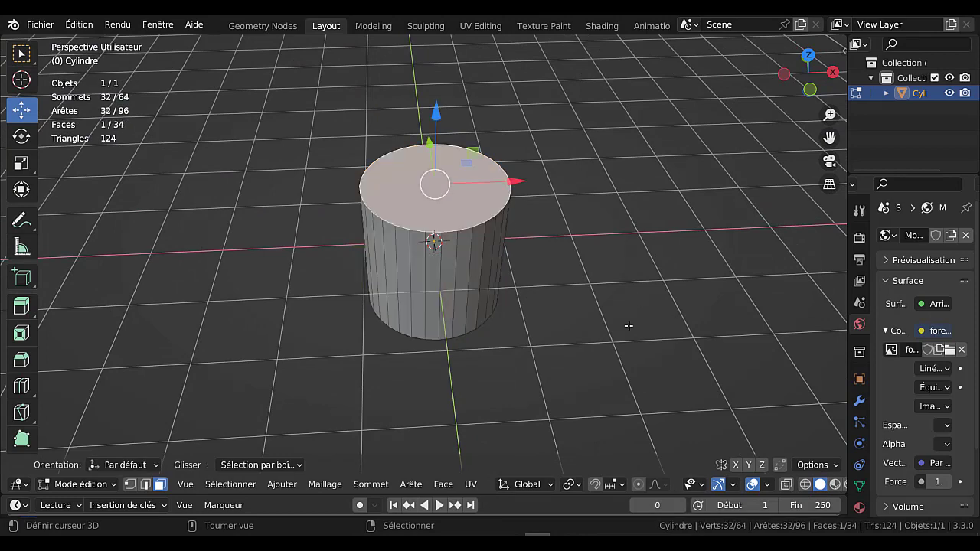
middle_click_drag(611, 315, 604, 275)
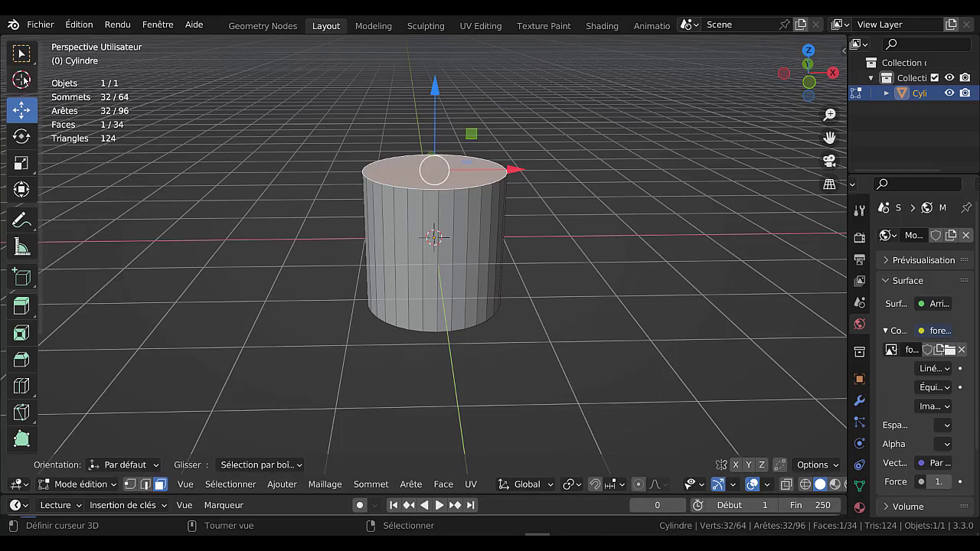
left_click(21, 80)
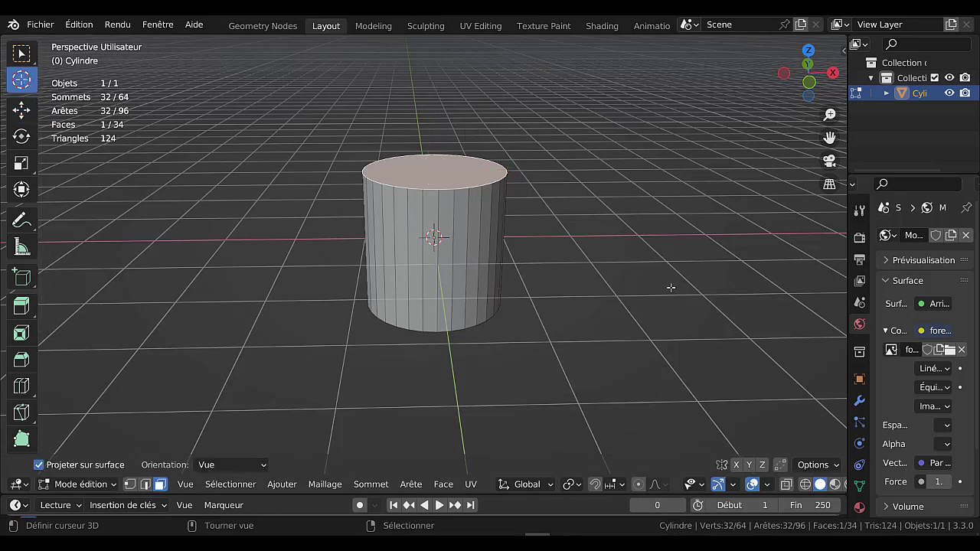
key("s")
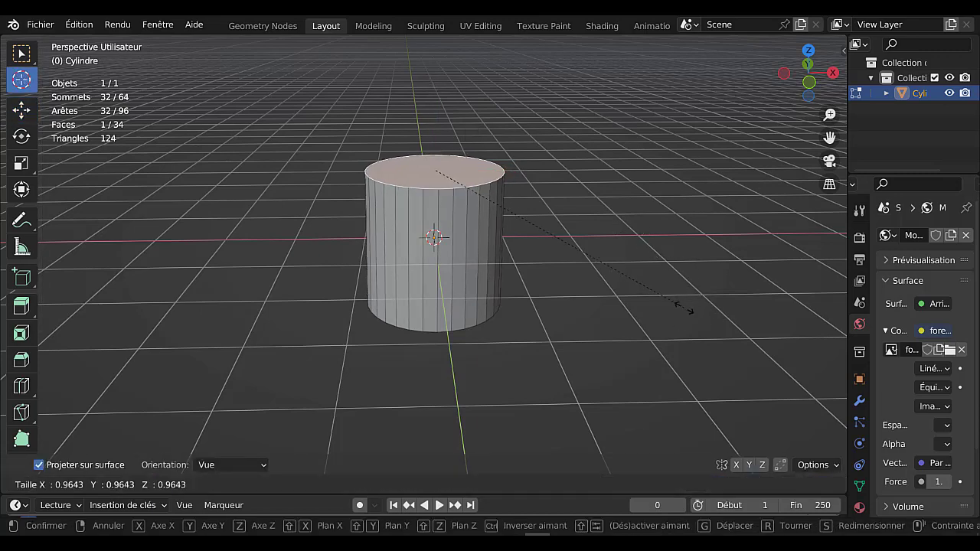
left_click(602, 218)
Add one horizontal loop cut around the tapered body, centred at its mid-height
middle_click_drag(524, 310, 507, 284)
scroll(507, 270, "up", 3)
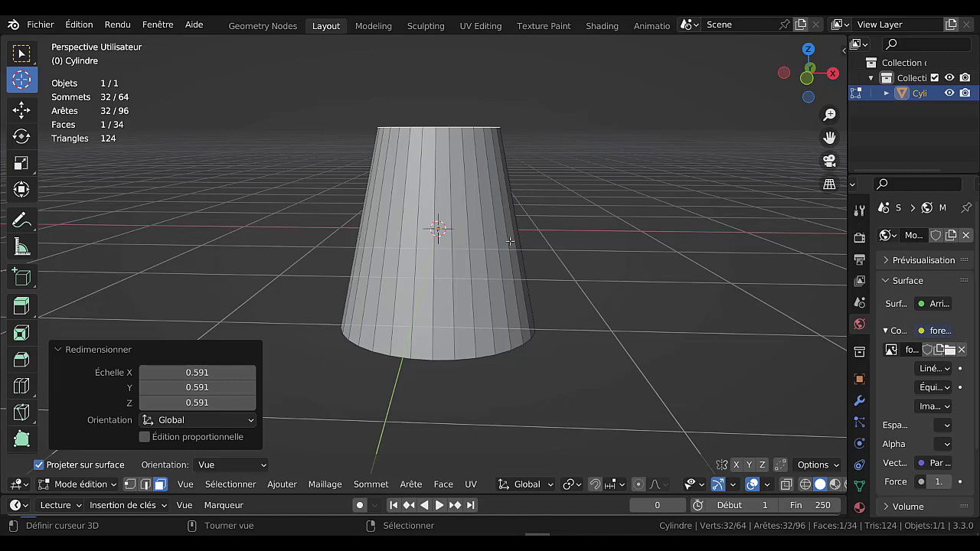
key("ctrl+r")
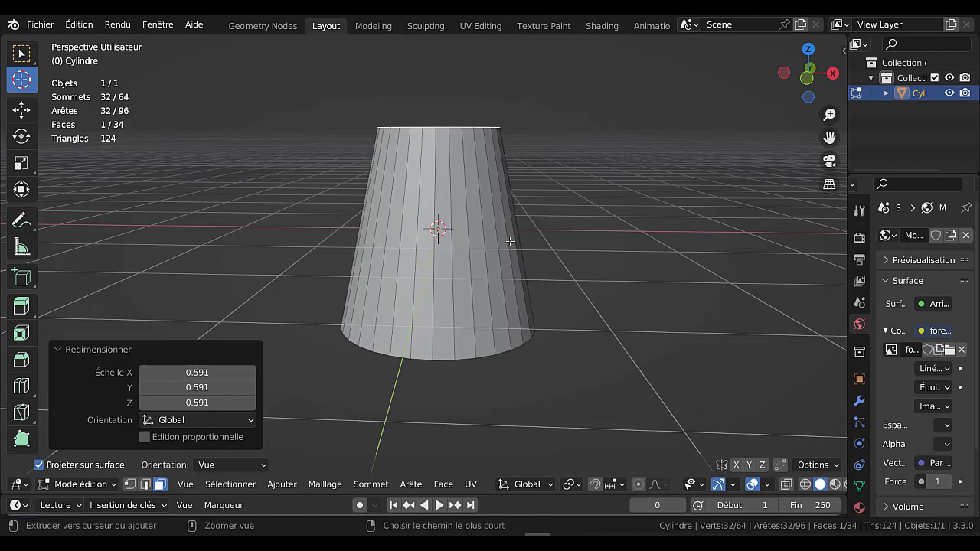
left_click(510, 240)
right_click(509, 241)
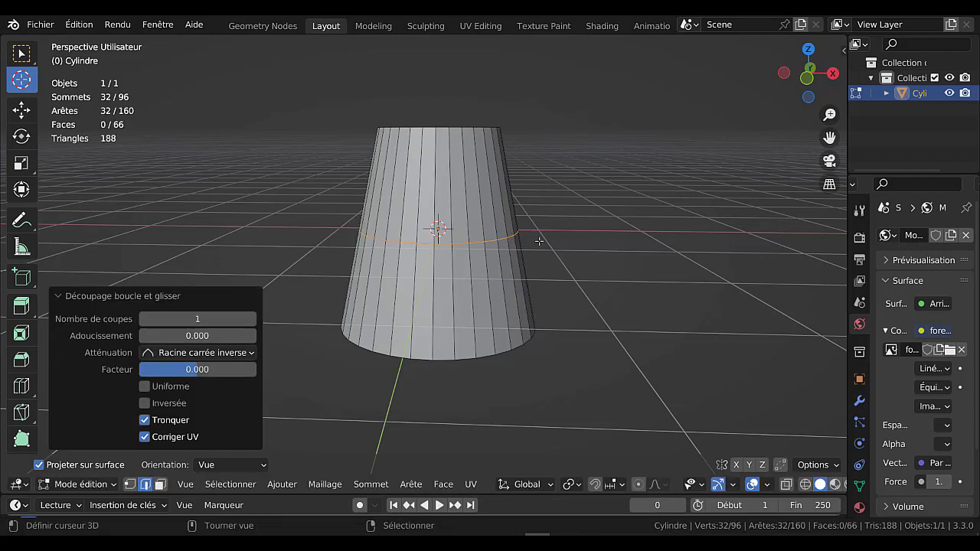
middle_click_drag(585, 245, 607, 304)
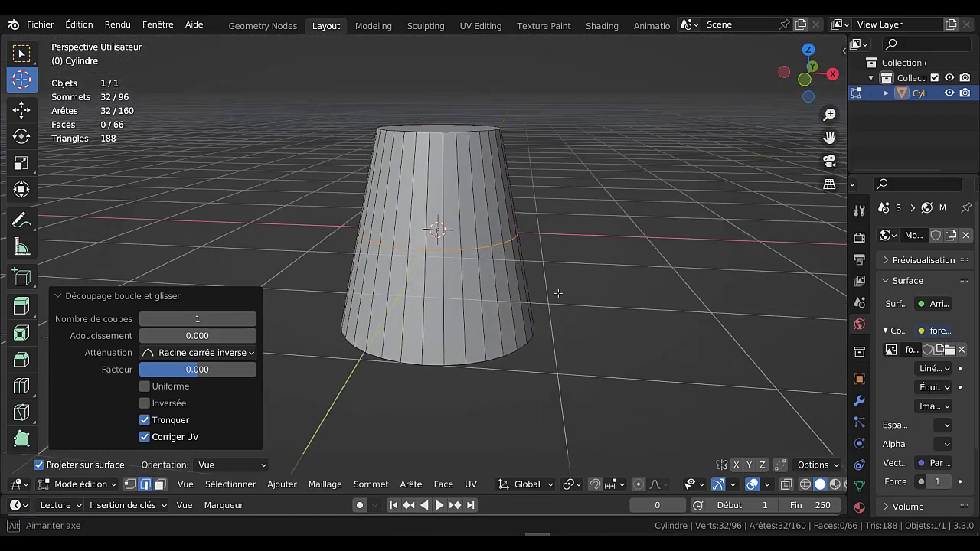
key("ctrl+b")
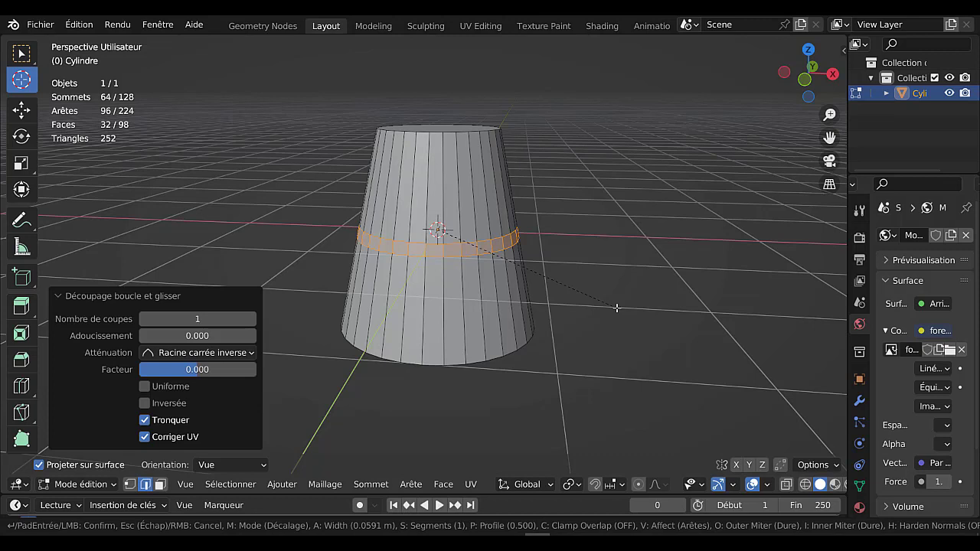
key("Escape")
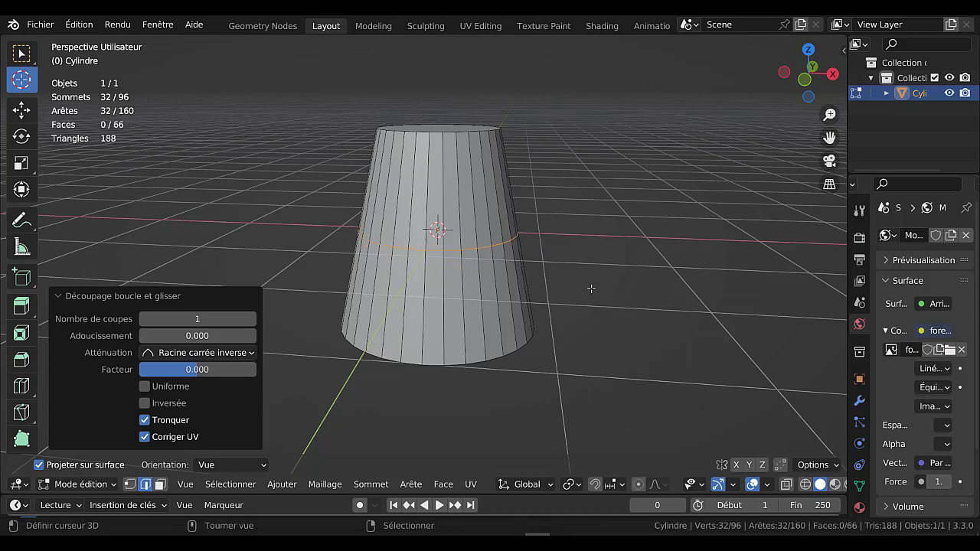
Extrude the middle edge loop and scale it outward to about 1.17 to form a flat flange
key("e")
key("s")
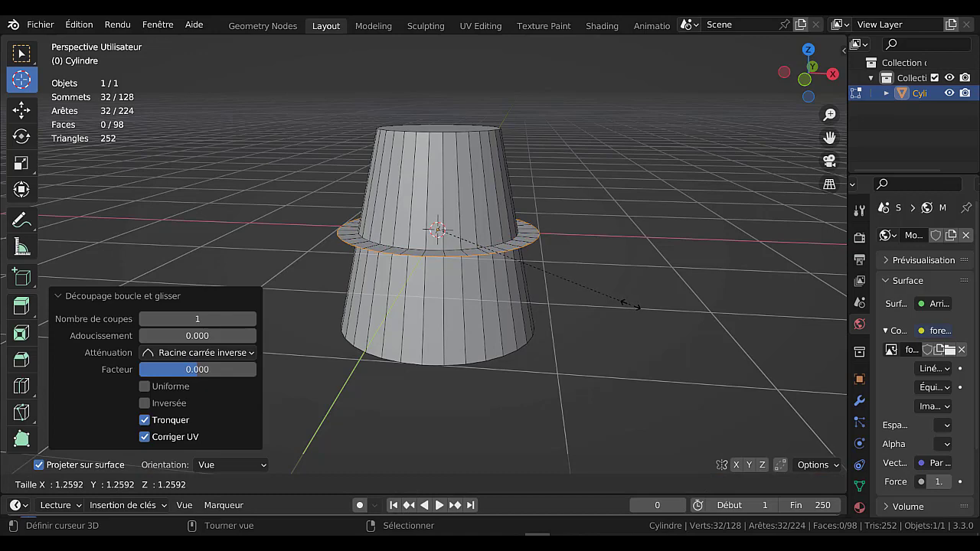
left_click(619, 293)
middle_click_drag(617, 261, 610, 259)
scroll(610, 259, "up", 2)
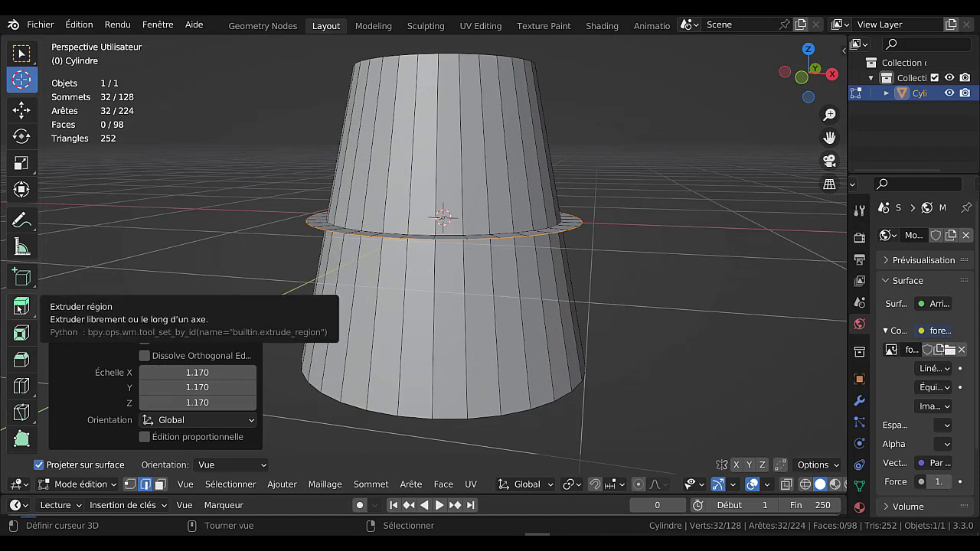
left_click(20, 307)
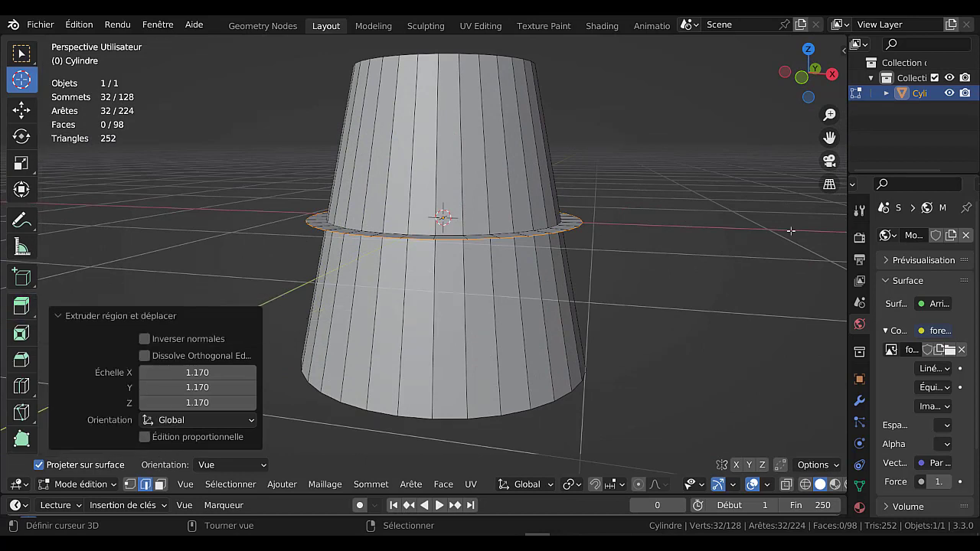
left_click(527, 484)
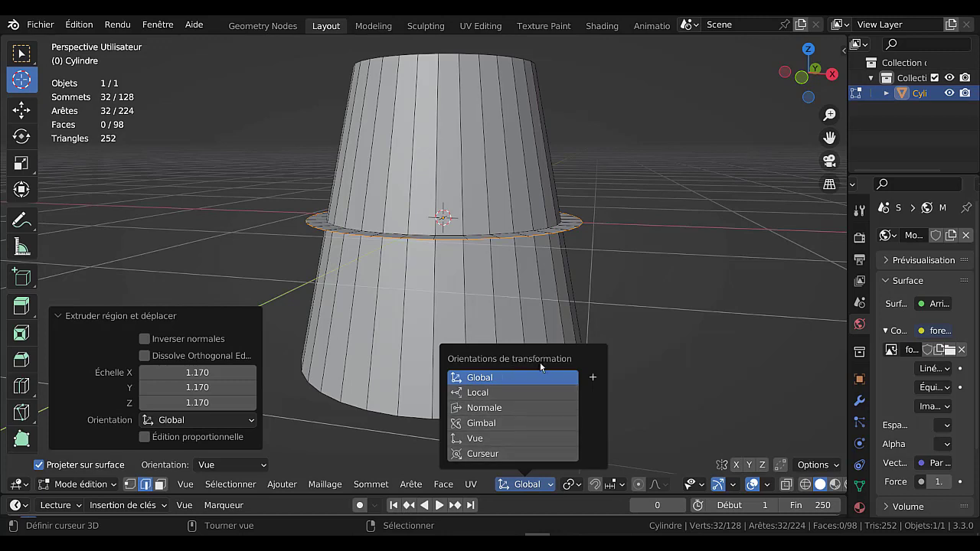
left_click(568, 488)
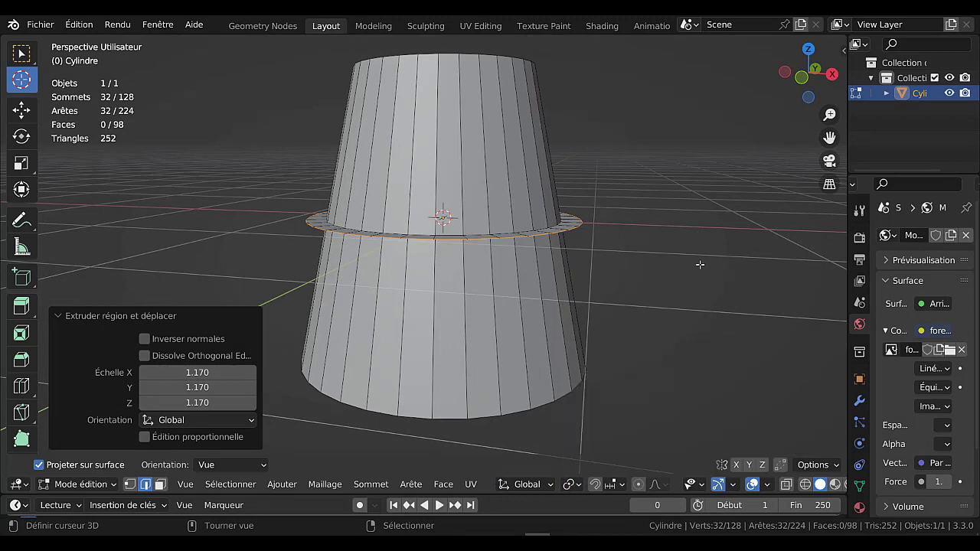
Extrude the flange's outer edge loop about 0.059 m downward along the Z axis
scroll(683, 272, "up", 1)
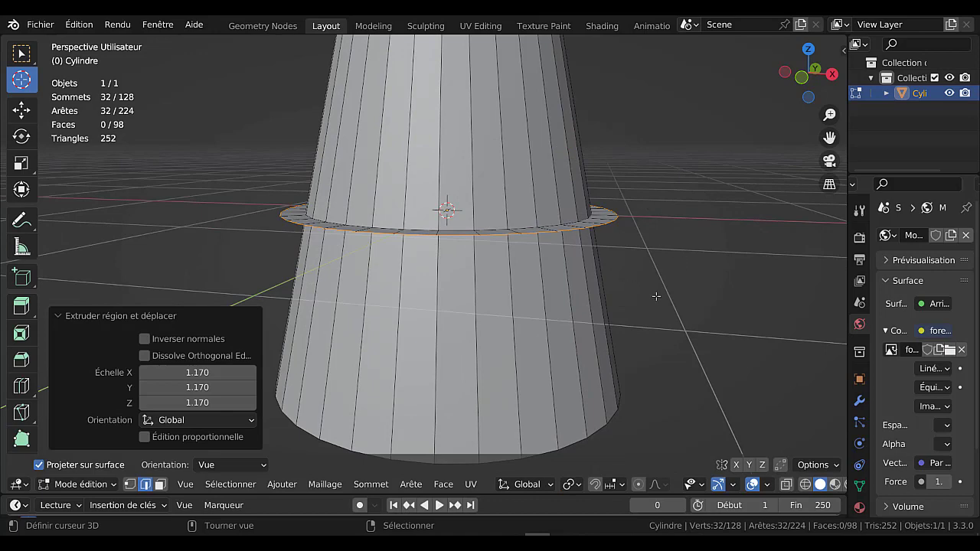
middle_click_drag(632, 261, 623, 282)
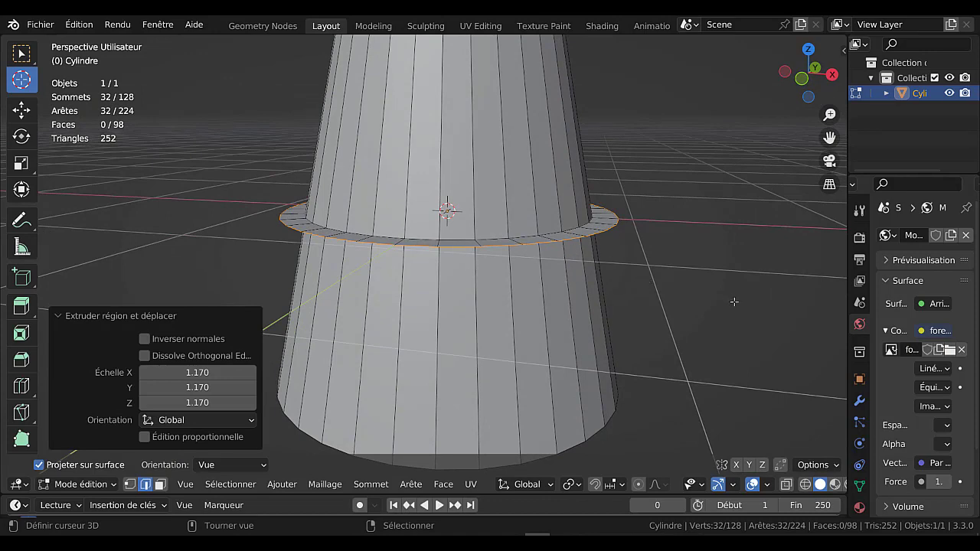
middle_click_drag(734, 301, 719, 277)
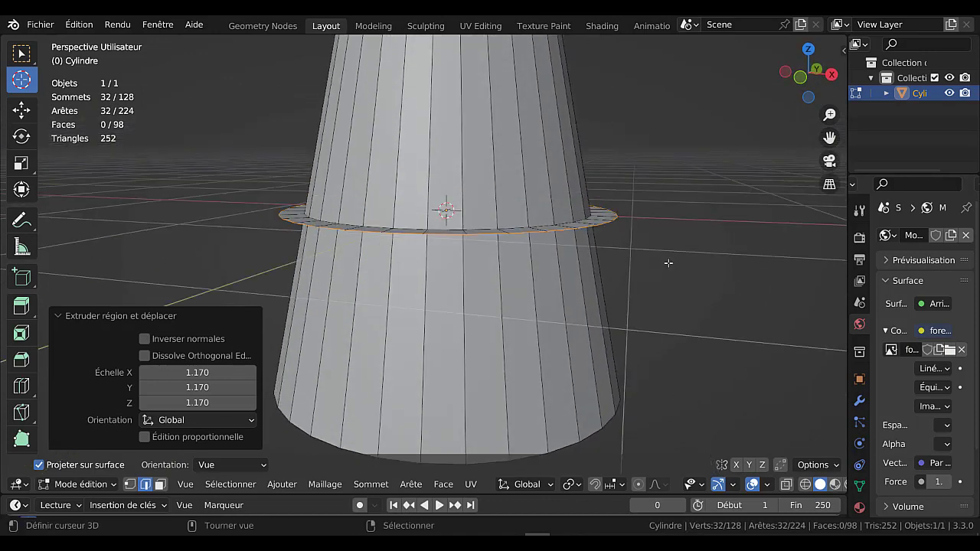
key("e")
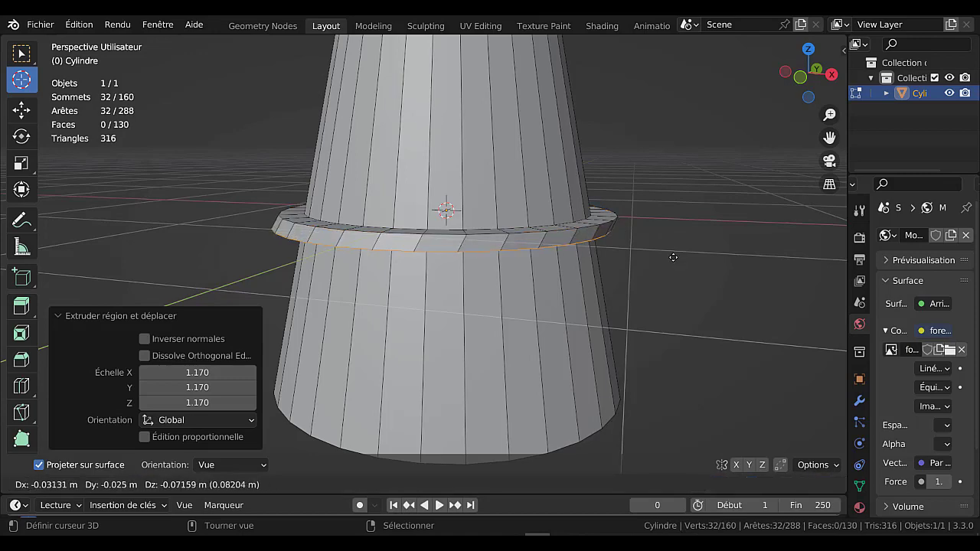
key("z")
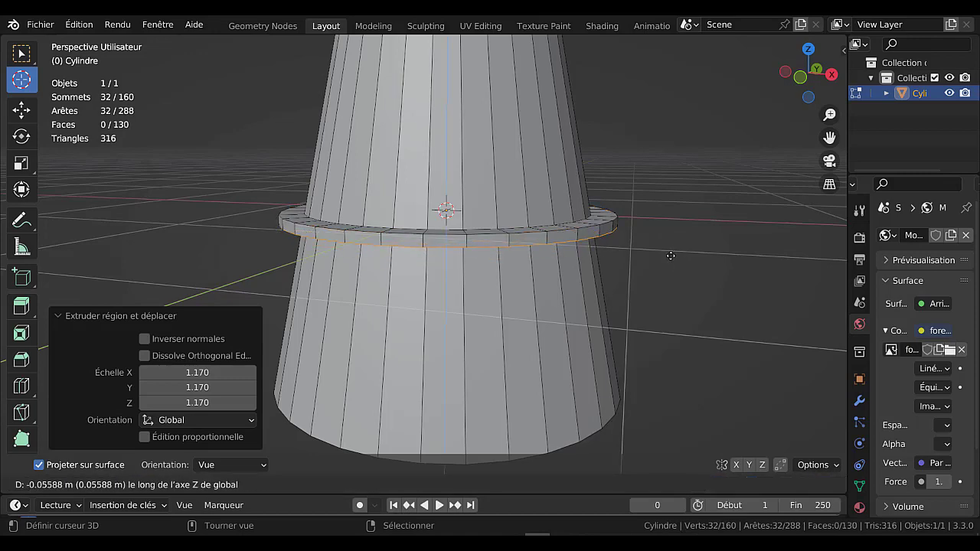
left_click(672, 256)
Extrude the ring's lower edge loop and scale it inward to about 0.787, into the body
middle_click_drag(672, 256, 704, 257)
key("e")
key("s")
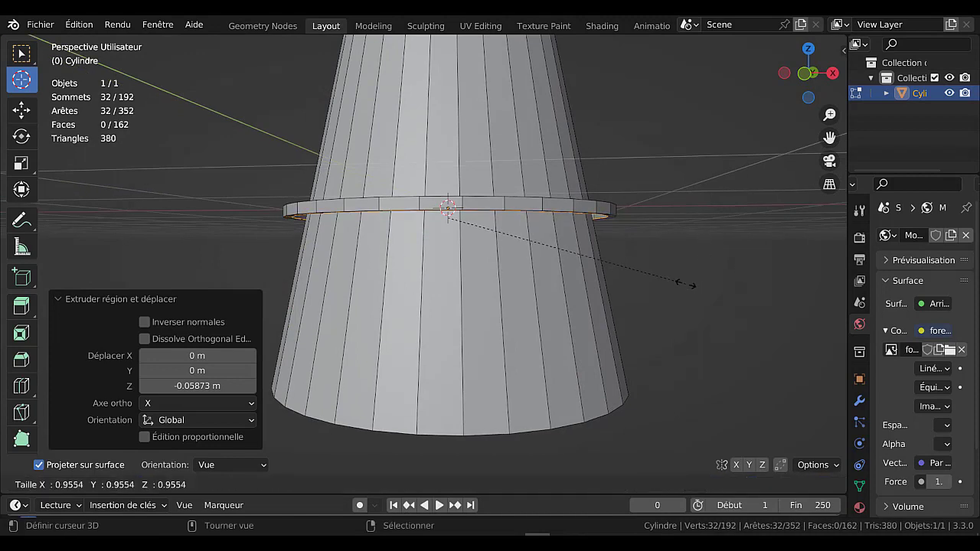
left_click(648, 260)
In face selection mode, select the ring's underside, outer and upper face loops together
mouse_move(656, 248)
middle_mouse_down()
mouse_move(665, 212)
mouse_move(653, 263)
middle_mouse_up()
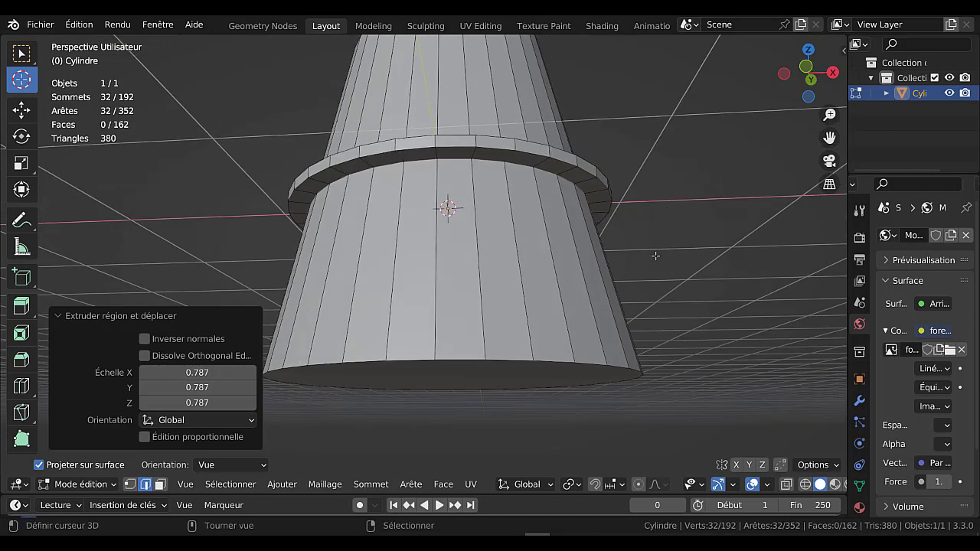
key("3")
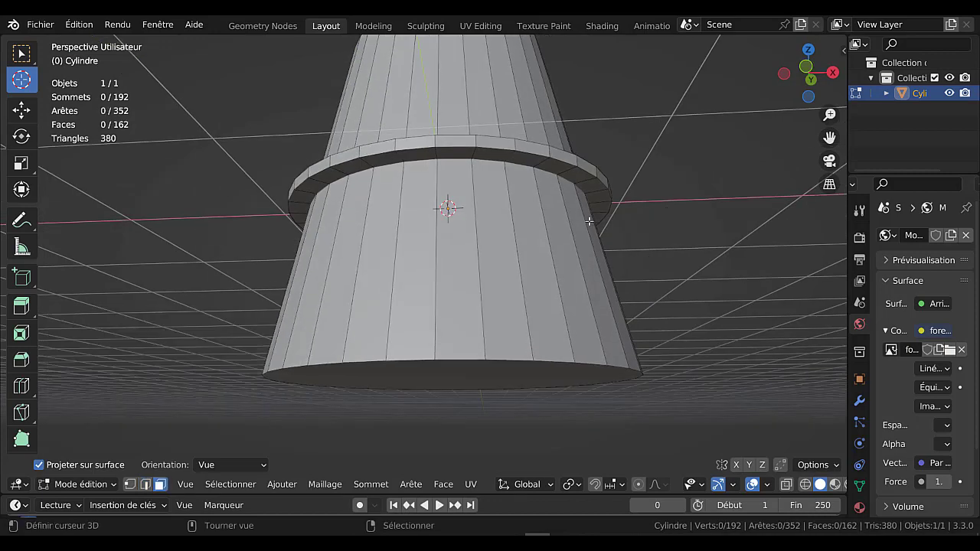
left_click(596, 195, "shift")
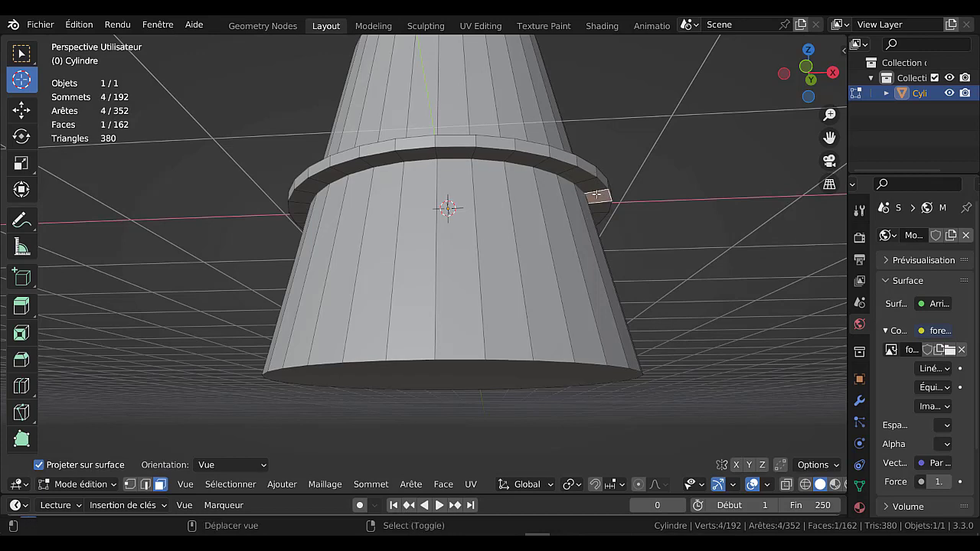
left_click(596, 193, "alt")
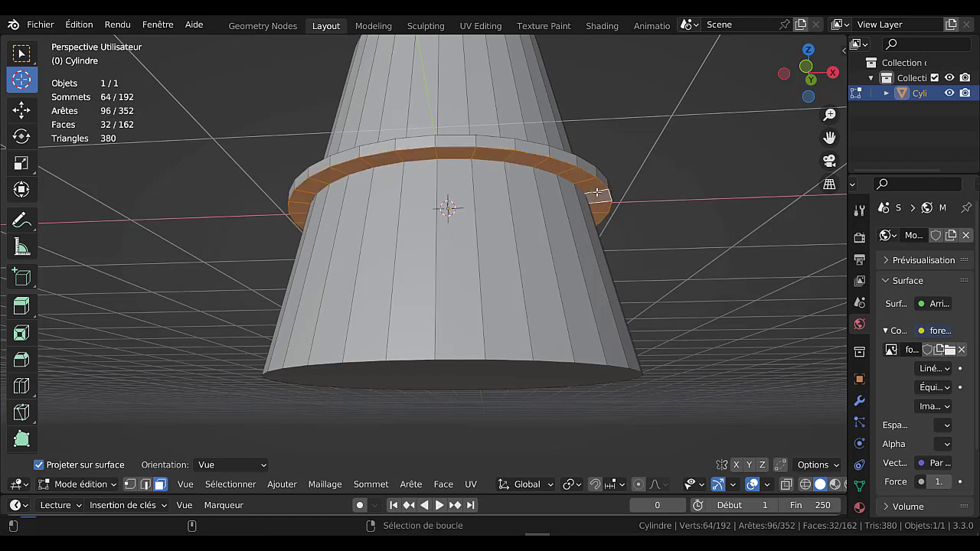
left_click(597, 173, "alt+shift")
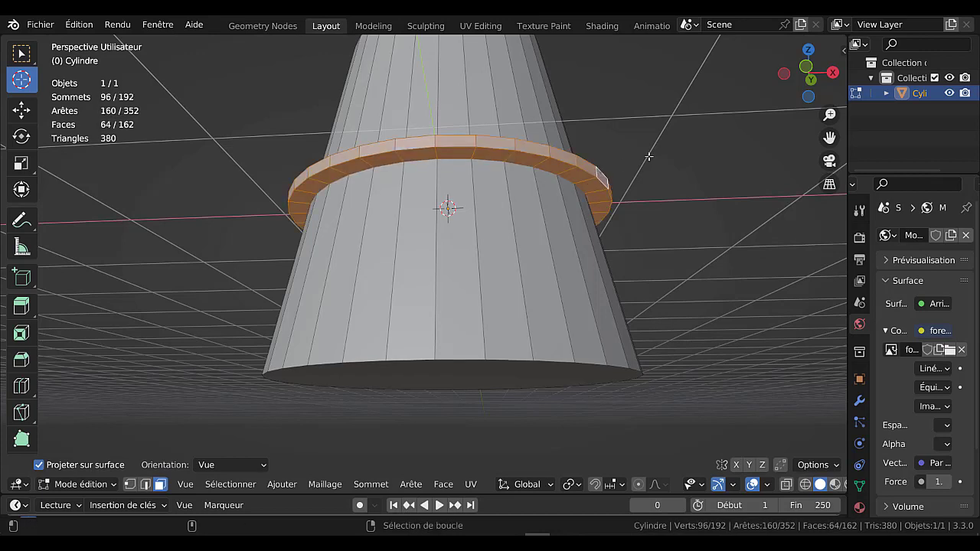
middle_click_drag(596, 173, 619, 246)
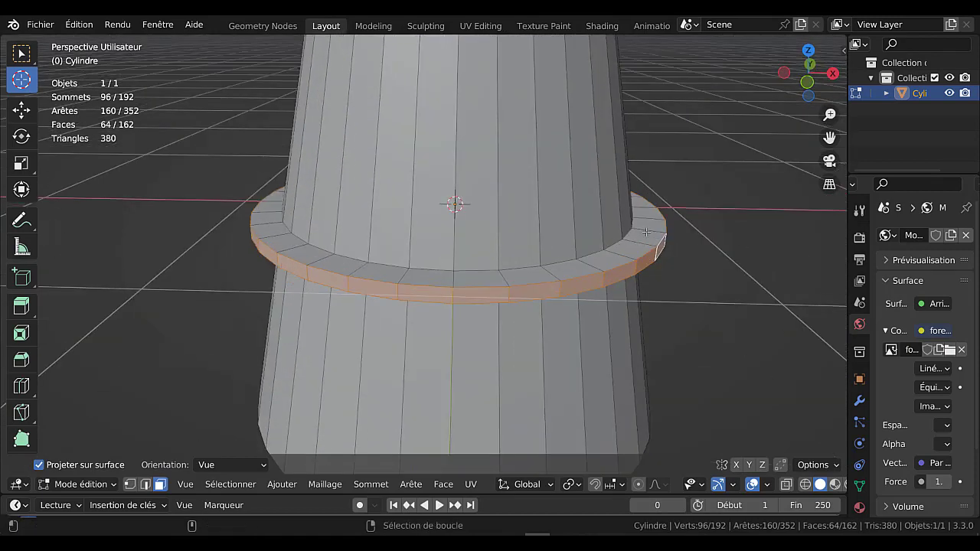
left_click(645, 233, "alt+shift")
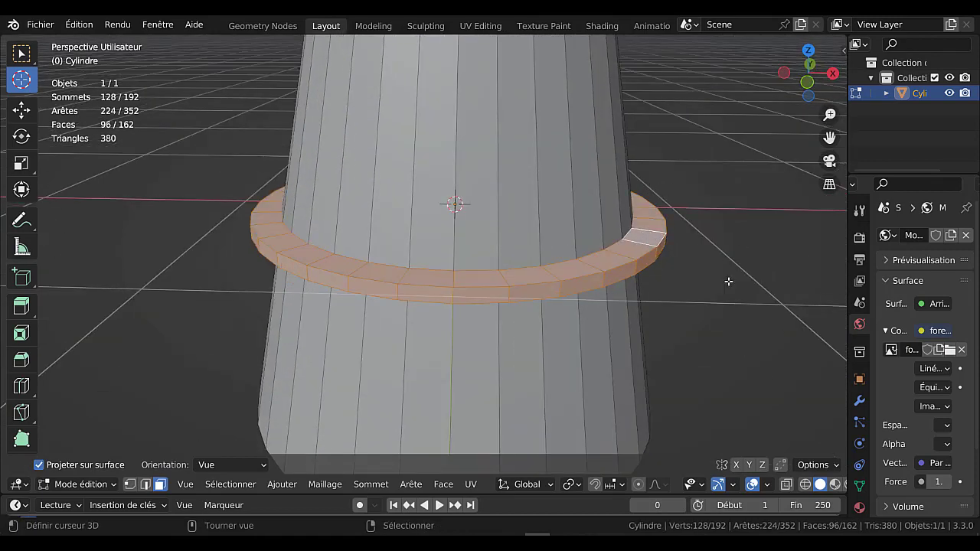
Separate the selected ring faces into their own object and return to Object Mode
key("p")
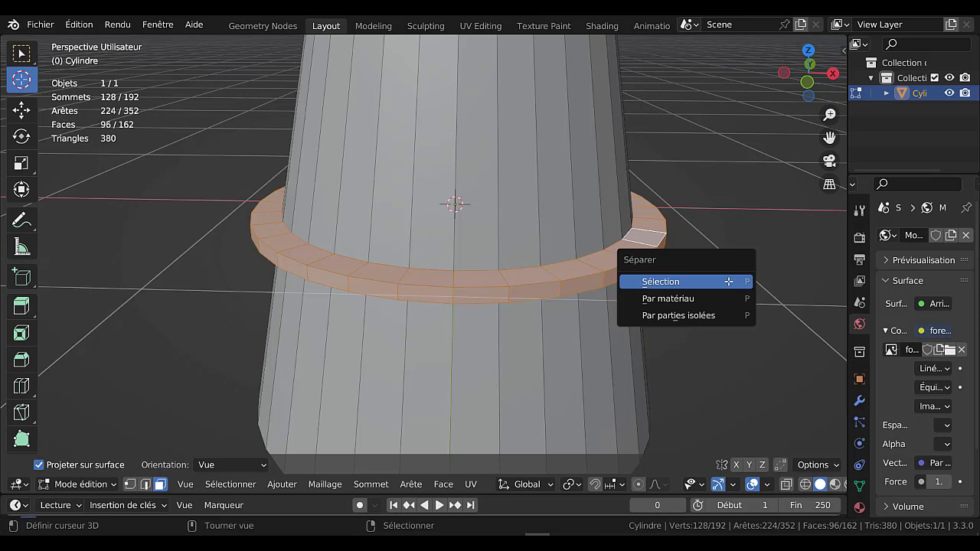
left_click(728, 282)
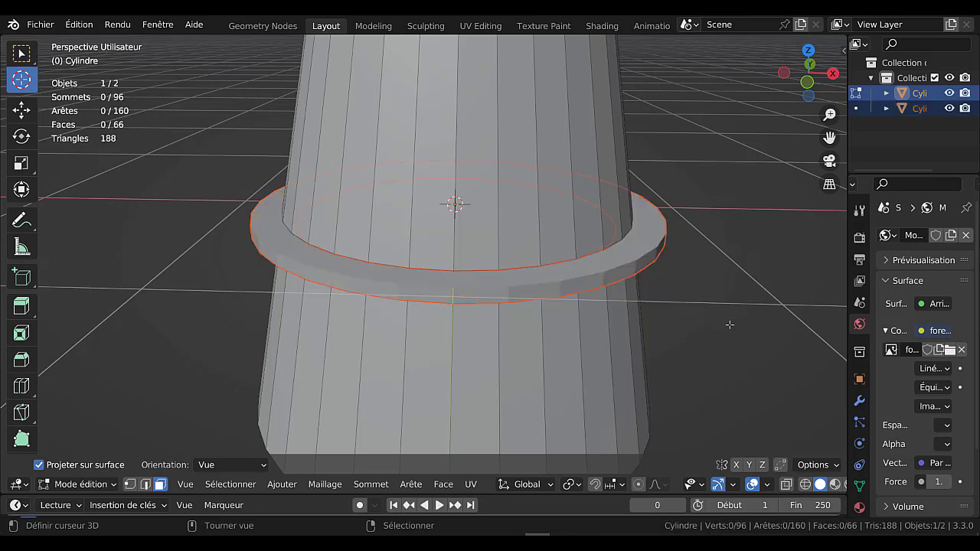
key("Tab")
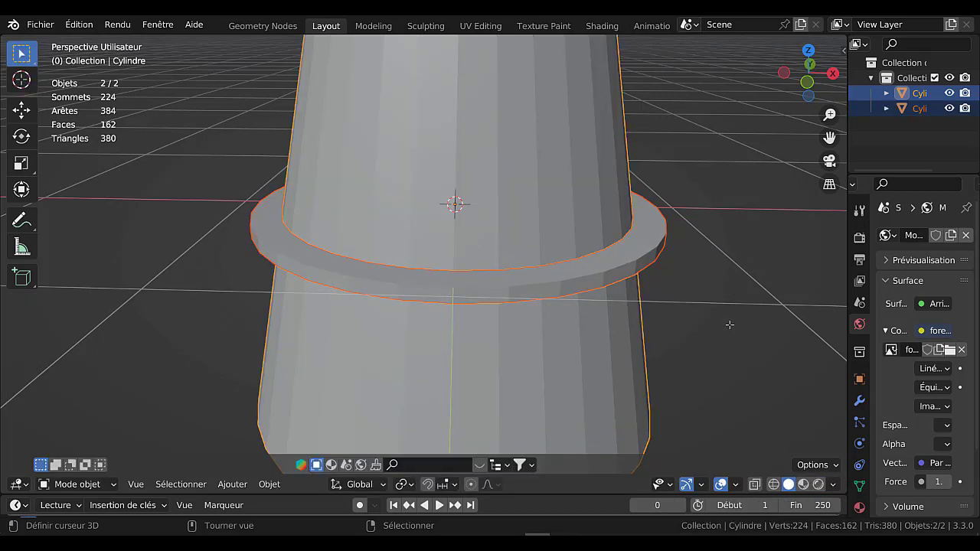
Join the ring and the tapered body into one object and enter Edit Mode on it
key("ctrl+j")
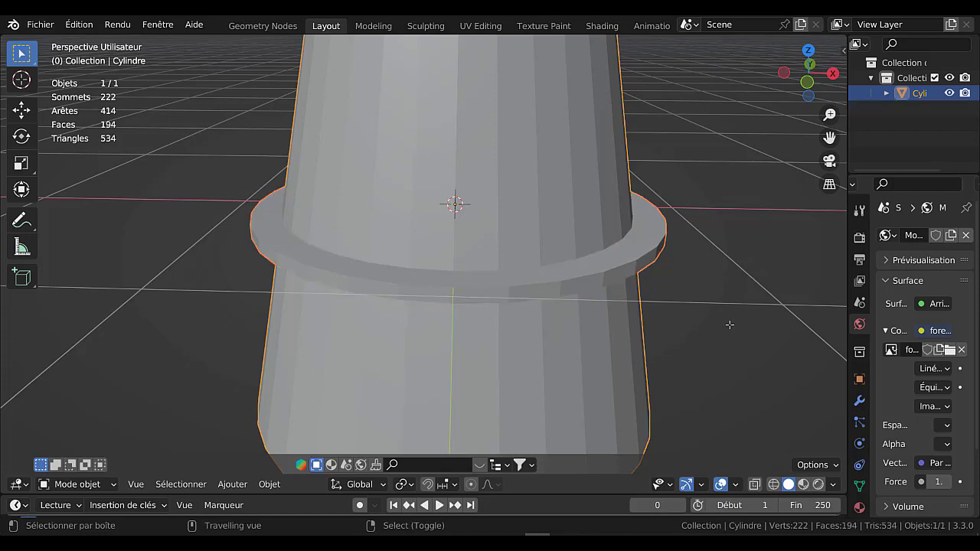
key("Tab")
Select the whole joined mesh and merge its vertices by distance, with a merge distance of 0.0001 m
middle_click_drag(728, 324, 711, 248)
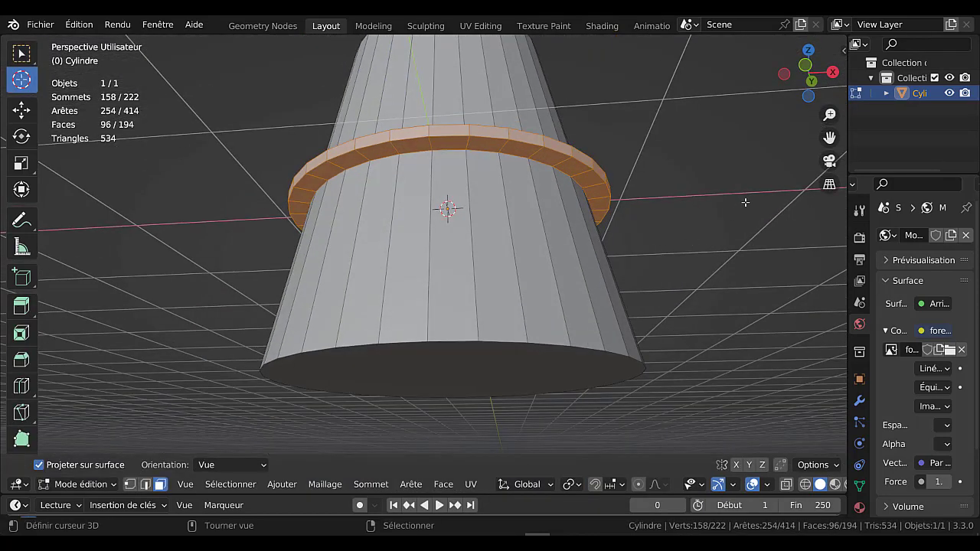
middle_click_drag(730, 194, 711, 280)
key("m")
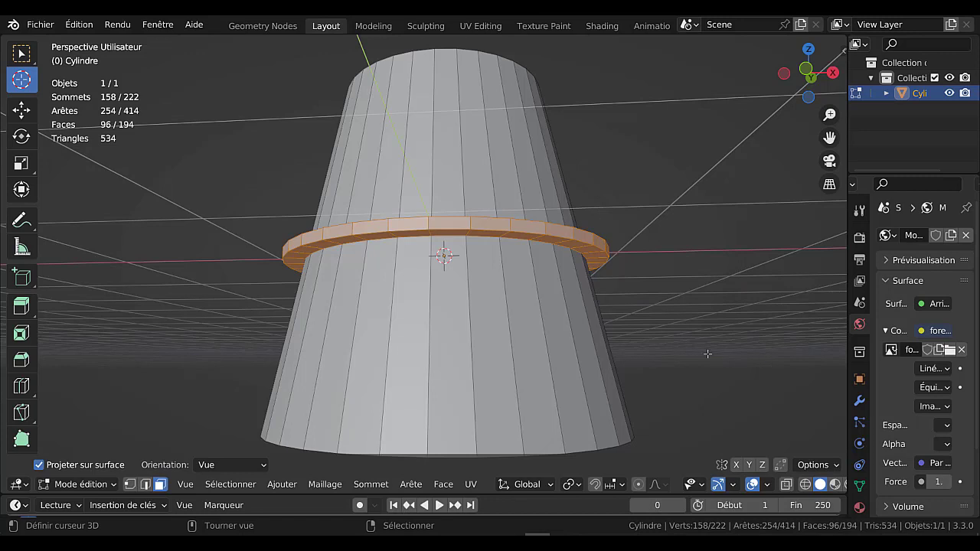
key("a")
key("m")
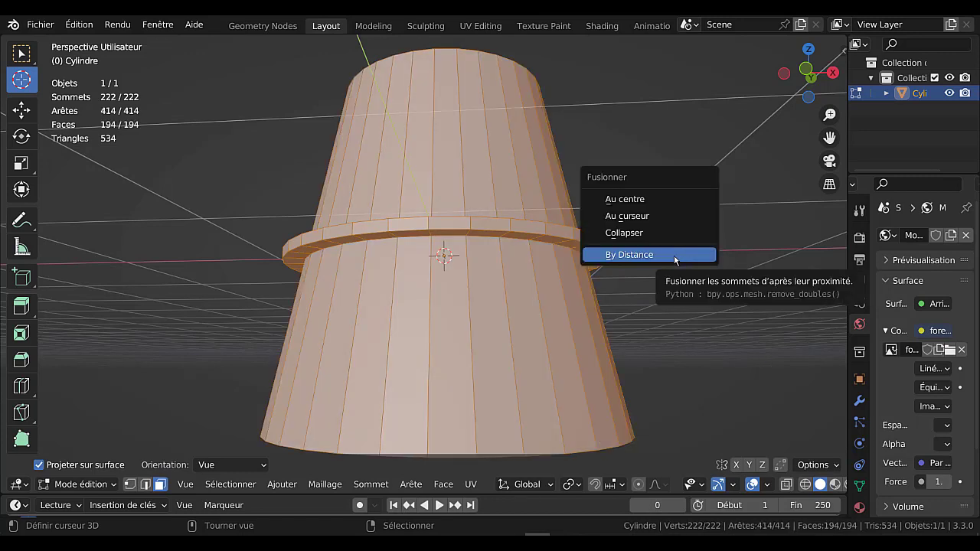
left_click(674, 257)
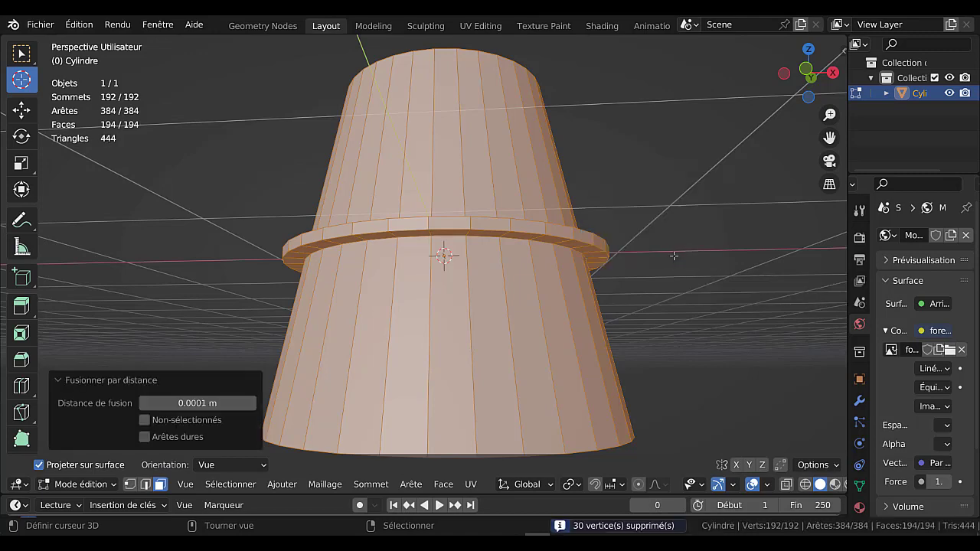
Inspect the ring's seam from below and run Merge By Distance once more on the whole mesh
middle_click_drag(668, 239, 653, 224)
scroll(614, 244, "up", 2)
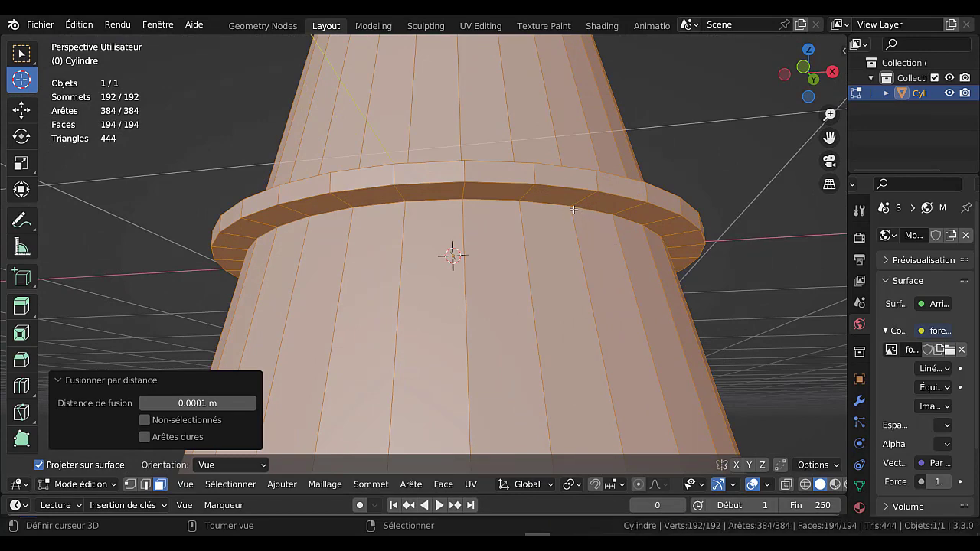
scroll(739, 163, "down", 3)
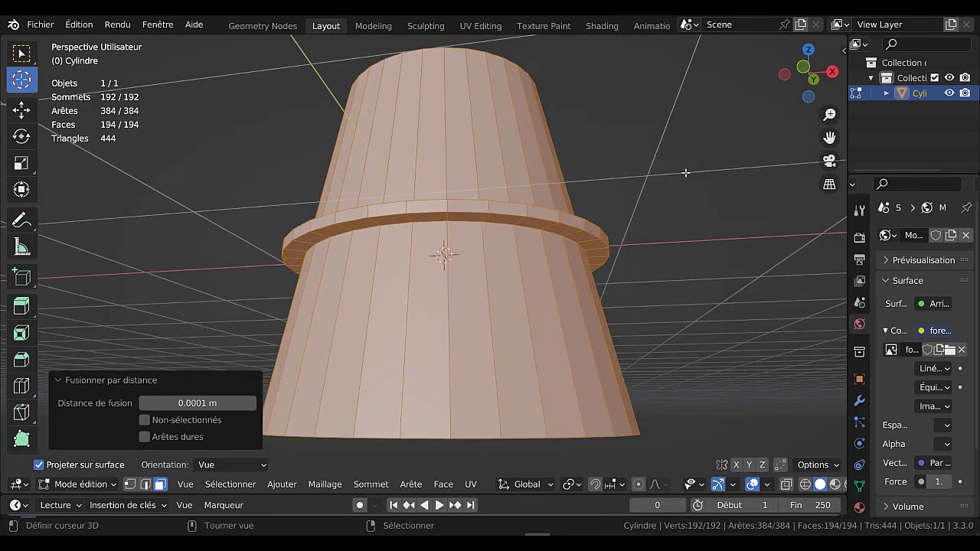
middle_click_drag(739, 163, 674, 218)
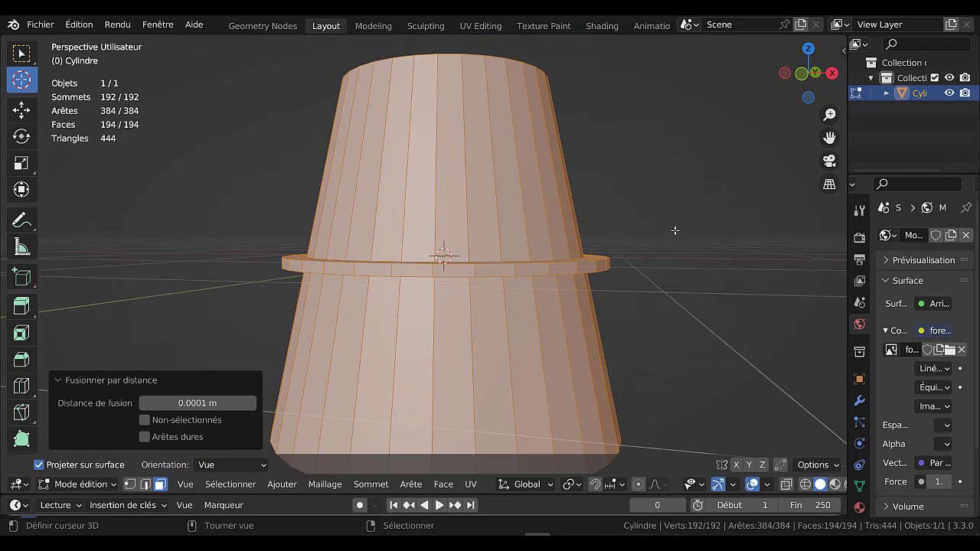
key("m")
left_click(668, 232)
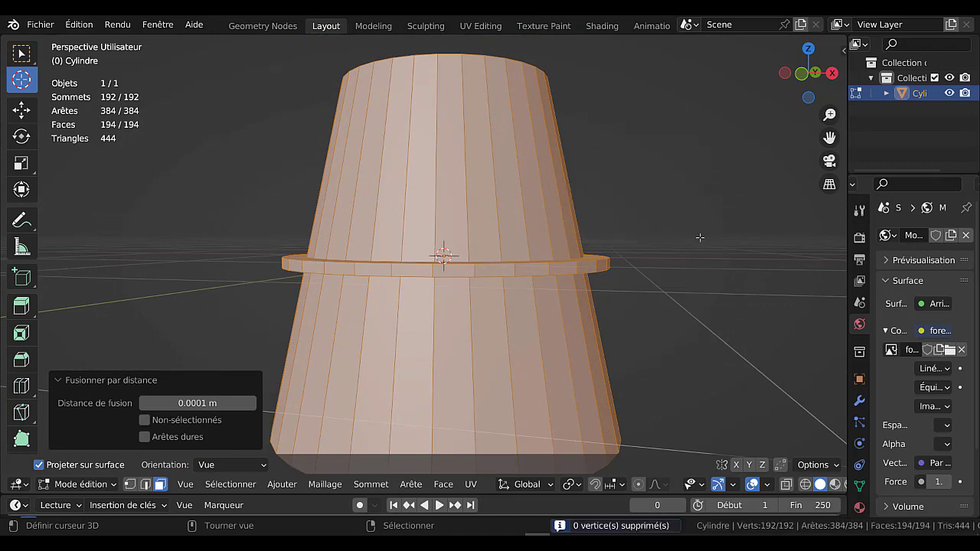
In vertex selection mode, test the weld by grabbing single vertices where the ring meets the body, cancelling every move
key("alt+a")
middle_click_drag(615, 299, 582, 234)
key("a")
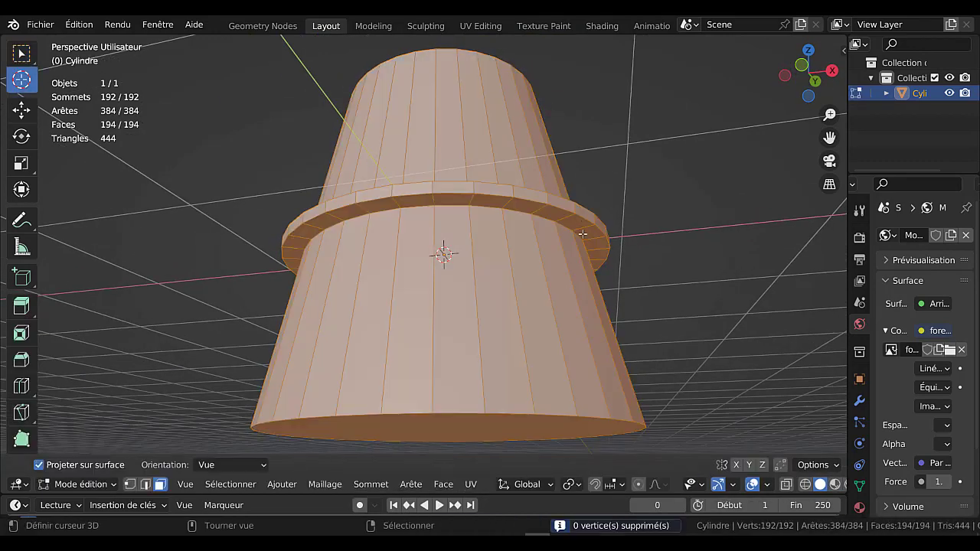
key("1")
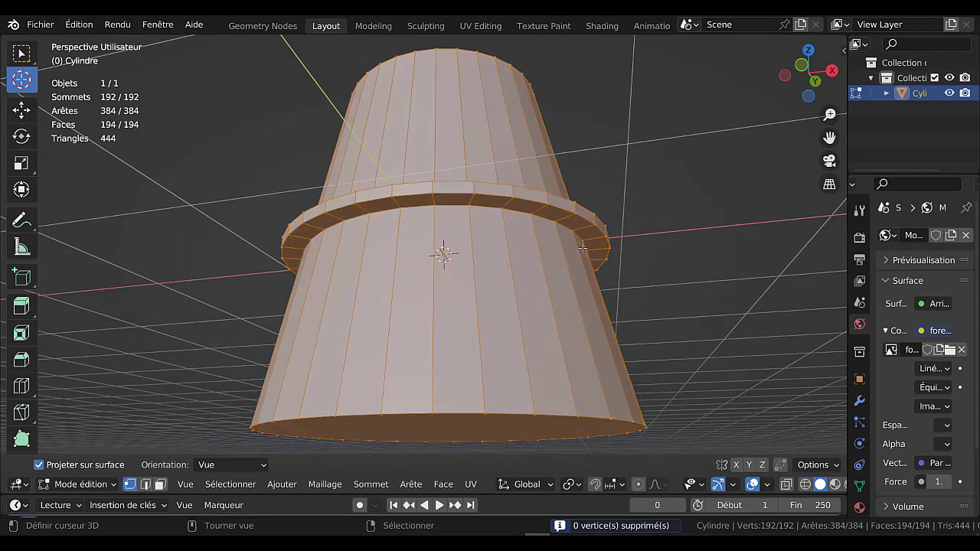
middle_click_drag(582, 243, 571, 267)
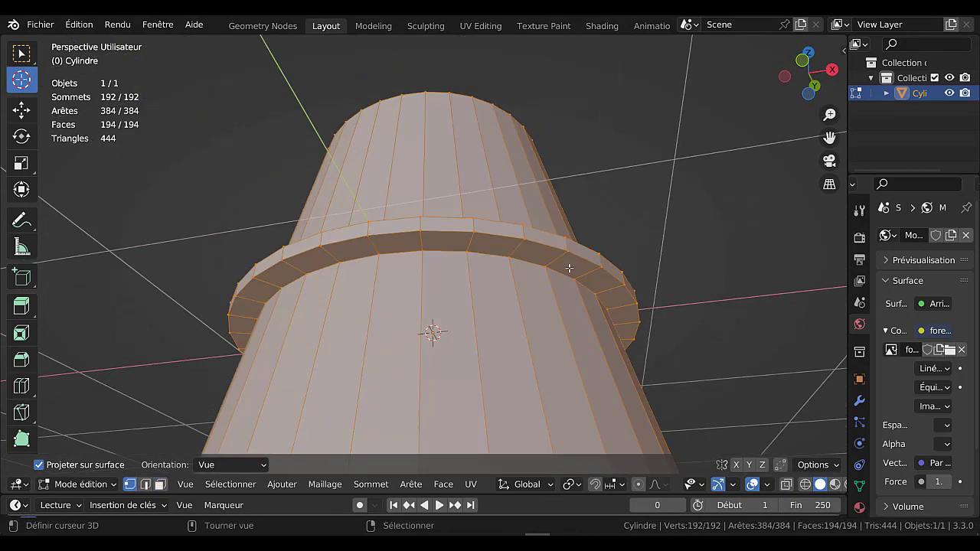
key("alt+a")
left_click(566, 268)
key("g")
right_click(563, 264)
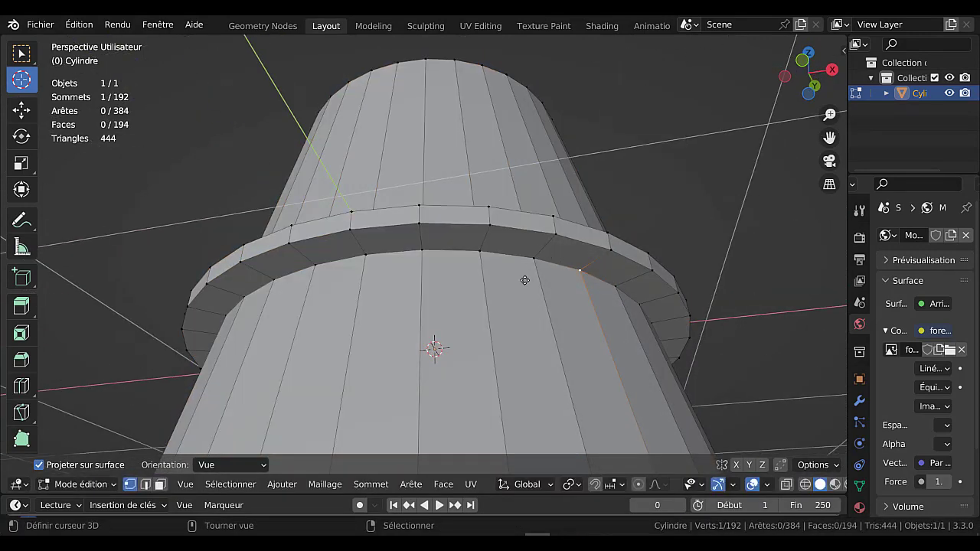
right_click(530, 266)
key("g")
right_click(533, 250)
right_click(544, 231)
key("g")
right_click(560, 224)
middle_click_drag(560, 224, 639, 251)
key("g")
right_click(592, 337)
scroll(591, 335, "down", 2)
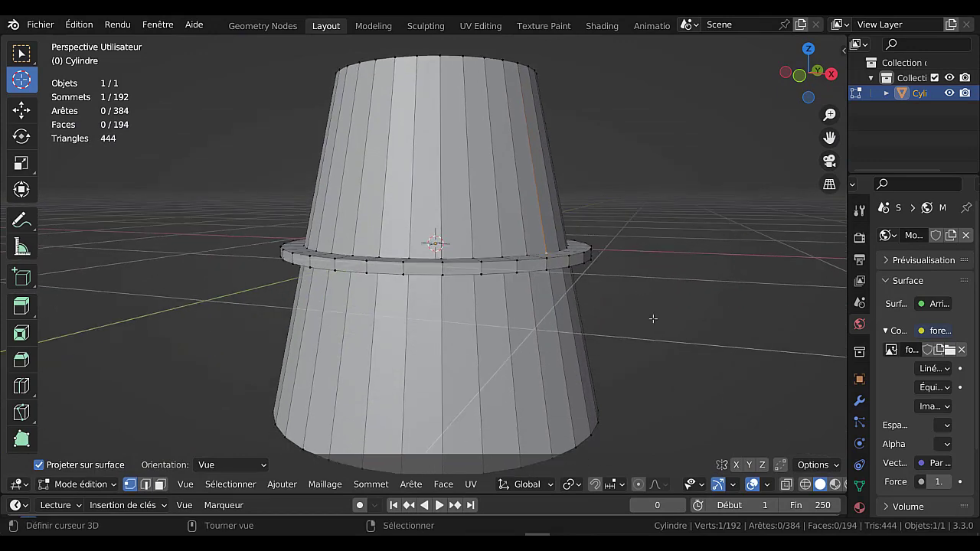
Deselect everything and enable the face orientation overlay (Orientation de face) from the quick favorites
mouse_move(642, 327)
middle_mouse_down()
mouse_move(637, 250)
mouse_move(649, 323)
mouse_move(606, 310)
mouse_move(633, 317)
middle_mouse_up()
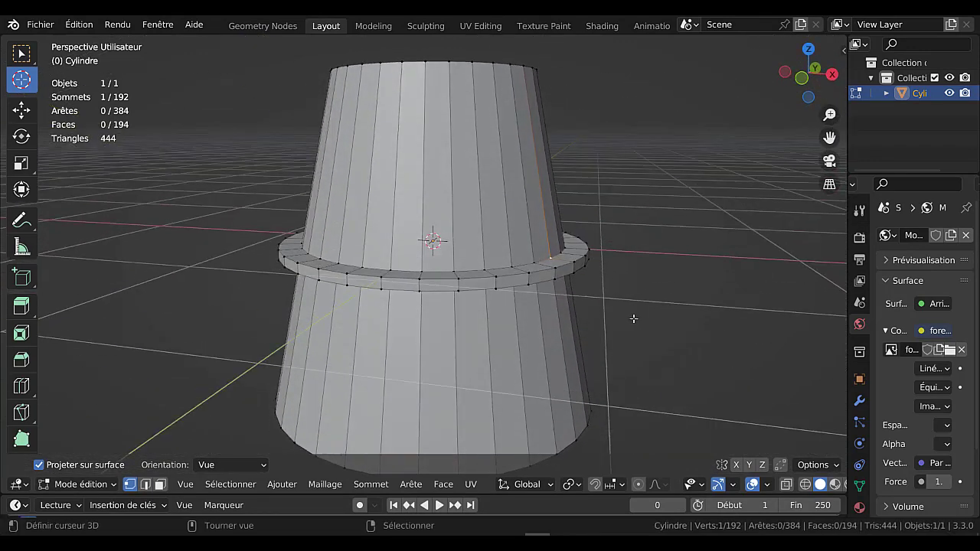
left_click(650, 283)
key("q")
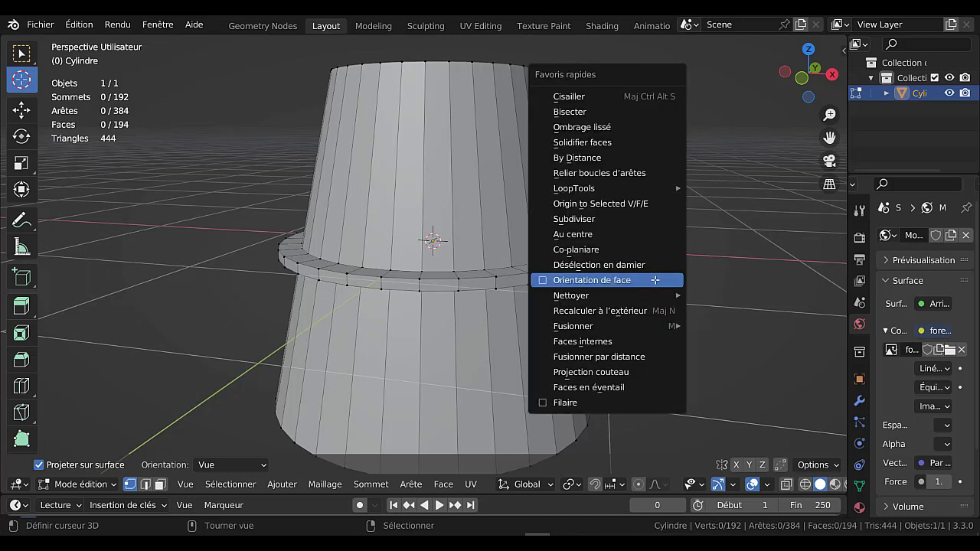
key("Up")
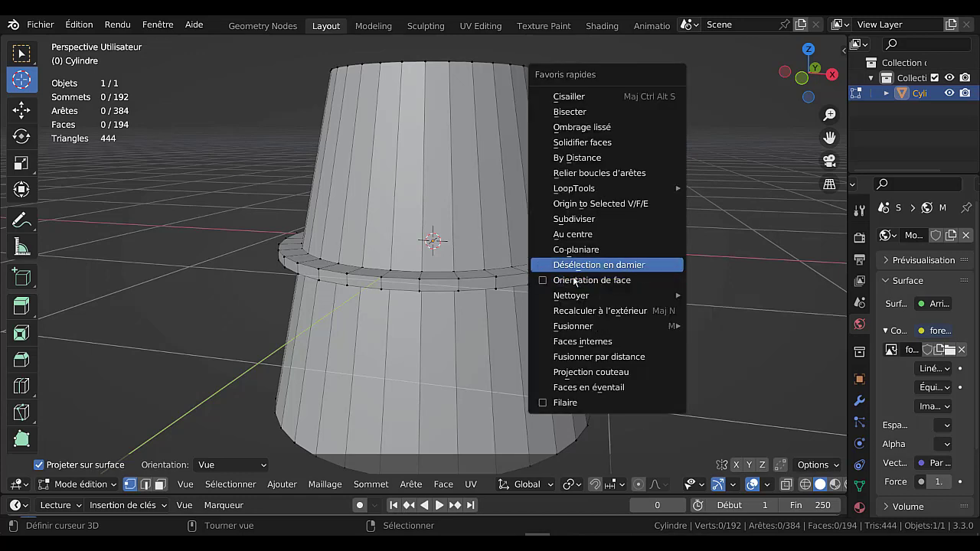
left_click(544, 283)
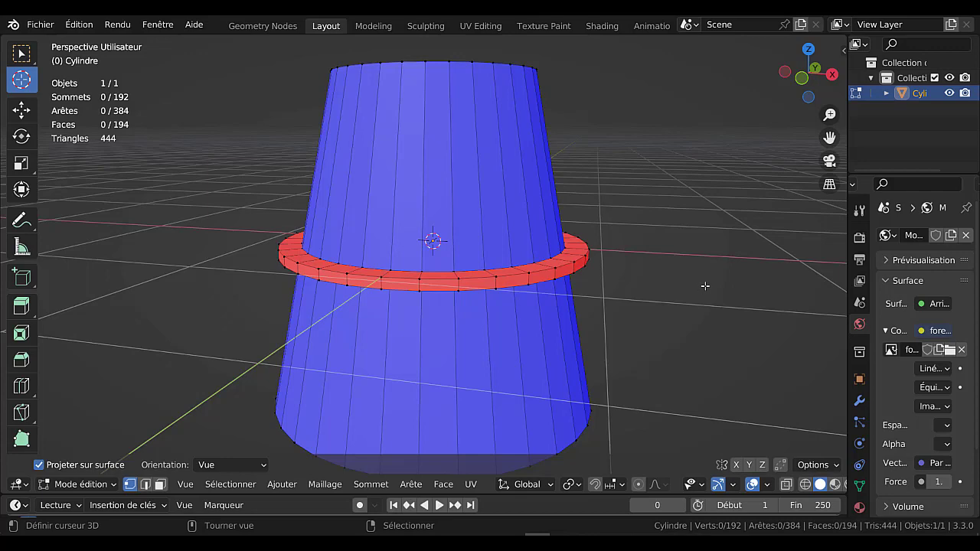
Select the whole mesh and recalculate its normals with the Intérieur option turned off, so that they face outward
middle_click_drag(700, 284, 697, 278)
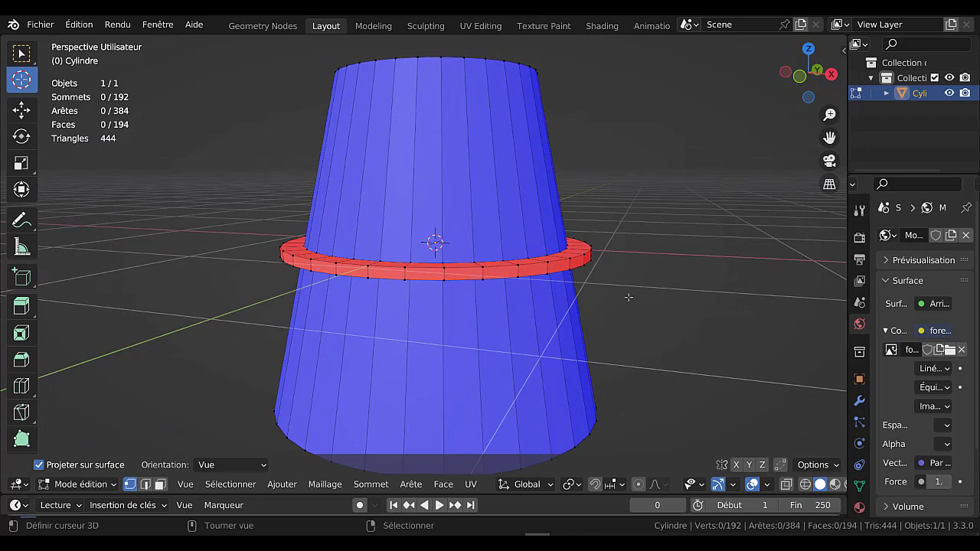
scroll(605, 299, "down", 2)
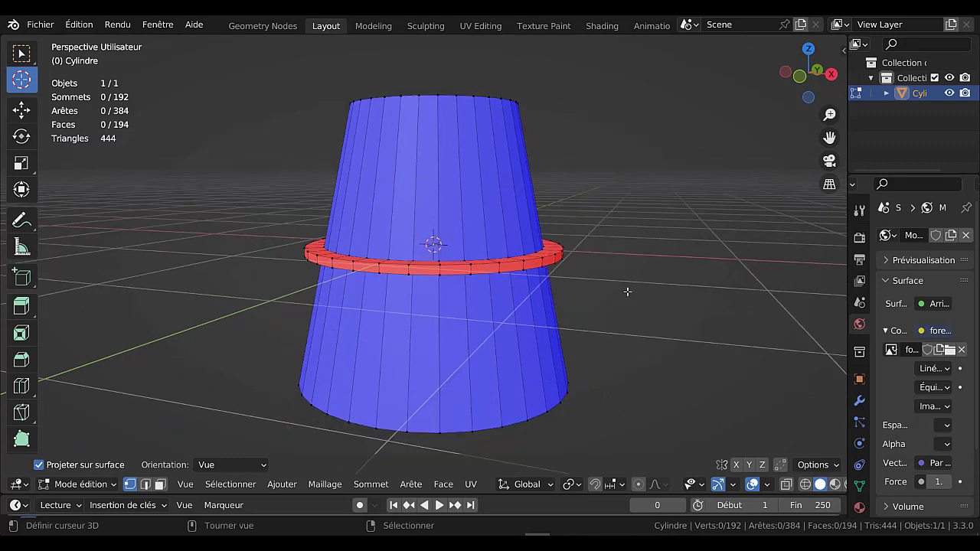
middle_click_drag(612, 293, 626, 301)
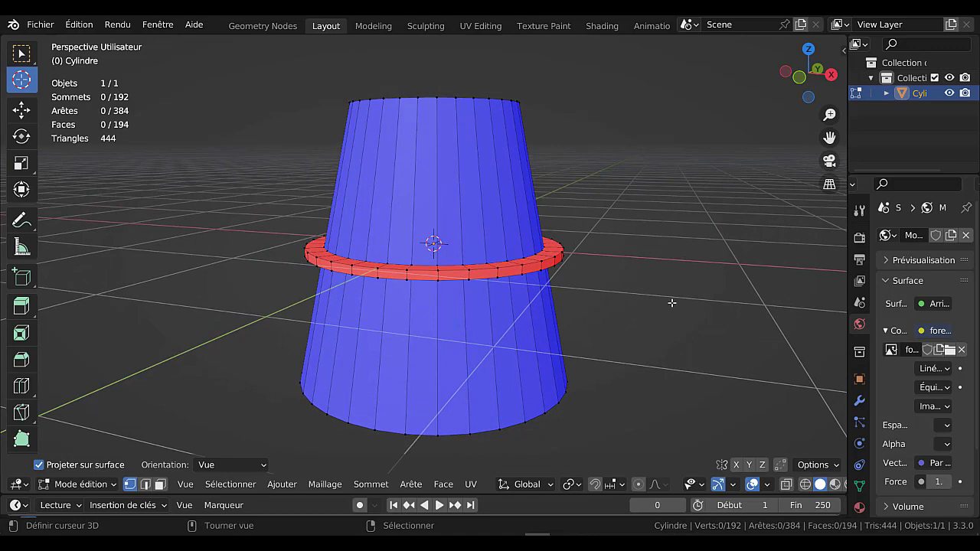
key("a")
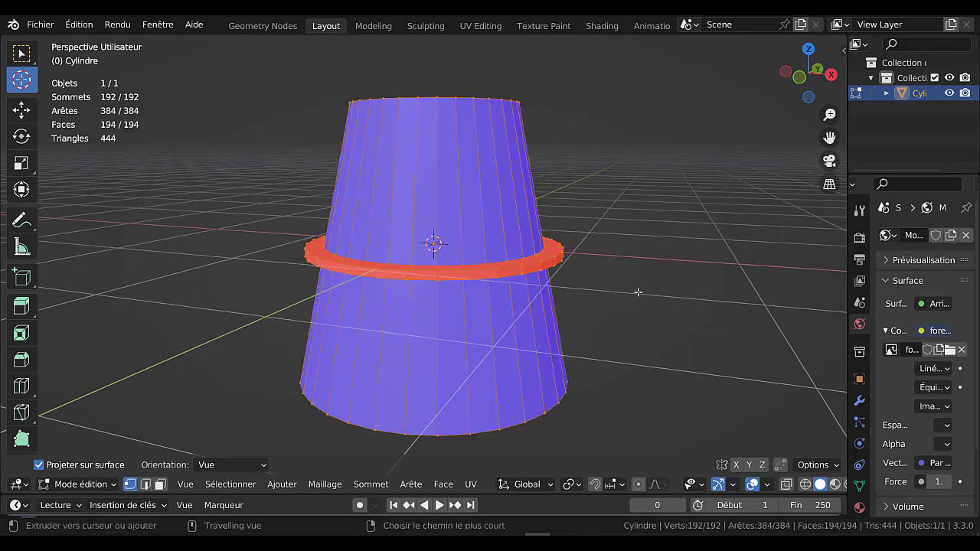
key("ctrl+shift+n")
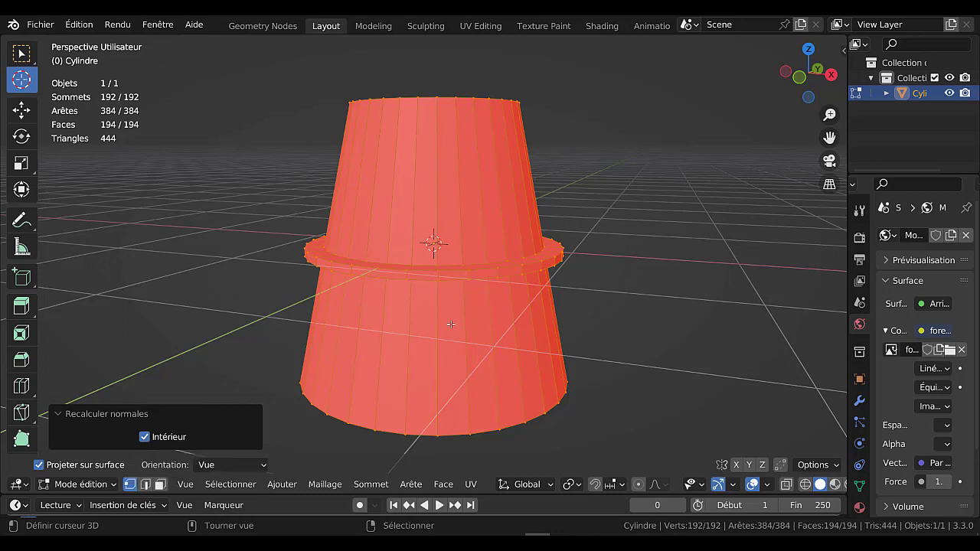
left_click(144, 438)
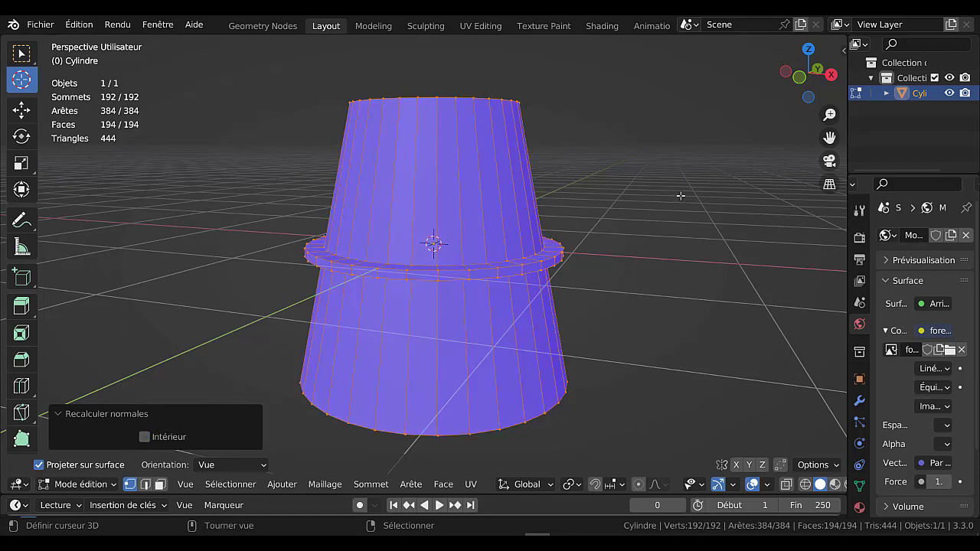
Run all 3D-Print checks (Tout vérifier) on the mesh and widen the sidebar enough to read the full results
middle_click_drag(676, 193, 650, 236)
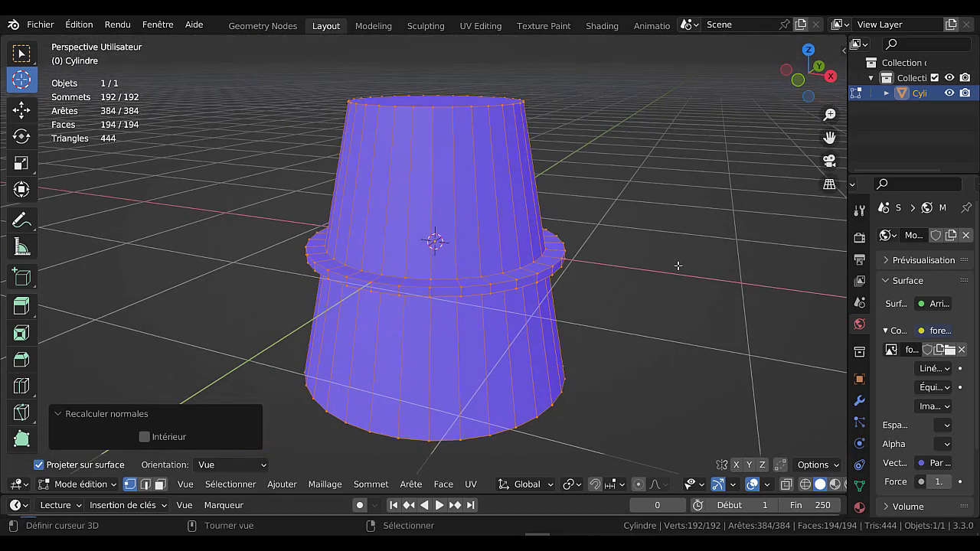
middle_click_drag(666, 278, 667, 245)
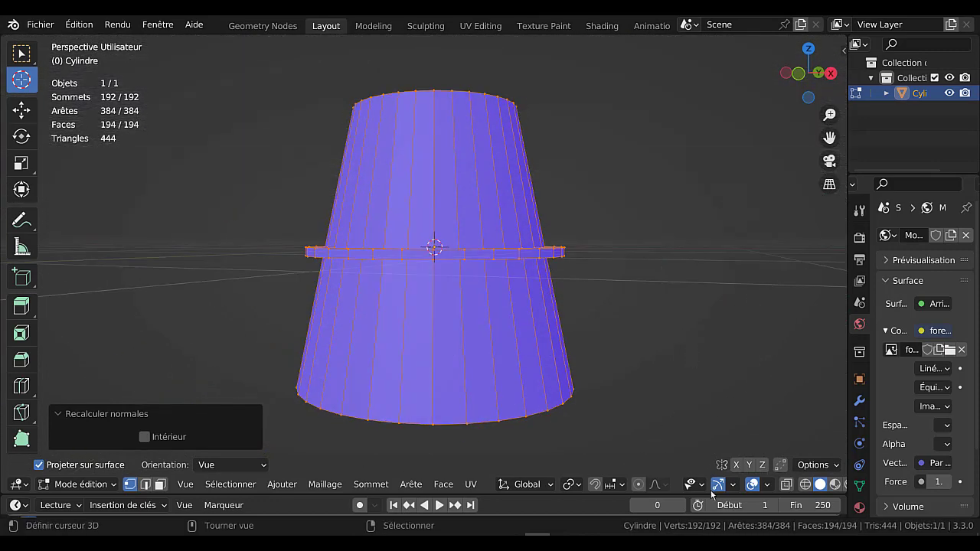
middle_click_drag(689, 384, 691, 396)
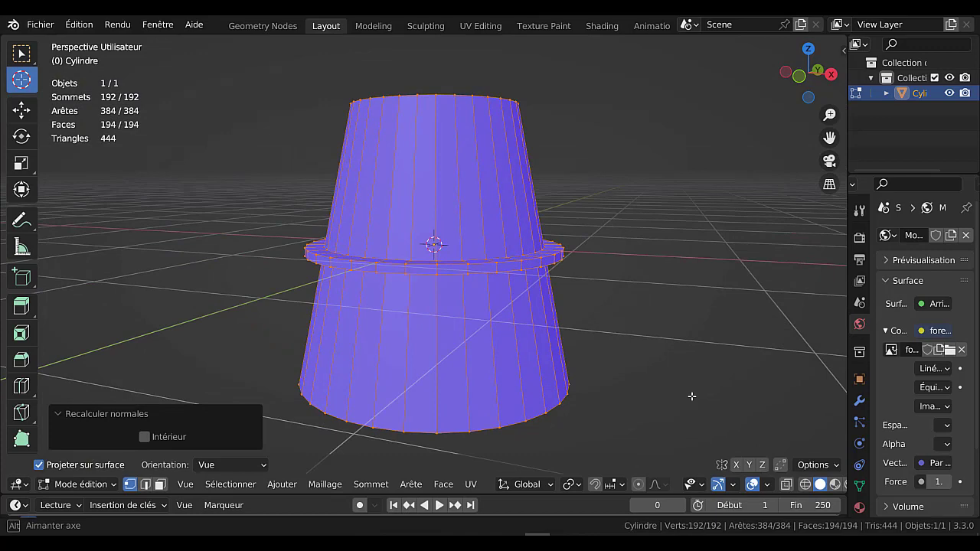
left_click(733, 484)
key("n")
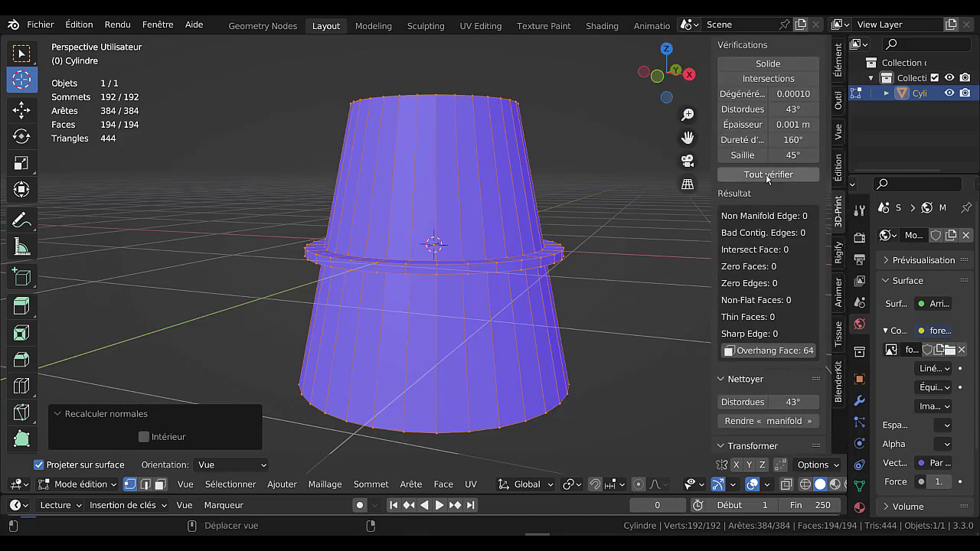
left_click(768, 175)
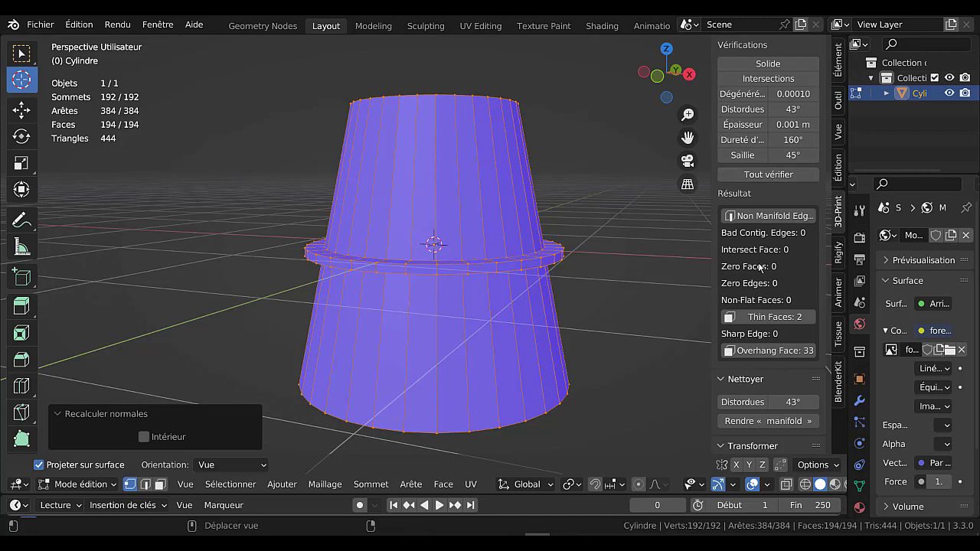
left_click_drag(711, 232, 645, 258)
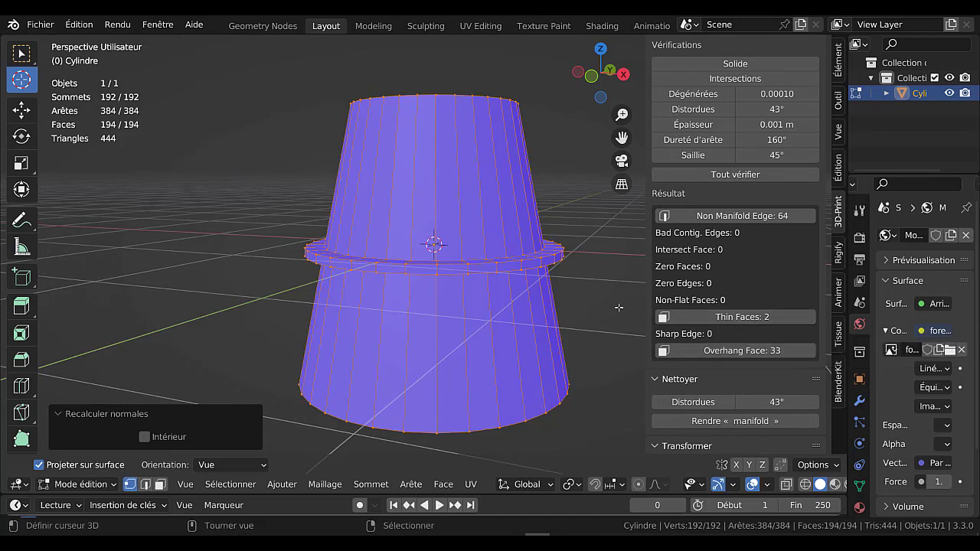
Select the thin faces reported by the 3D-Print check and examine them from below and from the side
left_click(717, 318)
middle_click_drag(608, 314, 232, 249)
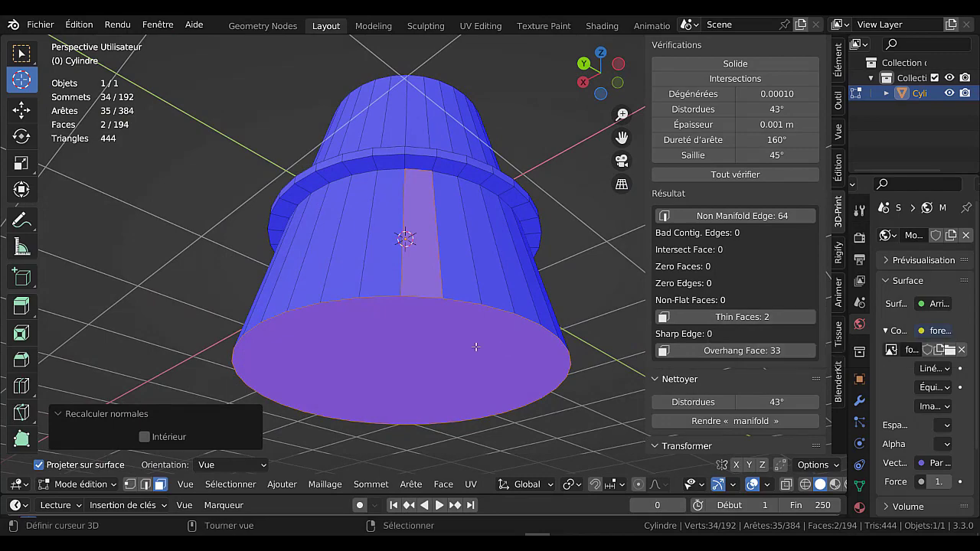
middle_click_drag(495, 299, 501, 417)
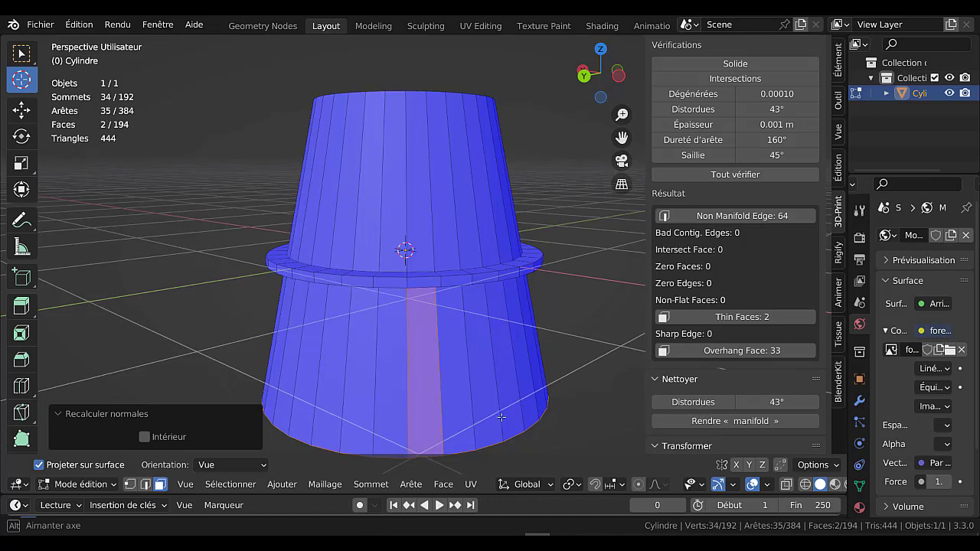
Select the non-manifold edges reported by the 3D-Print check and examine them up close where the ring meets the body
left_click(758, 220)
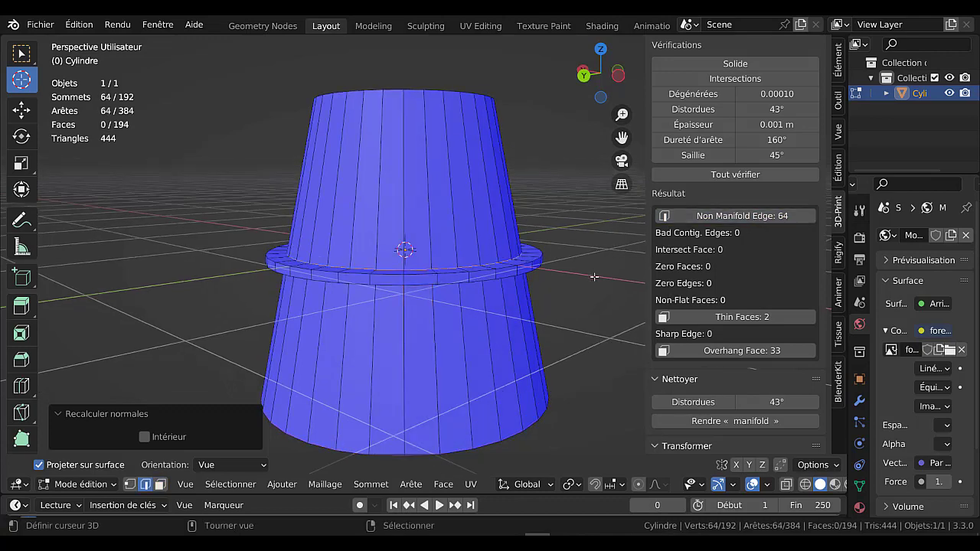
scroll(655, 310, "up", 3)
scroll(527, 323, "up", 4)
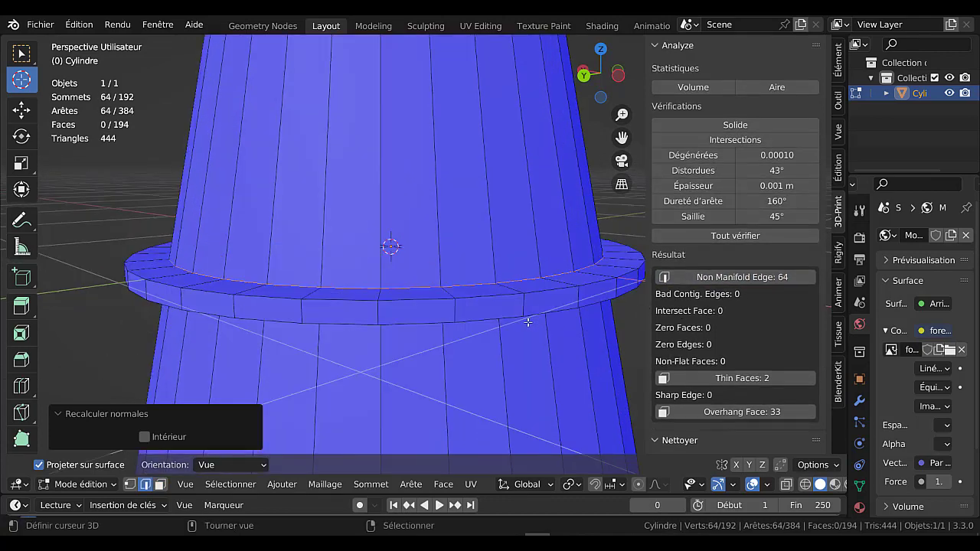
scroll(528, 323, "up", 5)
middle_click_drag(531, 367, 492, 274, "shift")
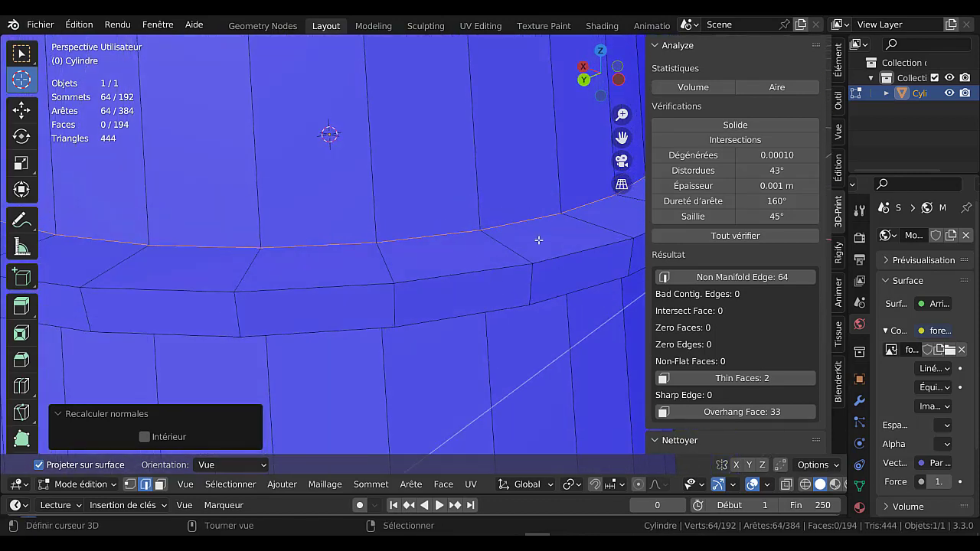
scroll(545, 282, "down", 5)
middle_click_drag(536, 291, 551, 300)
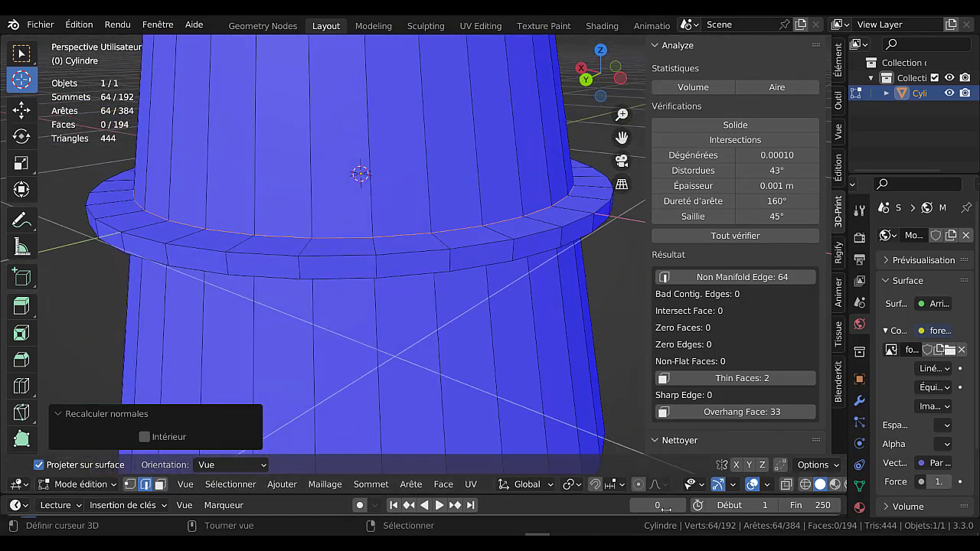
Display the vertex normals in the viewport overlays and view them around the ring
left_click(767, 487)
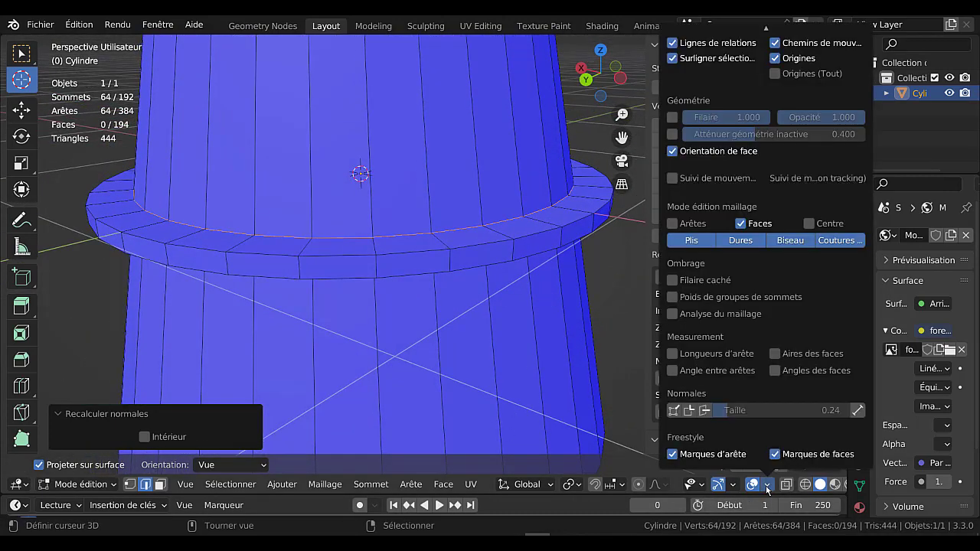
left_click(674, 410)
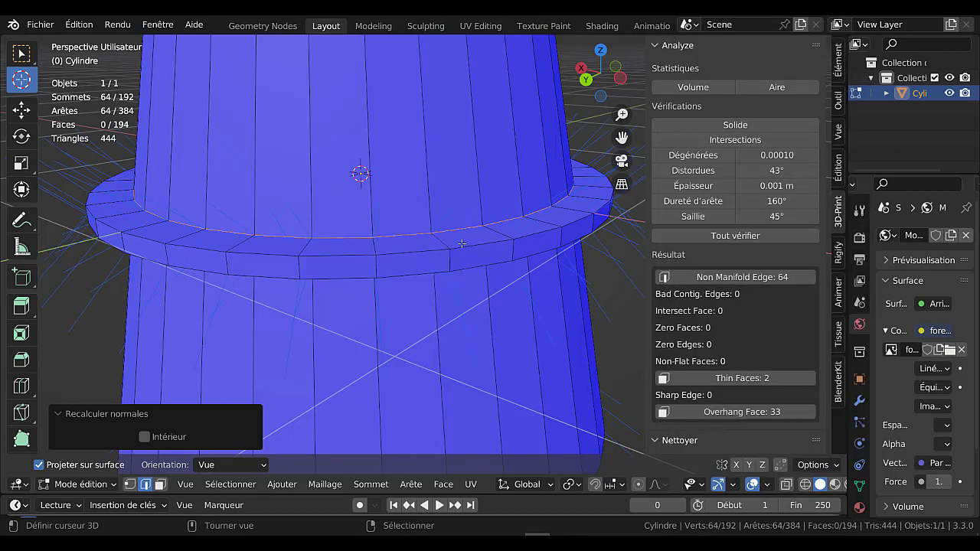
scroll(476, 227, "down", 3)
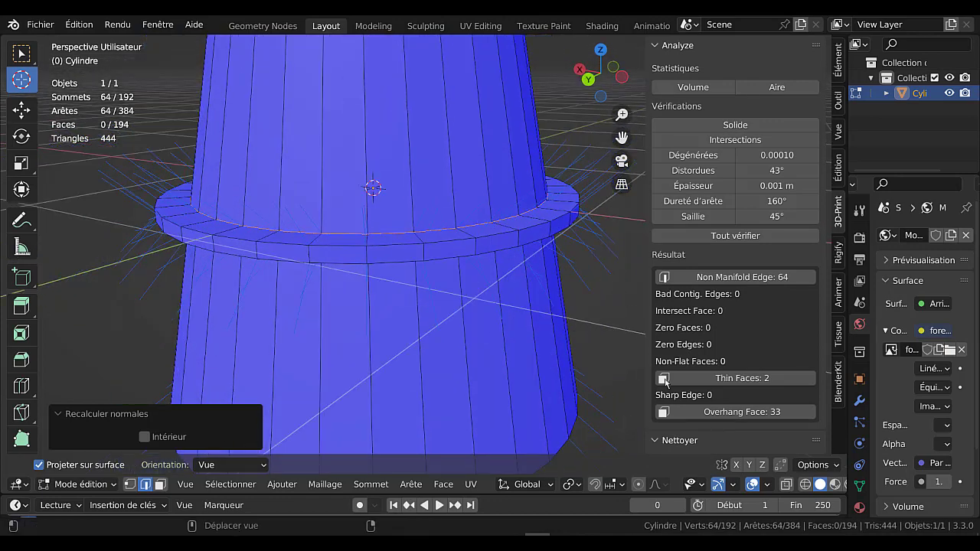
Try the 3D-Print cleanup Rendre « manifold » on the mesh, then undo it
scroll(720, 391, "down", 5)
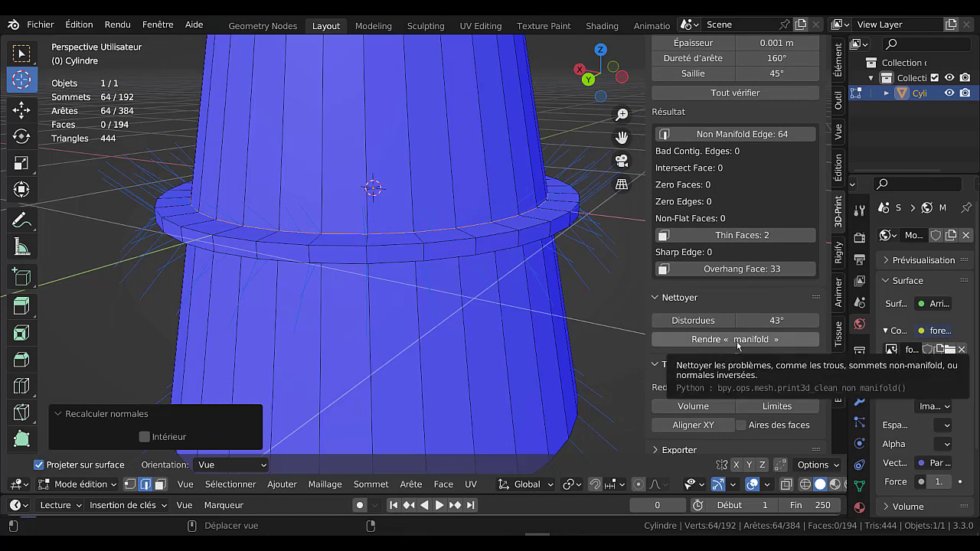
left_click(739, 342)
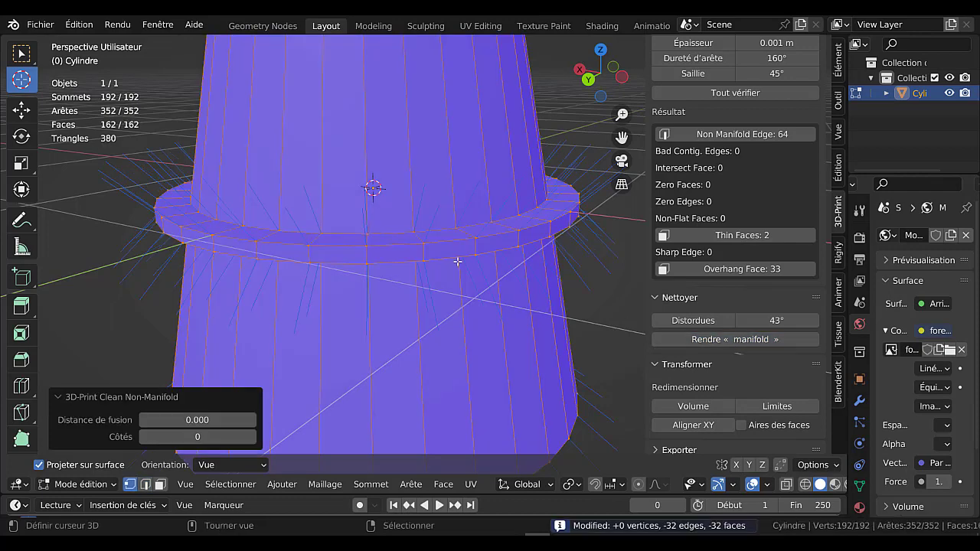
middle_click_drag(458, 263, 506, 291)
key("ctrl+z")
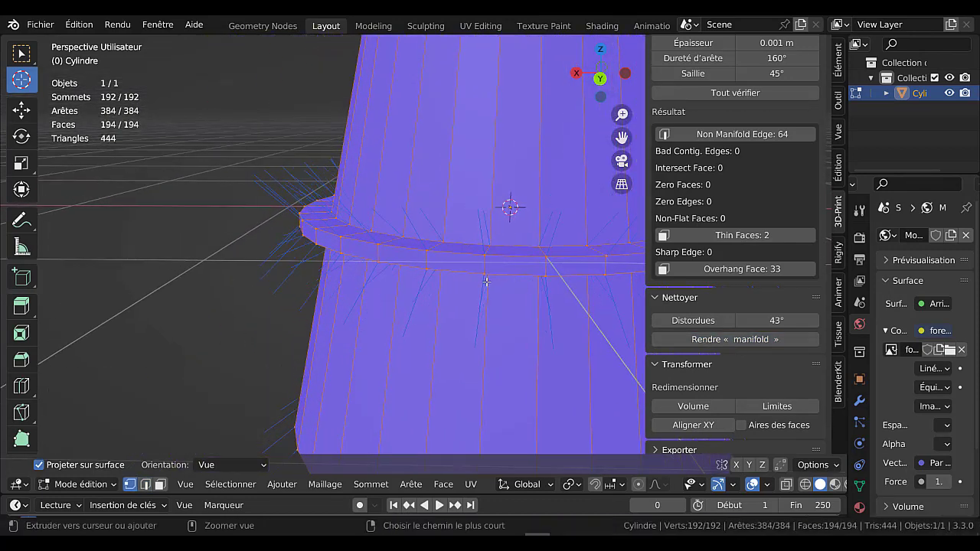
Apply the 3D-Print cleanup Rendre « manifold » to the whole mesh again and view the complete model
scroll(291, 189, "up", 1)
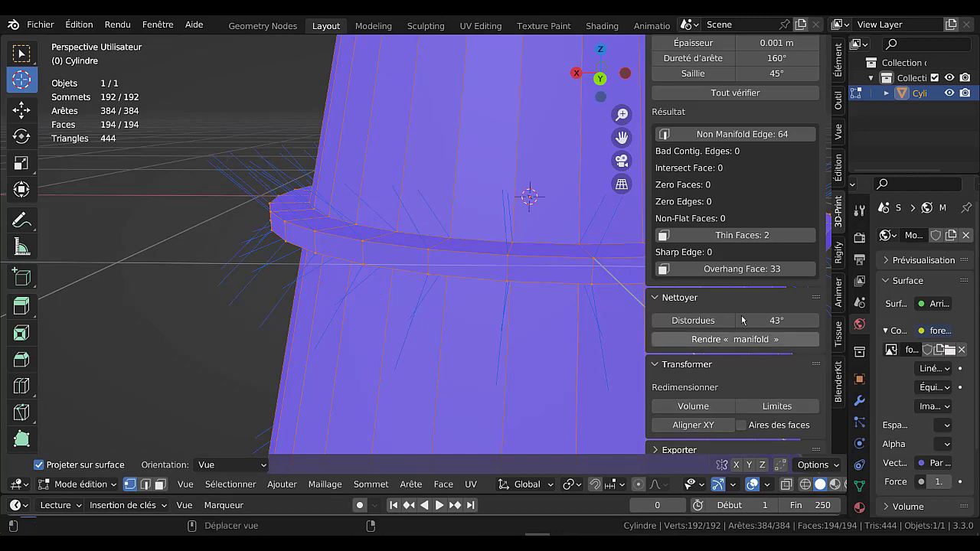
scroll(747, 427, "down", 1)
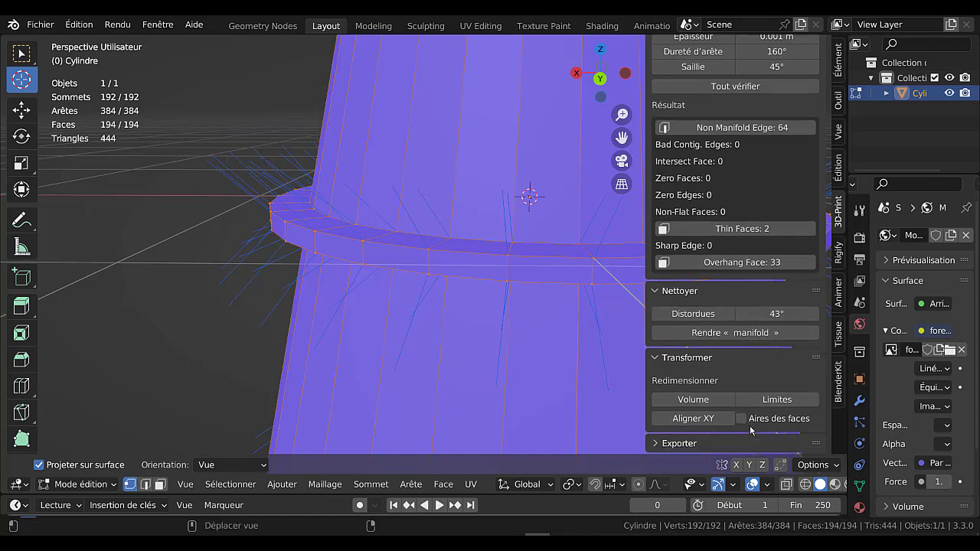
left_click(739, 333)
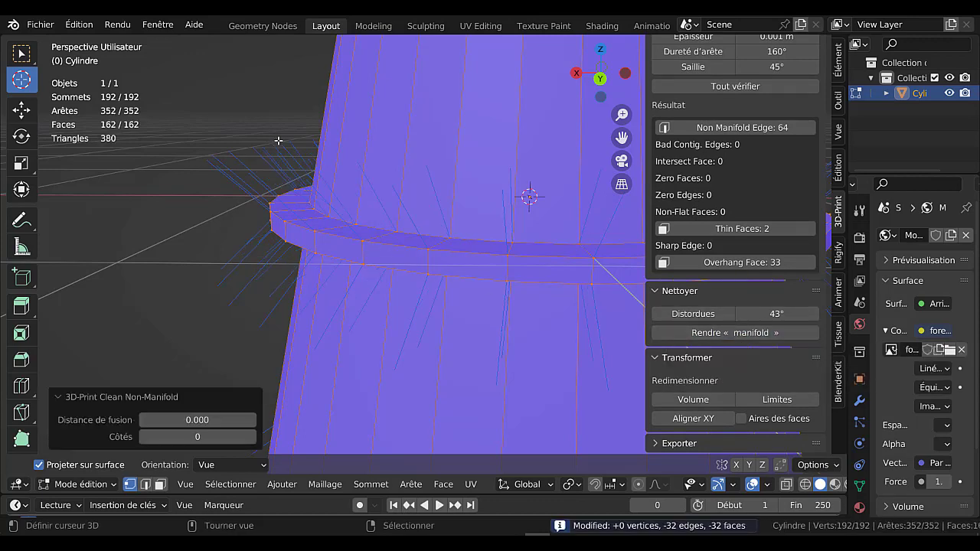
scroll(285, 144, "down", 2)
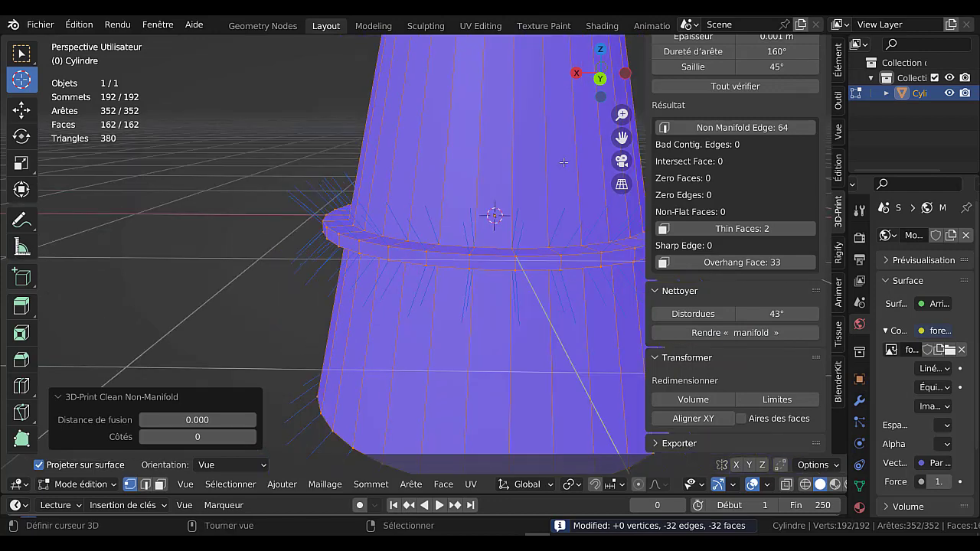
scroll(516, 247, "down", 4)
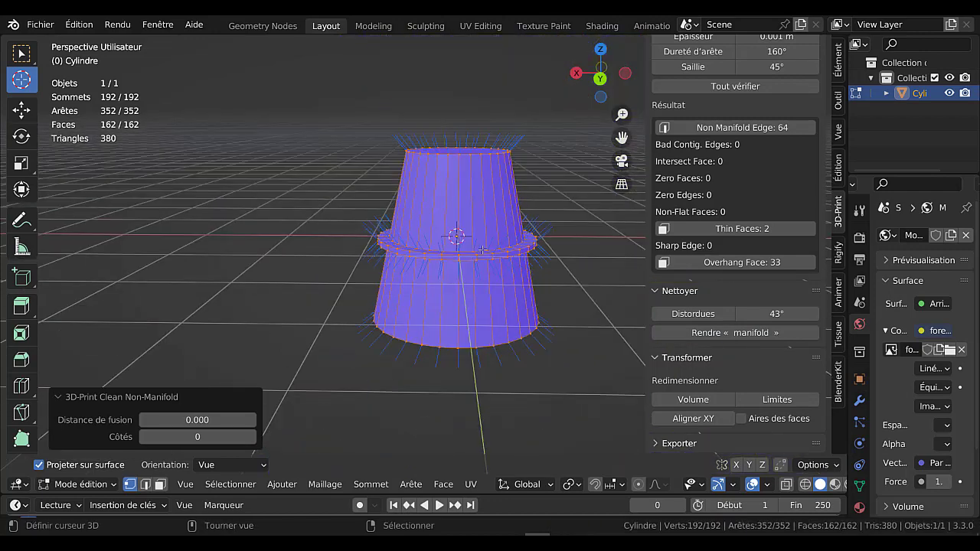
Select the edges listed as non-manifold in the existing 3D-Print report and examine where they lie on the model
left_click(747, 129)
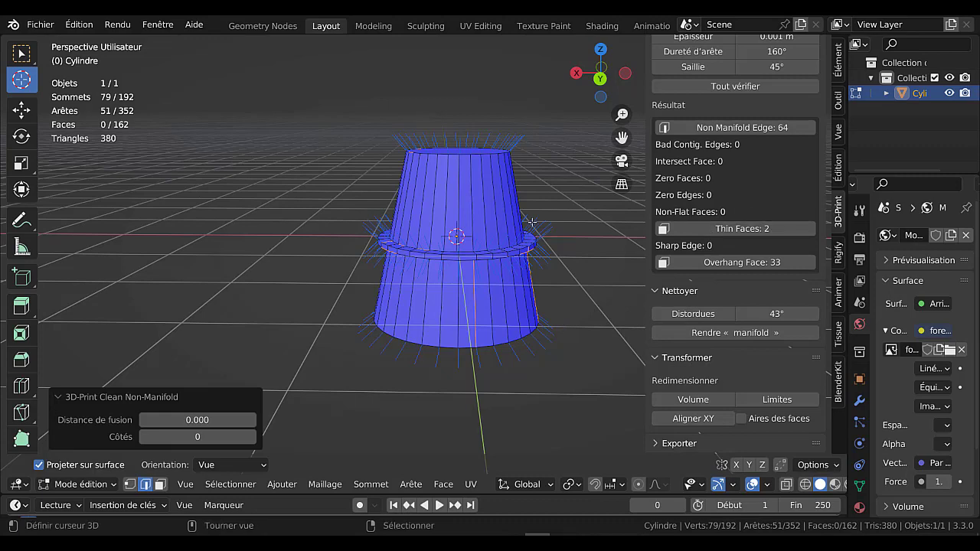
key("a")
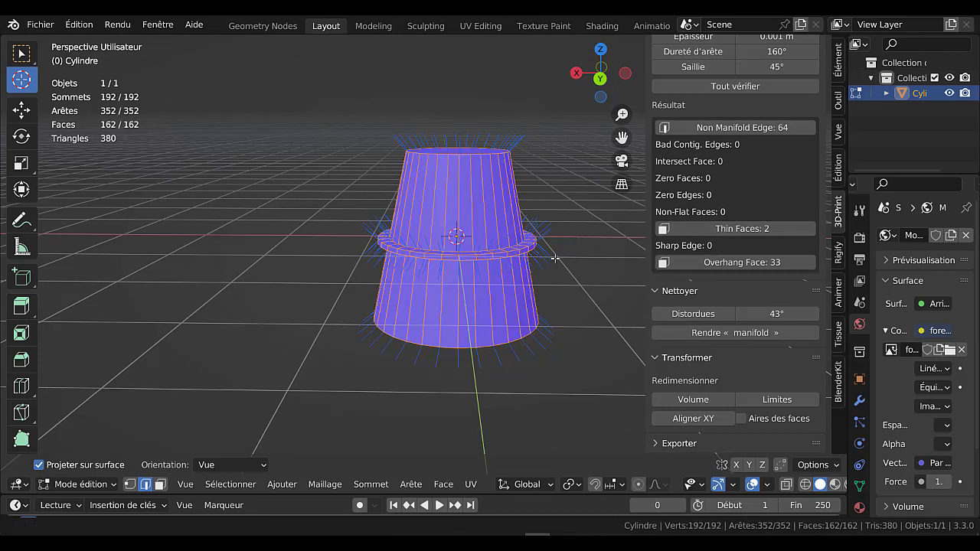
scroll(521, 264, "up", 3)
left_click(748, 129)
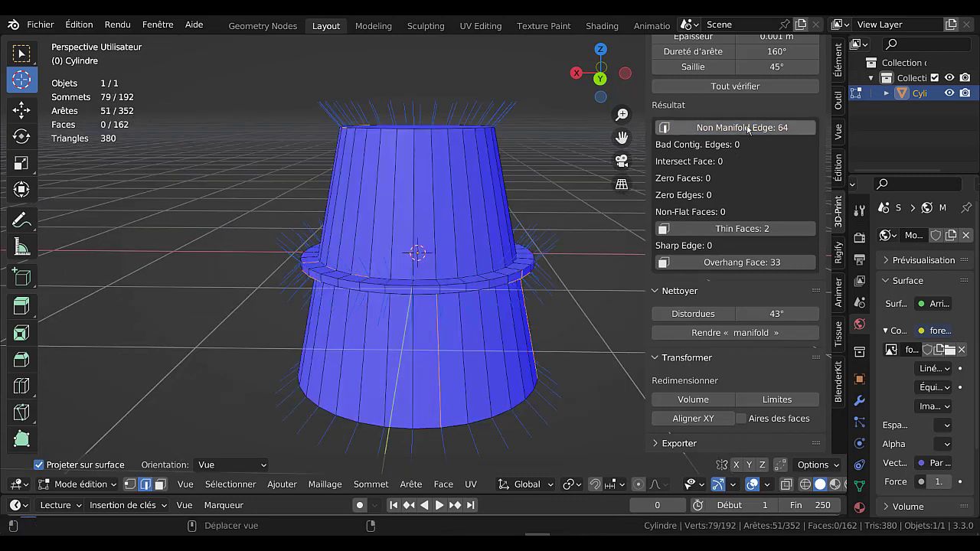
Rerun all 3D-Print checks (Tout vérifier), clear the selection and examine the mesh from below
left_click(748, 87)
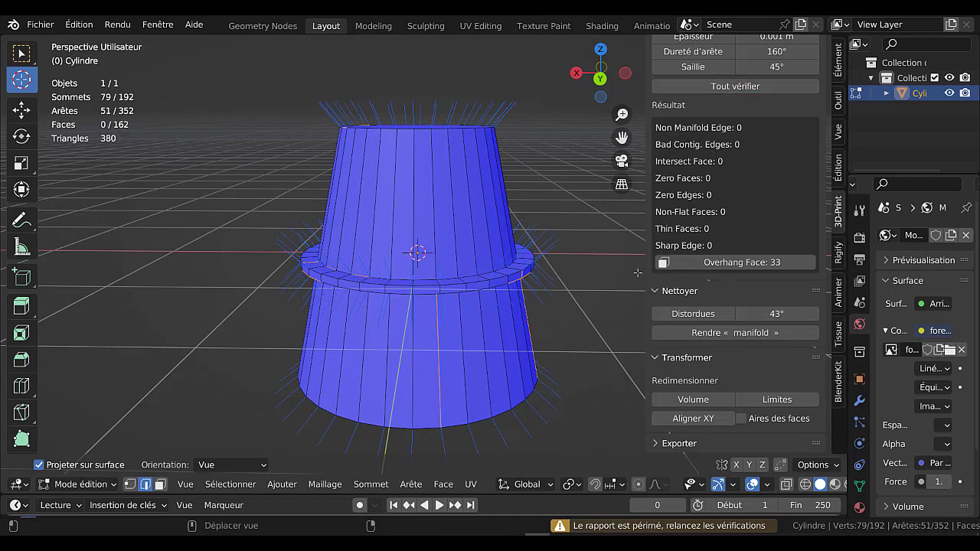
middle_click_drag(593, 276, 575, 235)
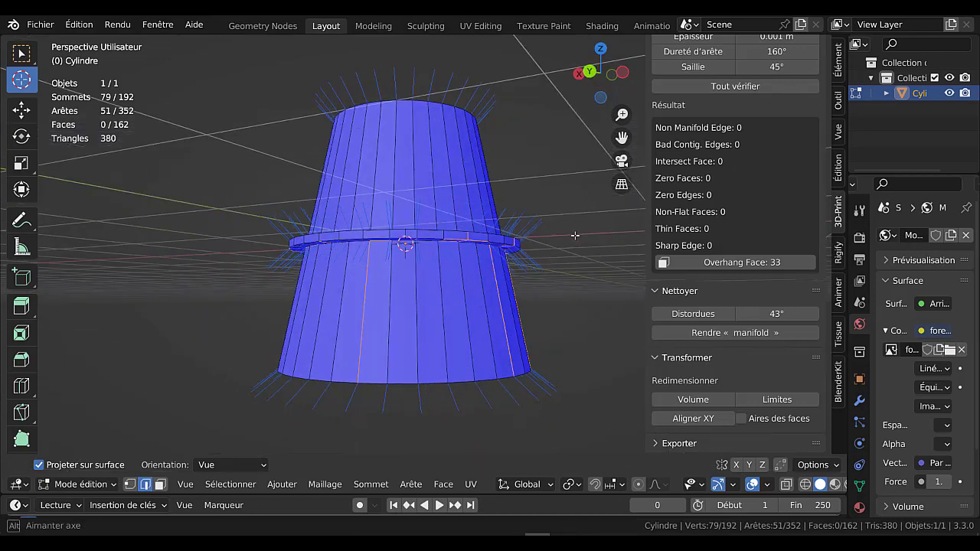
key("alt+a")
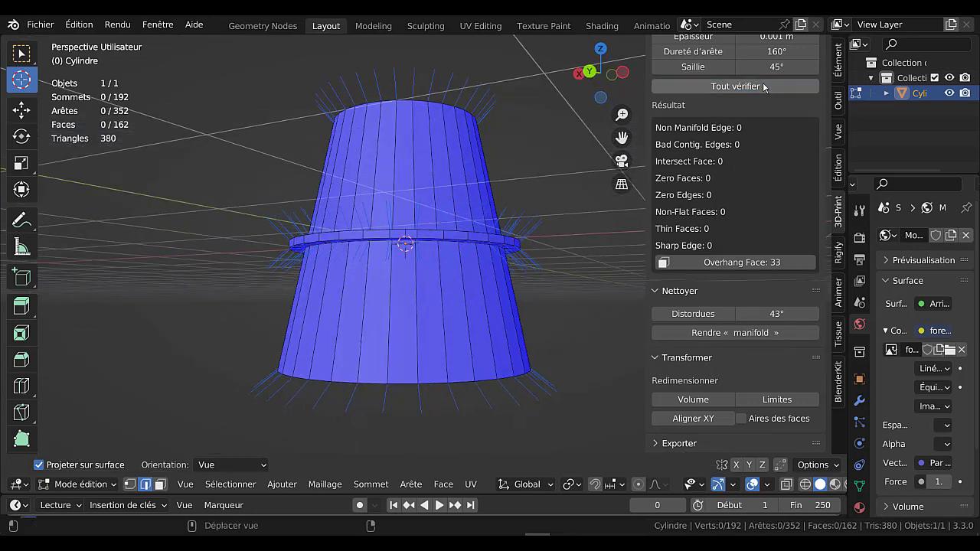
middle_click_drag(575, 234, 562, 188)
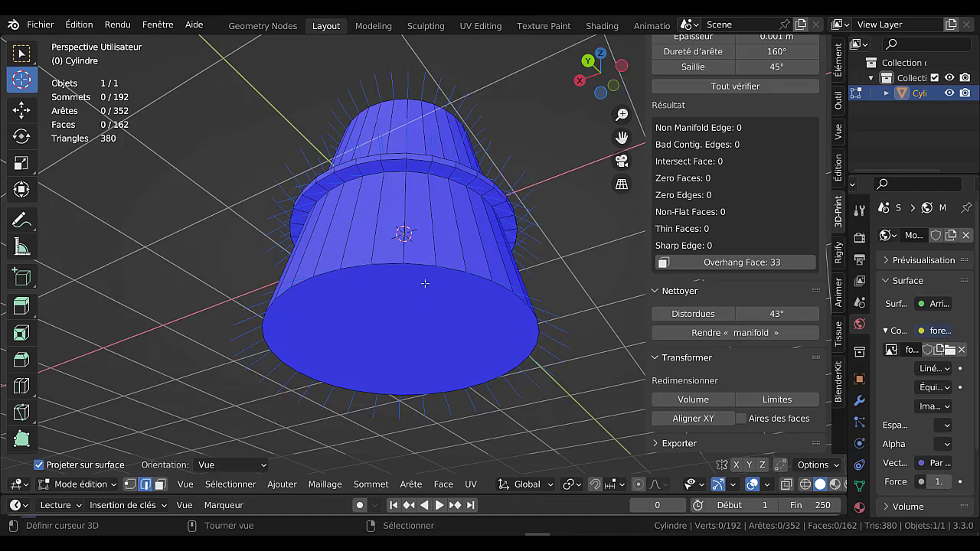
middle_click_drag(600, 257, 593, 227)
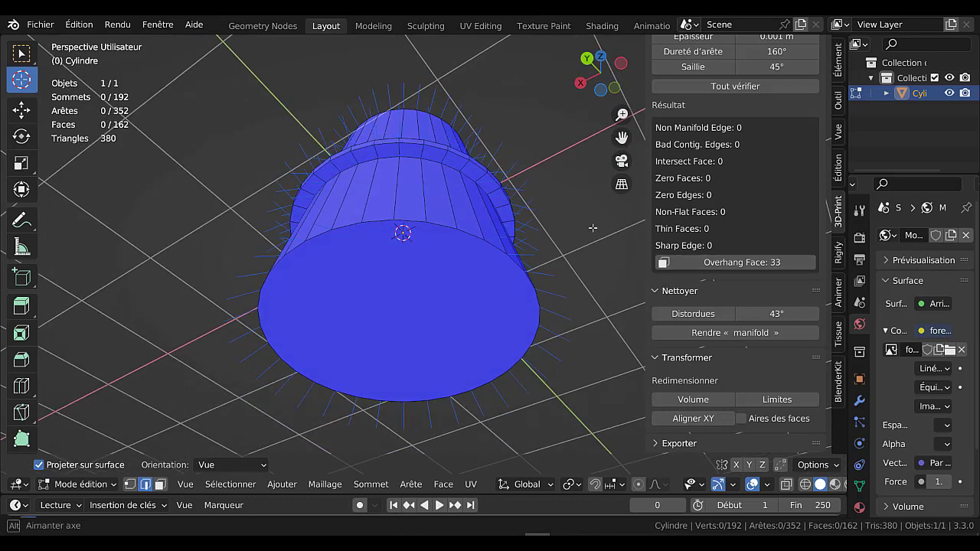
Select the large bottom face of the tapered cylinder in face mode and delete it with the Faces option
key("Tab")
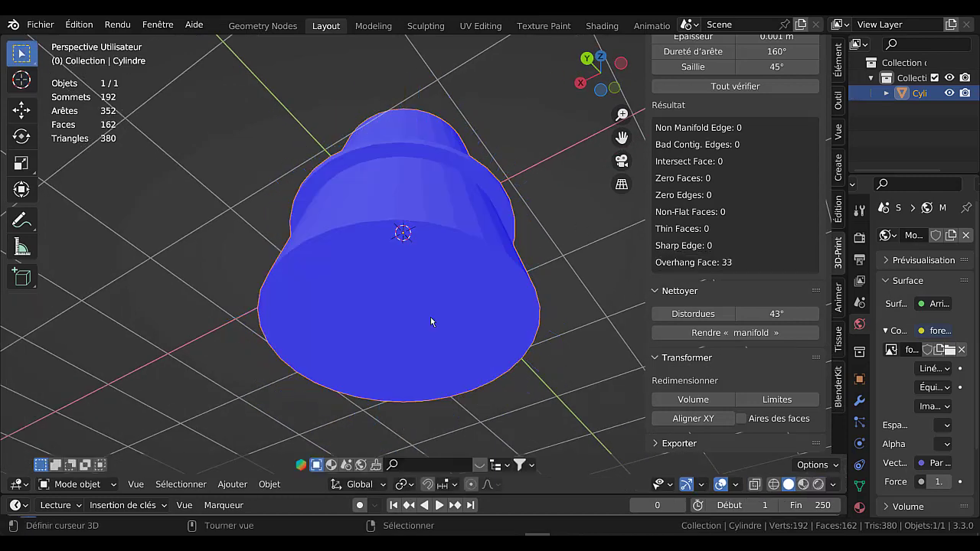
key("Tab")
key("3")
left_click(431, 304)
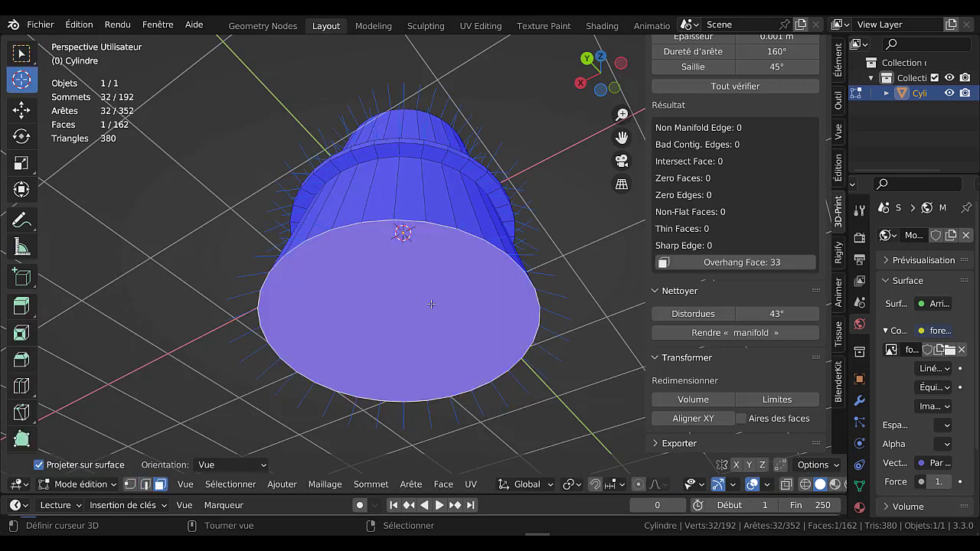
key("x")
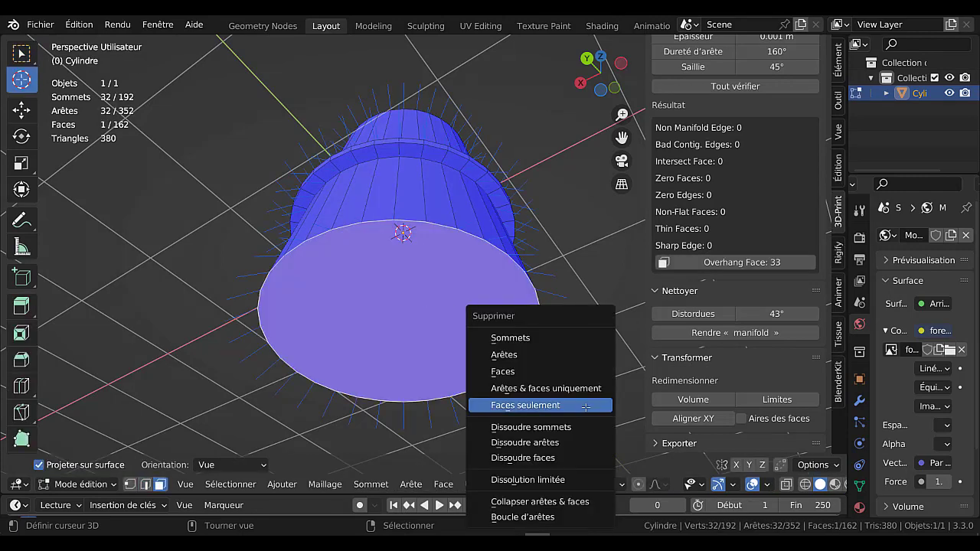
left_click(572, 372)
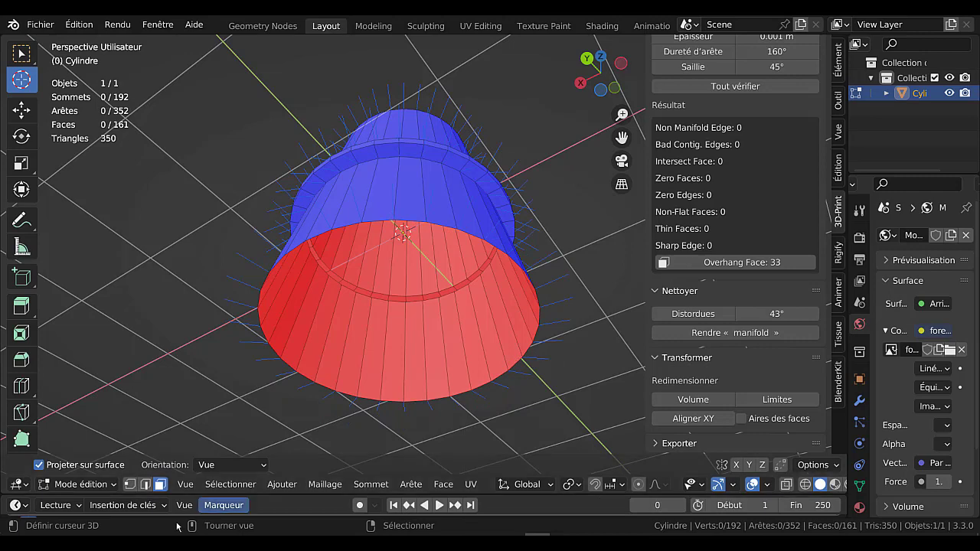
Select the open bottom edge loop and close it by extruding it with a scale of 0
left_click(145, 484)
middle_click_drag(433, 313, 437, 285)
left_click(436, 284, "alt")
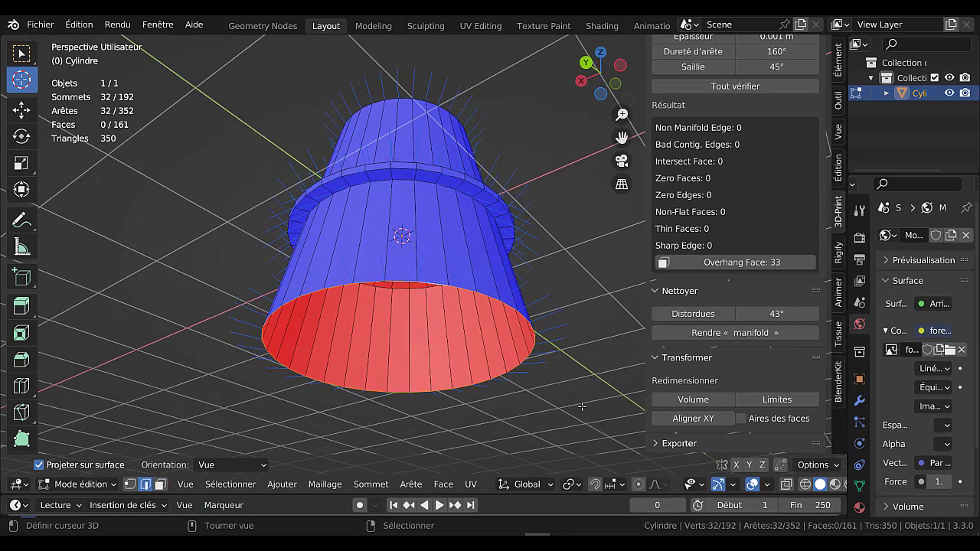
key("e")
key("s")
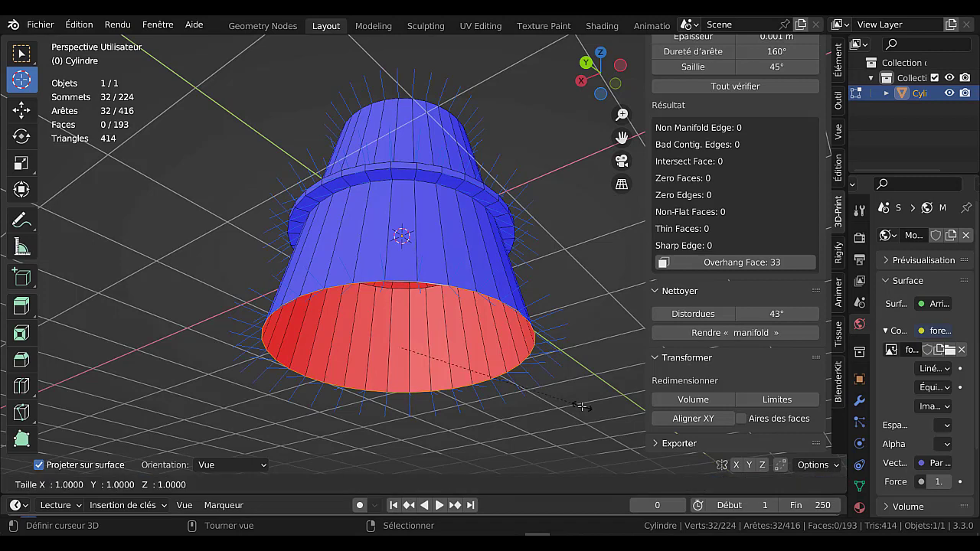
key("0")
key("Return")
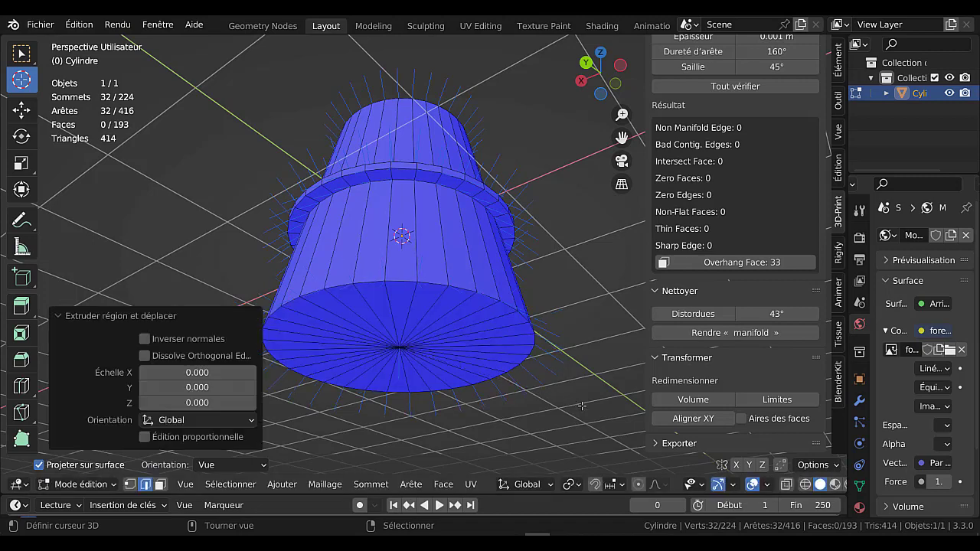
Select the whole mesh and merge its duplicate vertices by distance, using 0.0001 m
key("a")
key("m")
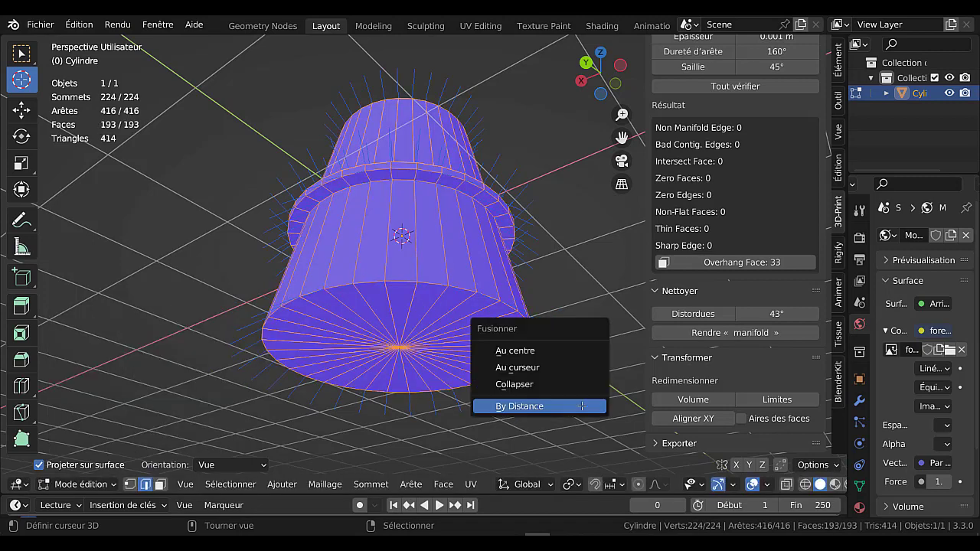
left_click(583, 411)
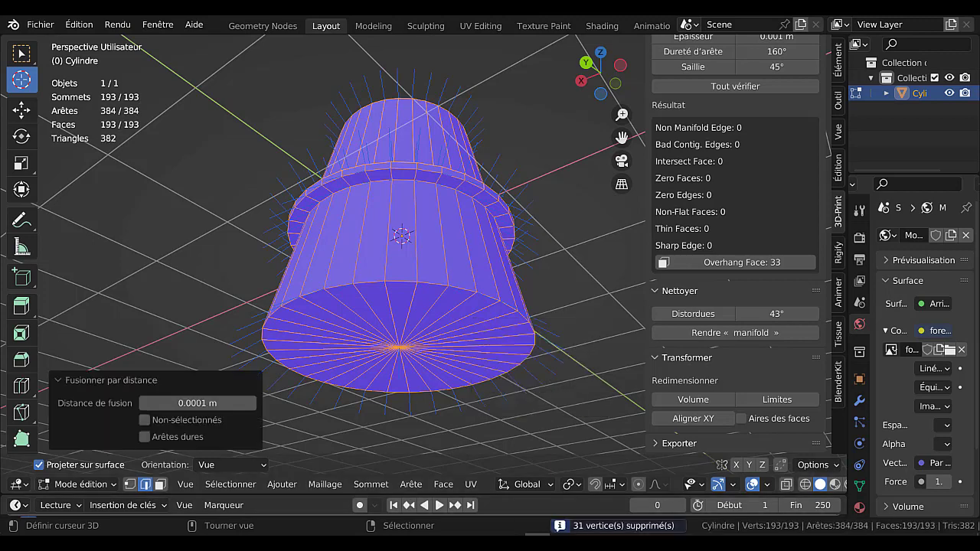
Return to Object mode, look over the ringed model from below and above, and delete it
key("Tab")
middle_click_drag(530, 291, 529, 331)
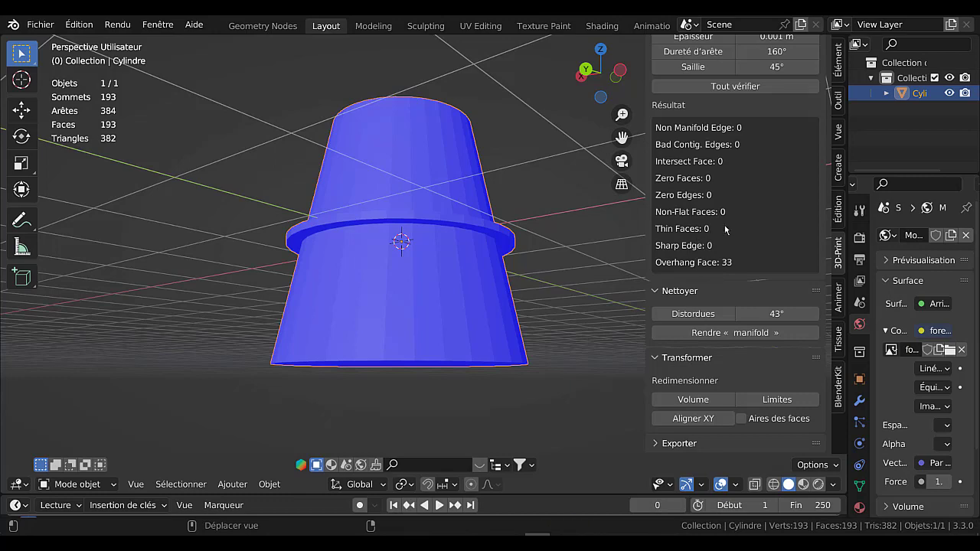
middle_click_drag(554, 218, 499, 301)
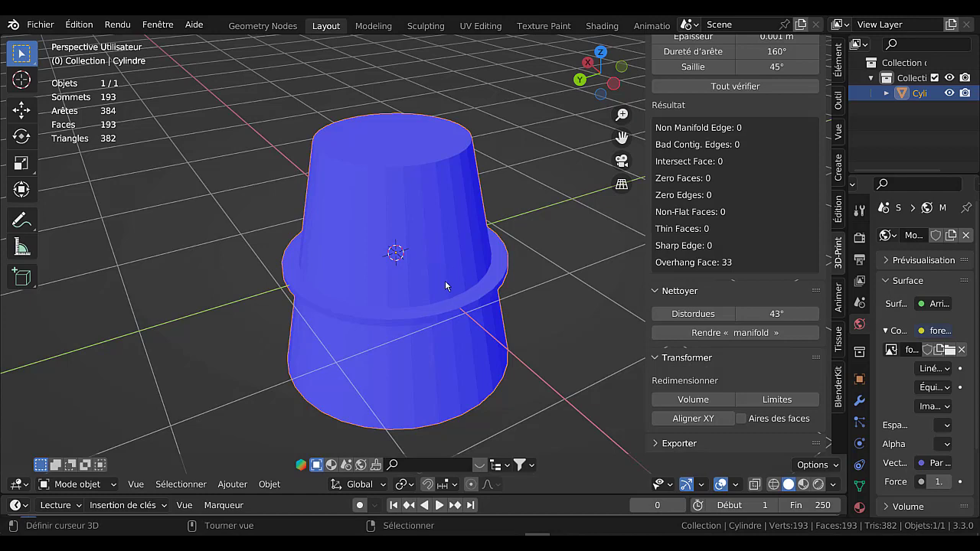
middle_click_drag(441, 270, 435, 259)
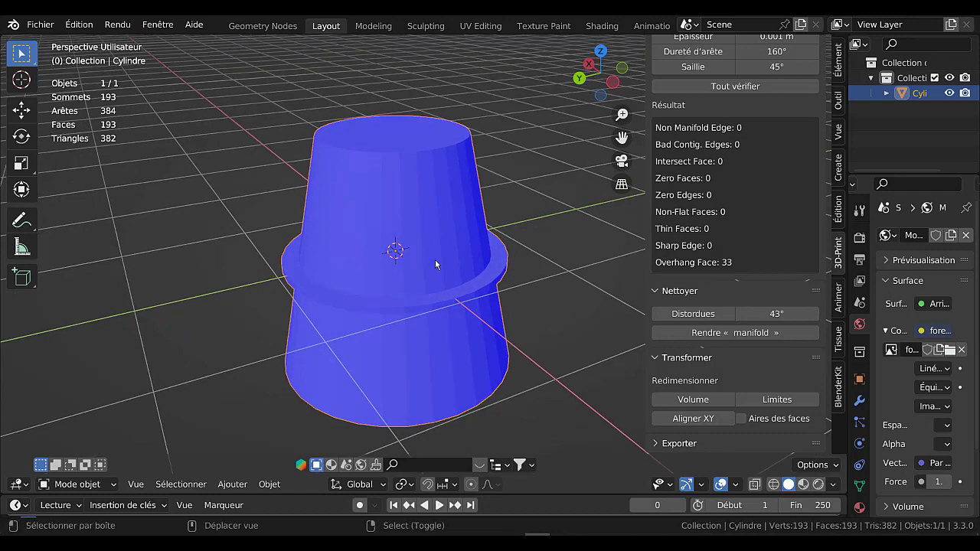
key("x")
left_click(436, 261)
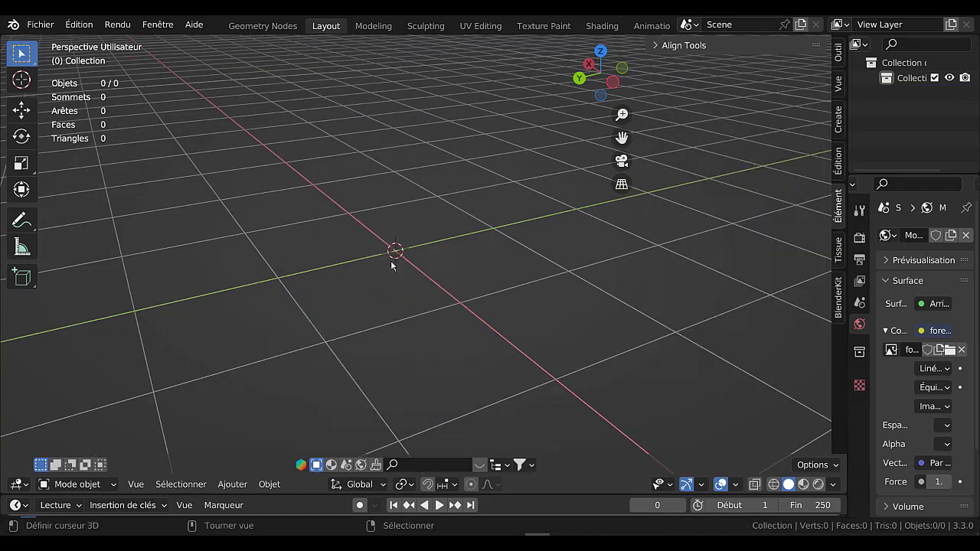
Add a new cylinder mesh to the empty scene and enter Edit mode on it
left_click(232, 484)
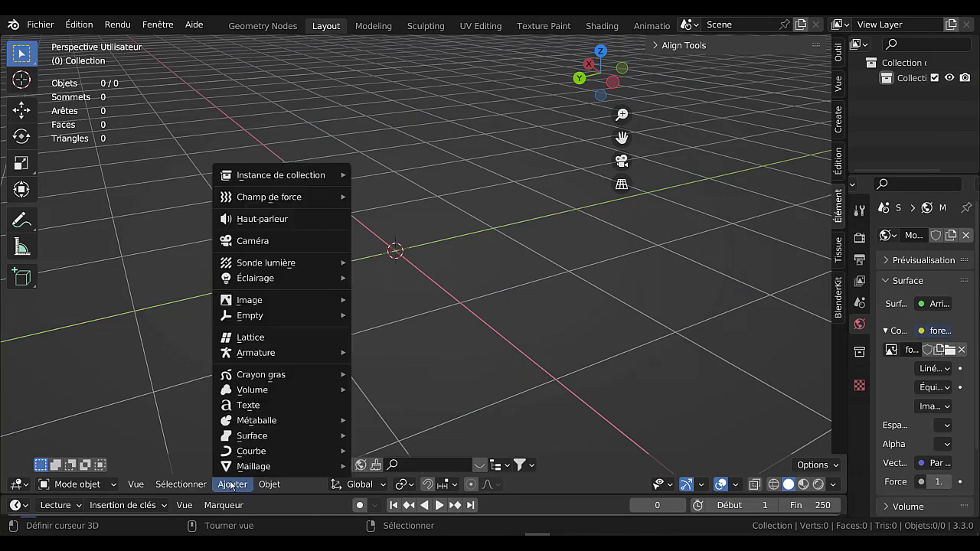
mouse_move(253, 466)
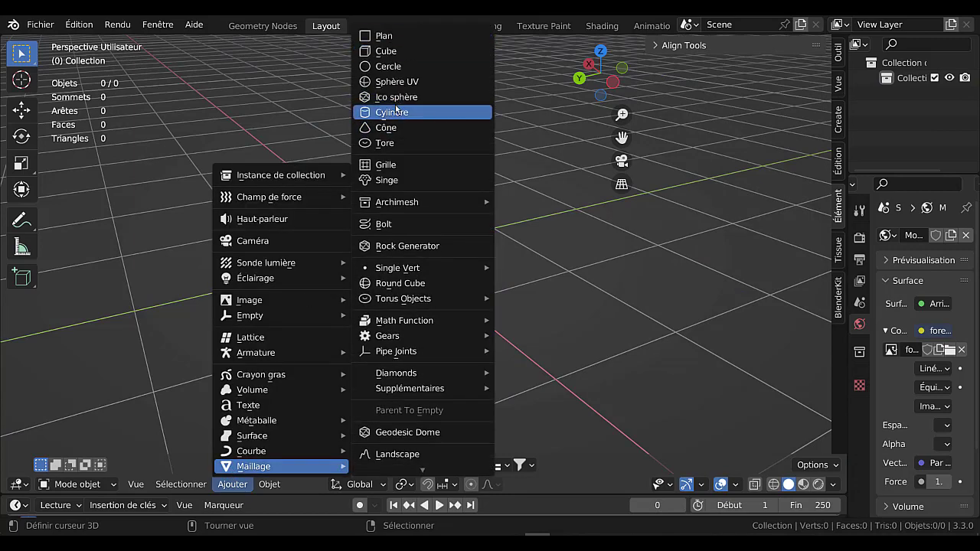
left_click(396, 111)
key("Tab")
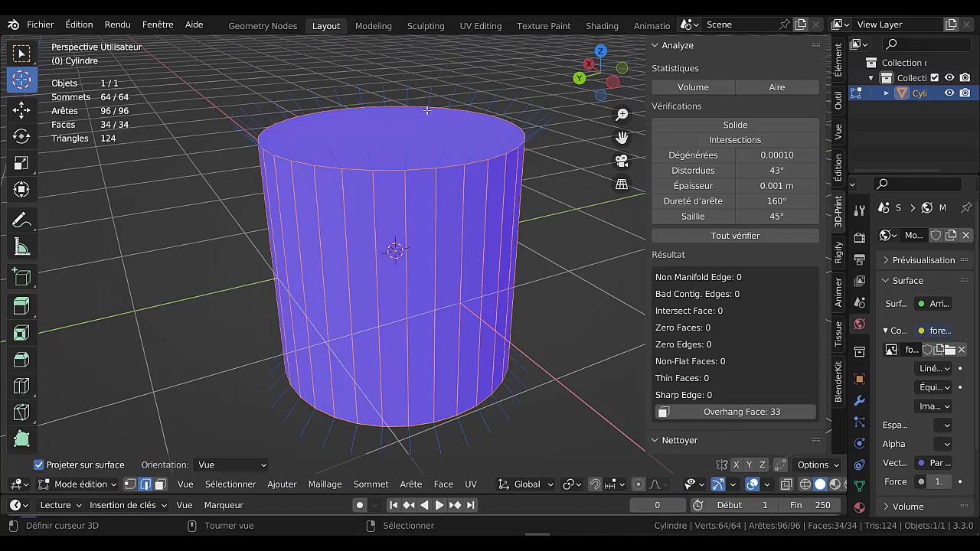
Select the cylinder's top face, scale it down to about 0.545, and return to Object mode
right_click(412, 123)
key("3")
right_click(414, 142)
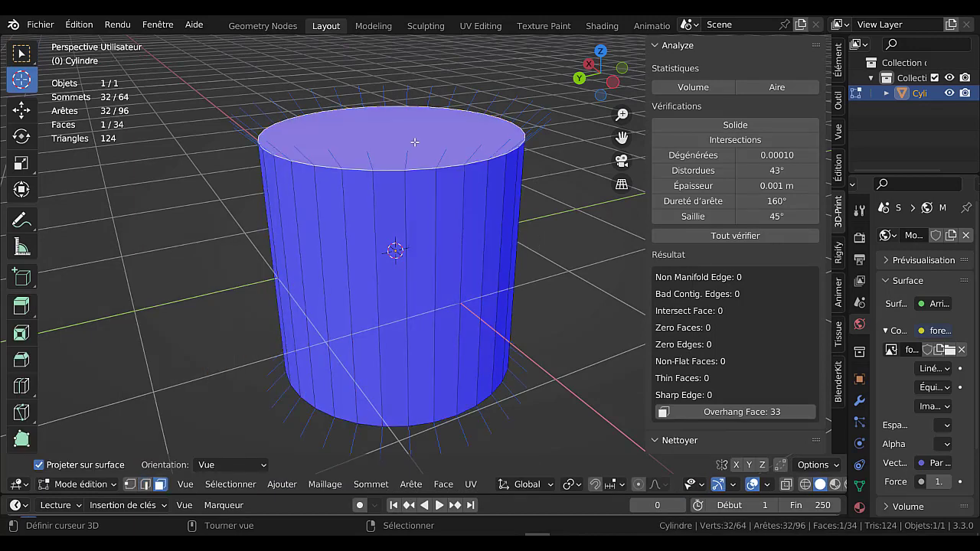
key("s")
left_click(466, 214)
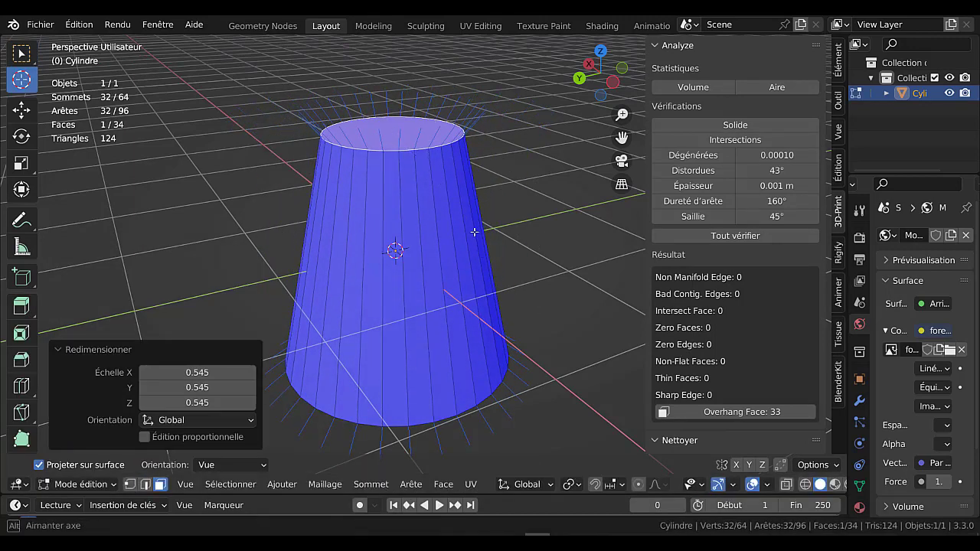
key("Tab")
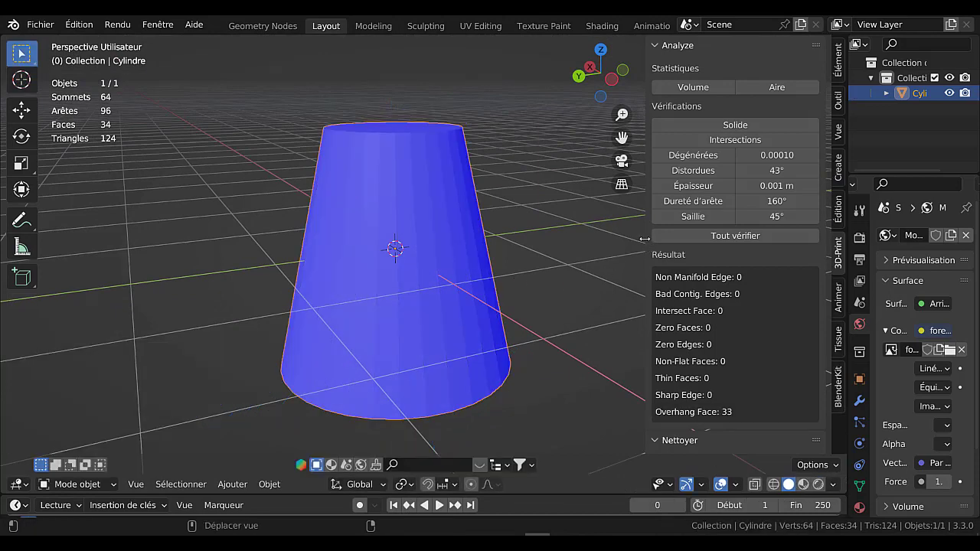
Add a 32-vertex circle mesh with a 1 m radius at the centre of the tapered cylinder
left_click_drag(645, 239, 746, 239)
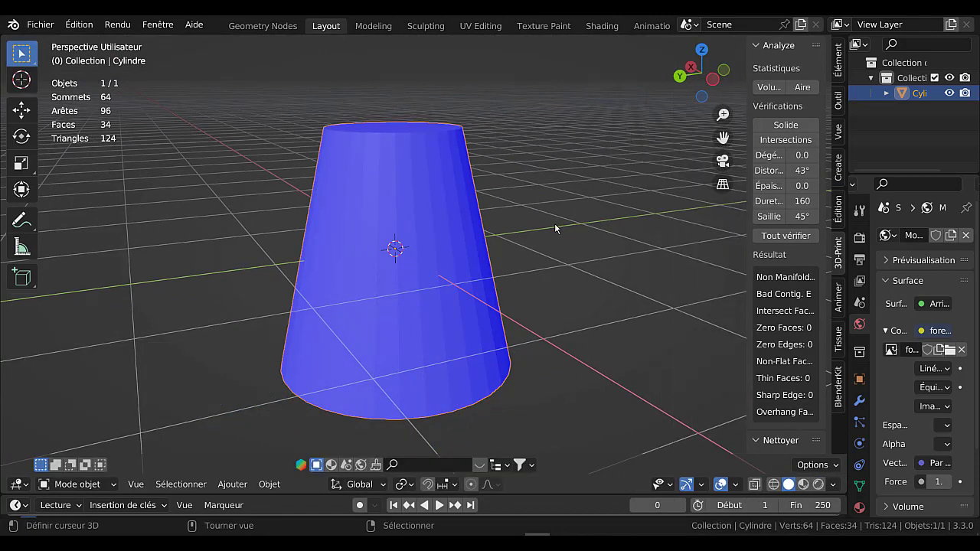
left_click(232, 484)
mouse_move(253, 466)
scroll(364, 77, "up", 1)
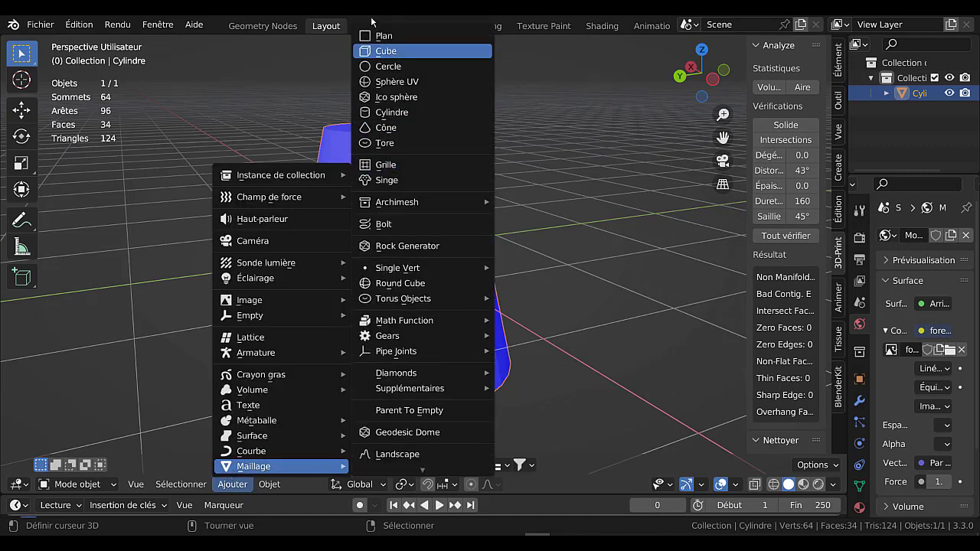
left_click(380, 67)
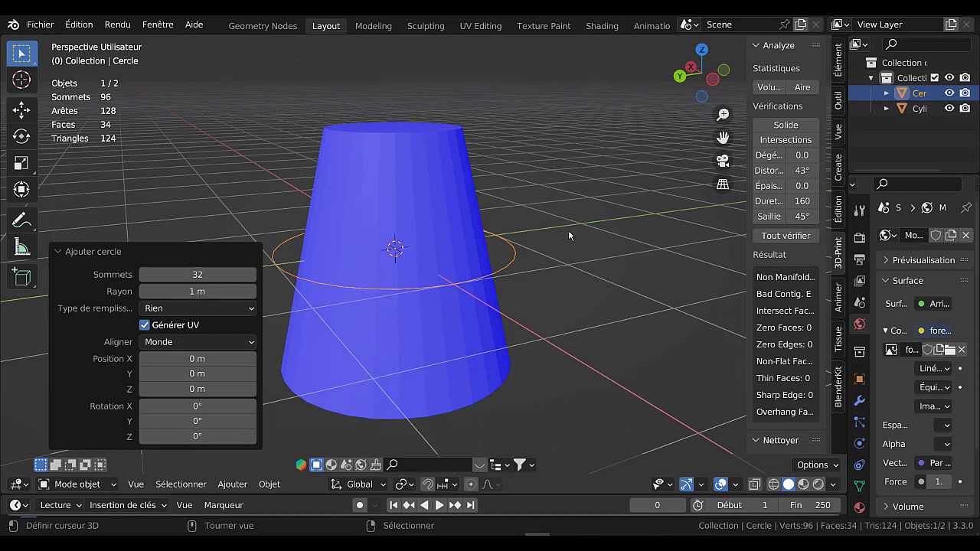
key("s")
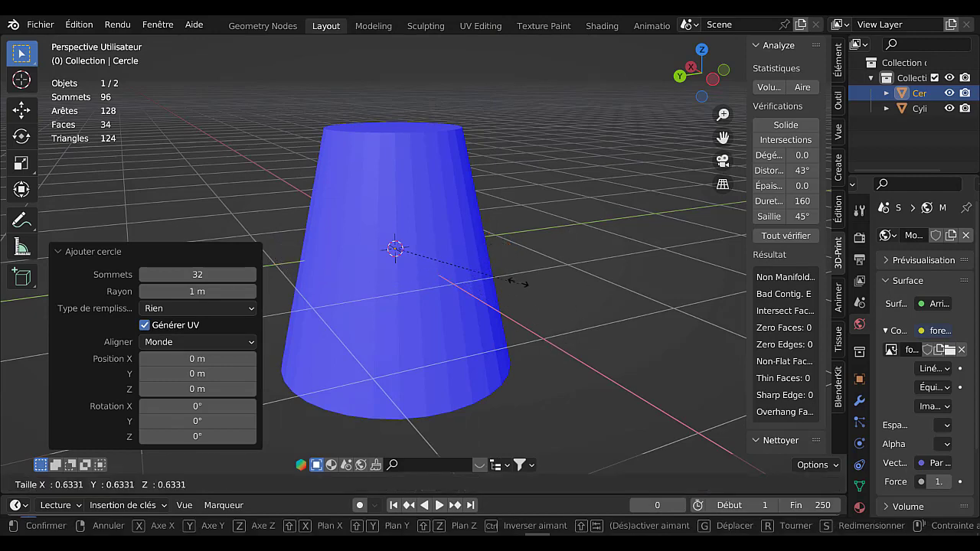
right_click(568, 293)
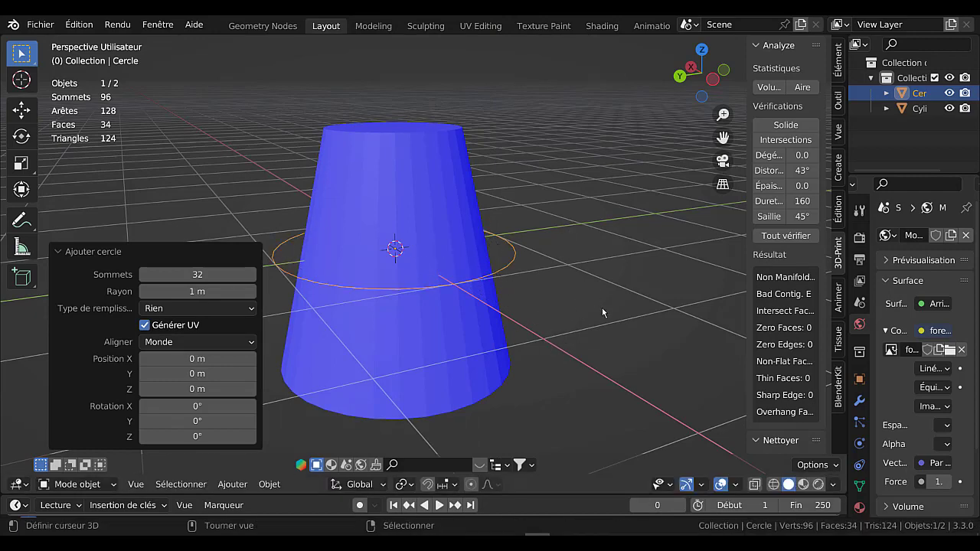
Move the circle up along the Z axis by about 0.427 m, working in front view
key("KP_1")
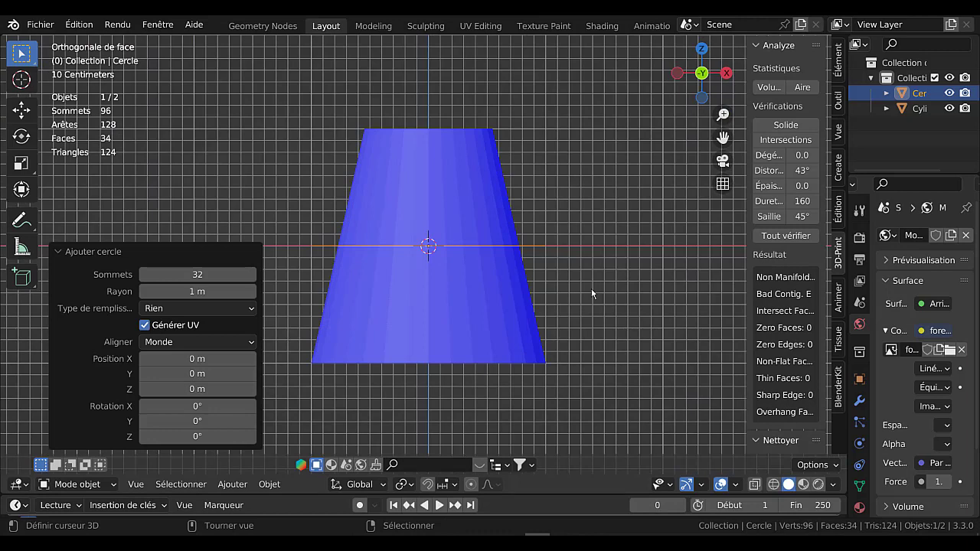
key("g")
key("z")
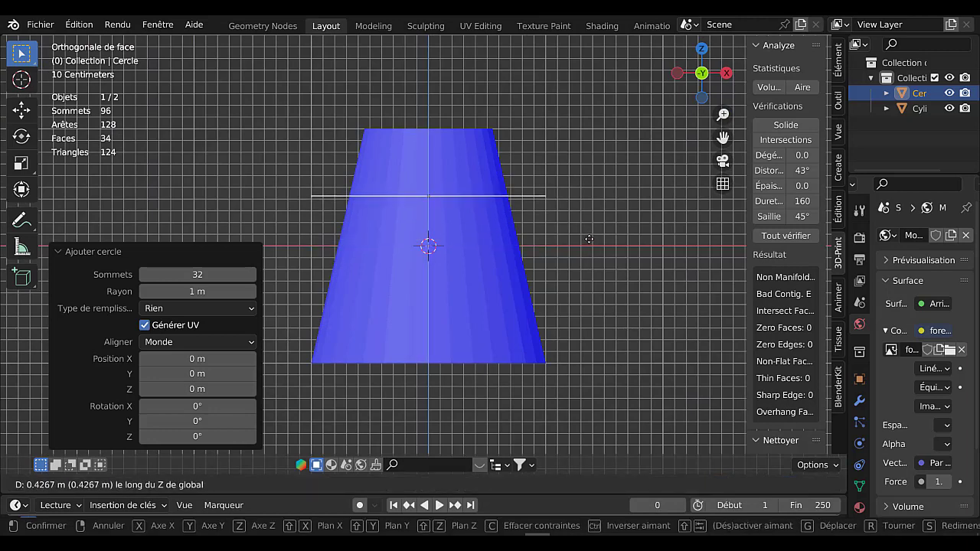
left_click(590, 238)
middle_click_drag(603, 228, 598, 288)
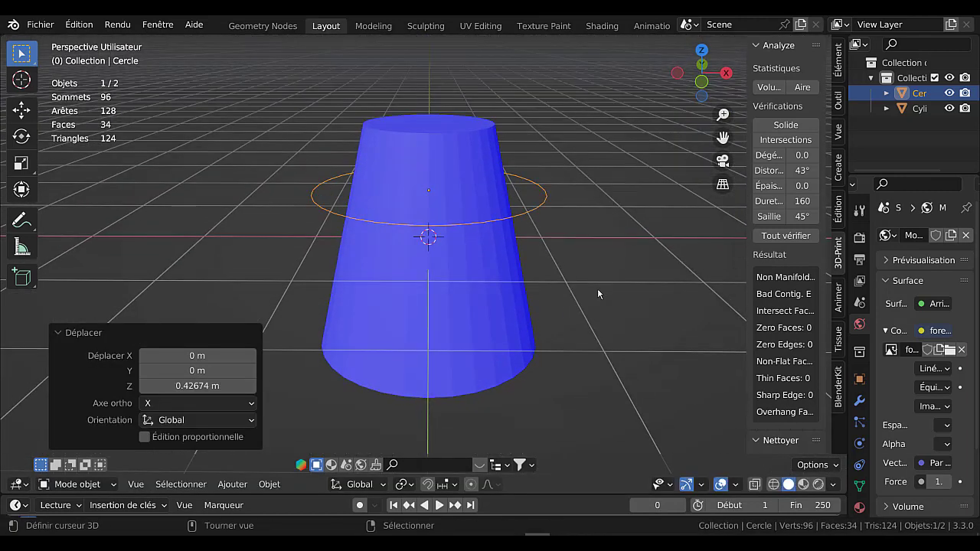
Scale the circle down to about 0.645 so that it lies inside the tapered cylinder
key("s")
left_click(559, 277)
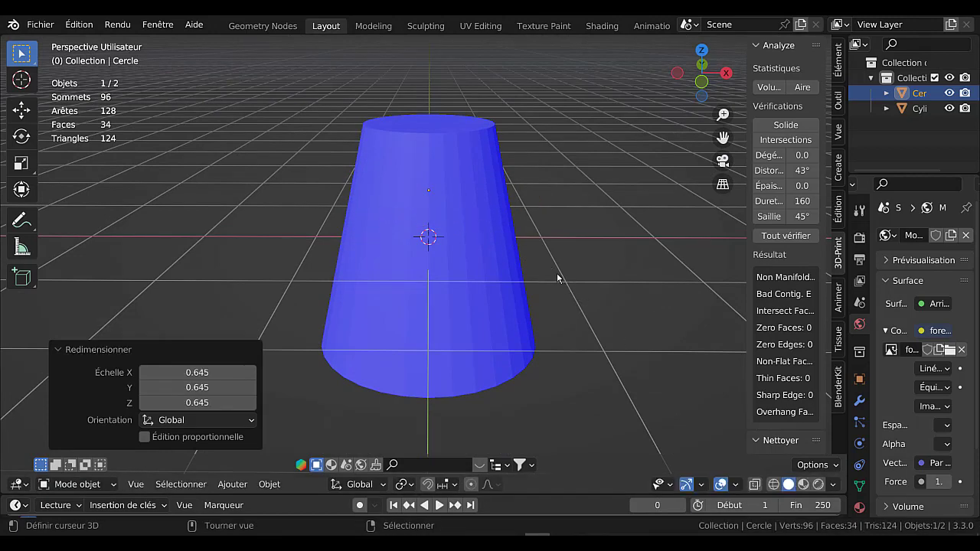
key("Tab")
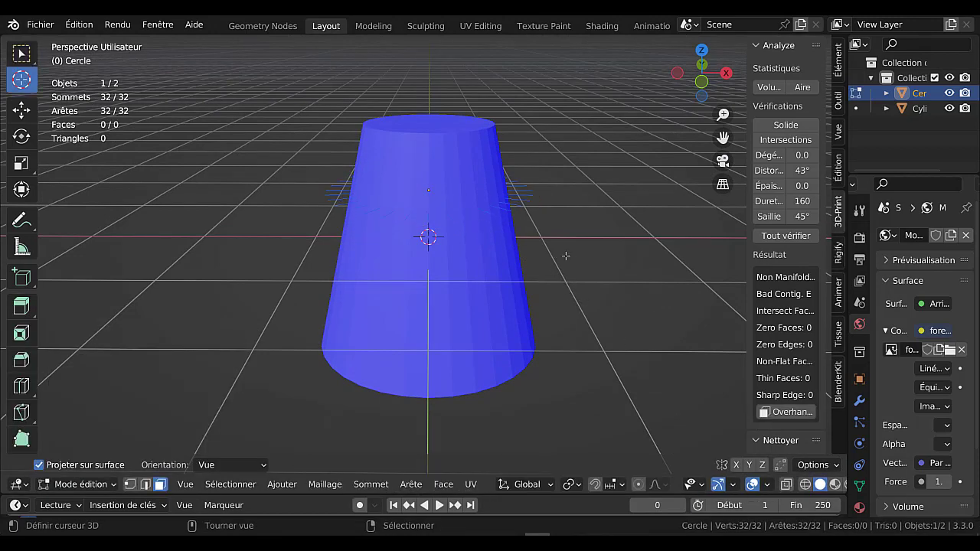
key("Tab")
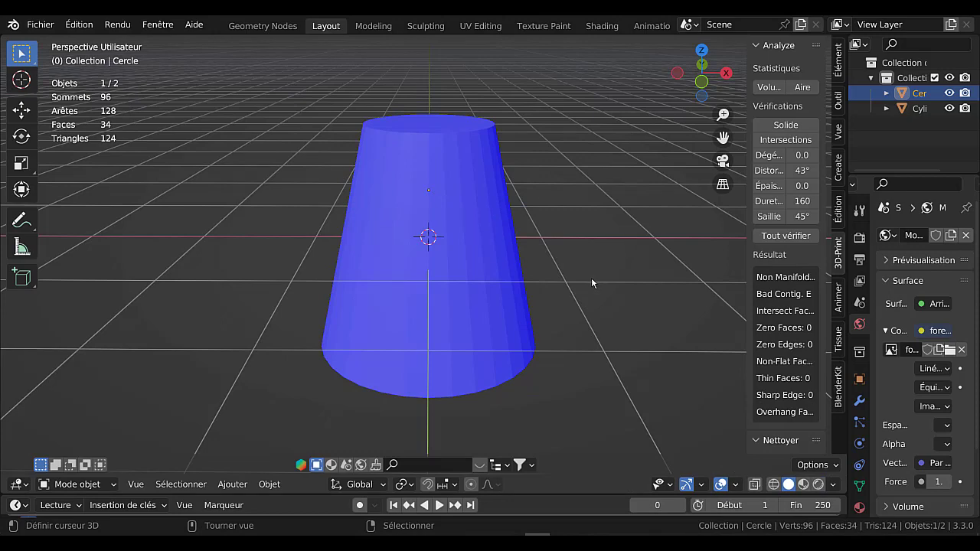
Apply the circle's location, rotation and scale, and enter Edit mode on it
key("ctrl+a")
left_click(592, 283)
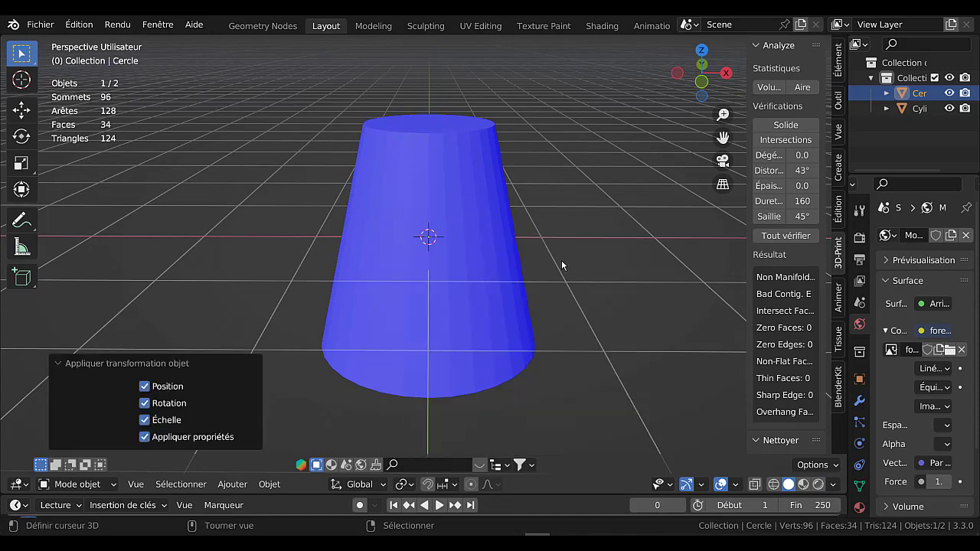
key("Tab")
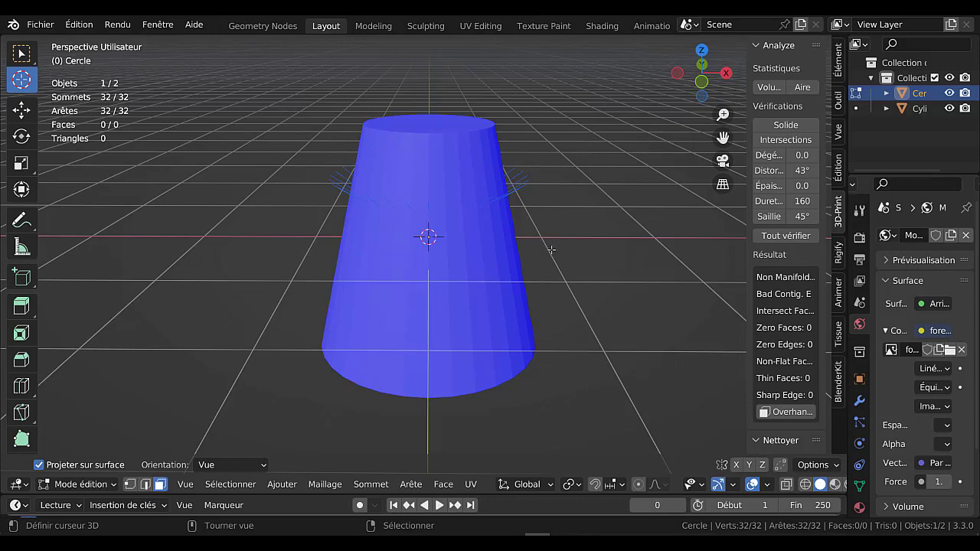
key("e")
key("s")
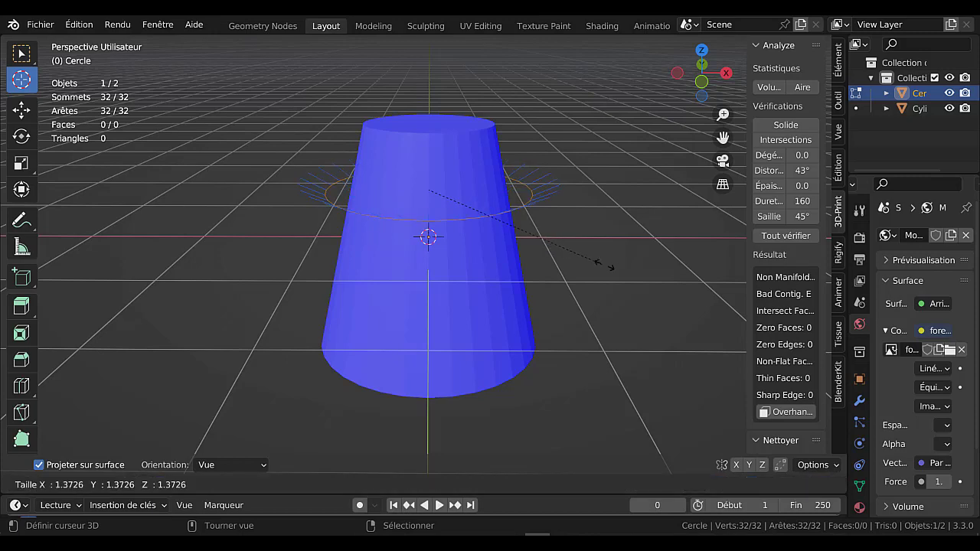
right_click(642, 271)
scroll(603, 255, "up", 1)
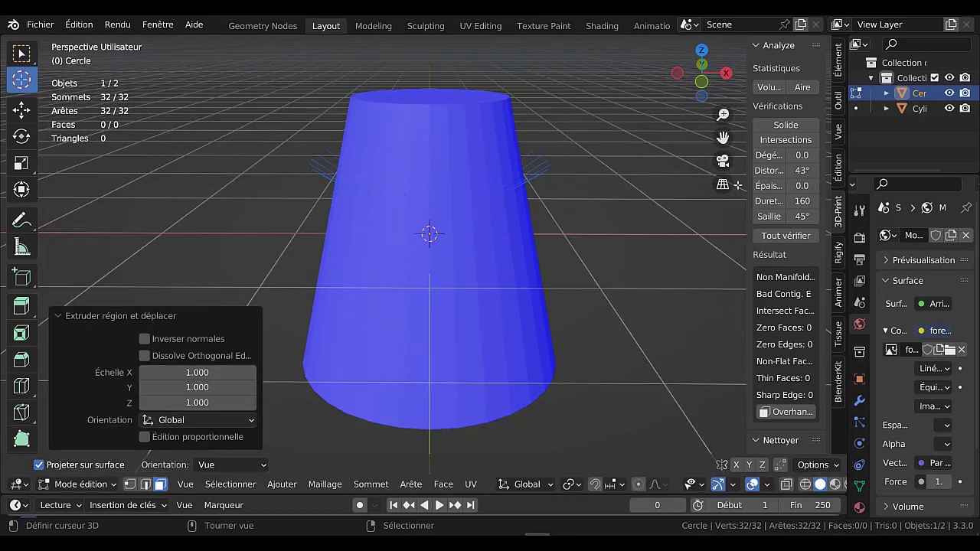
Switch to vertex selection and extrude the circle outward with a scale of about 1.317 to form a flat ring
key("1")
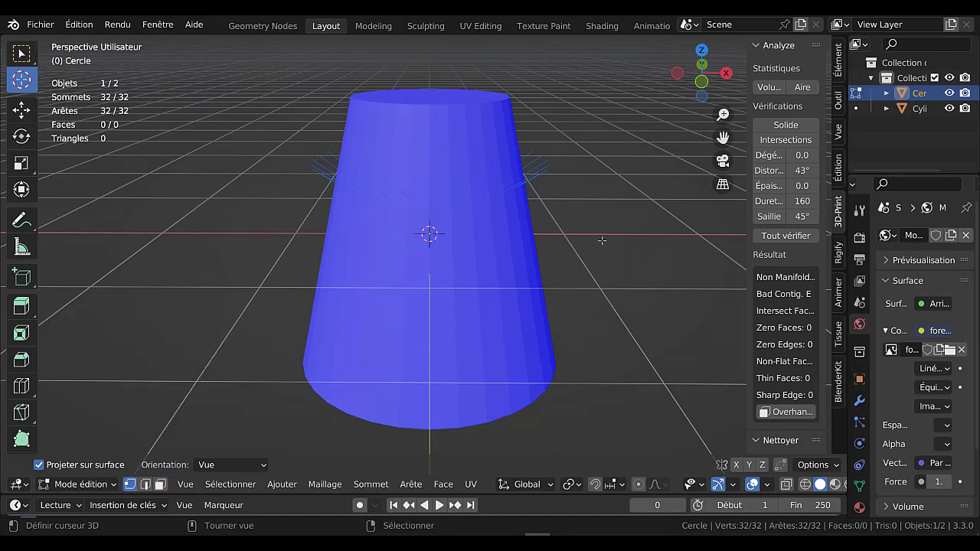
key("e")
key("s")
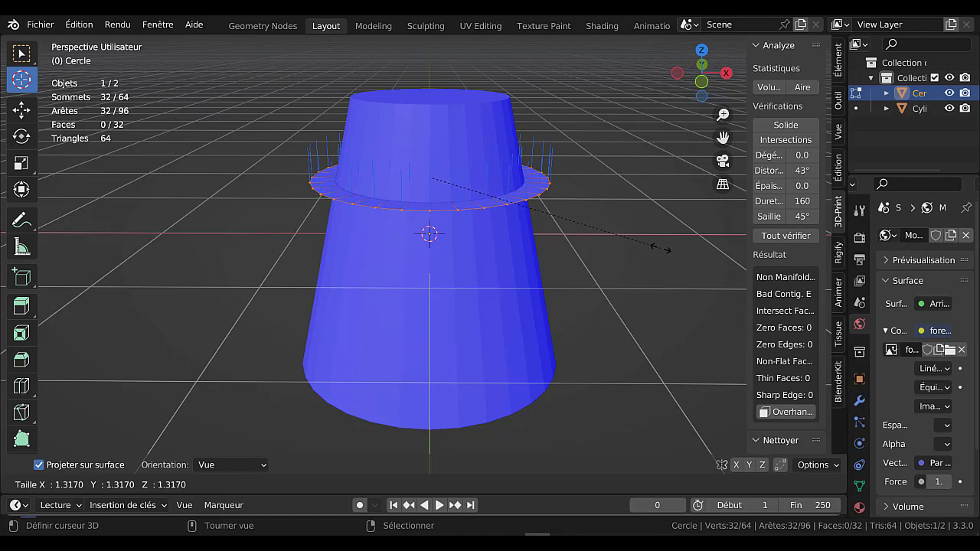
left_click(658, 248)
middle_click_drag(610, 220, 604, 213)
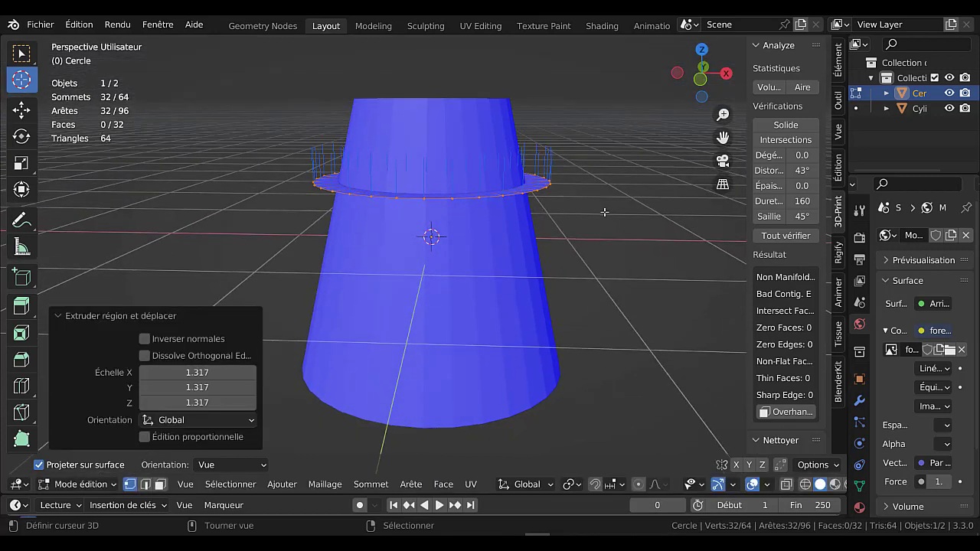
Extrude the ring's outer edge loop down along Z by about 0.087 m
key("e")
key("z")
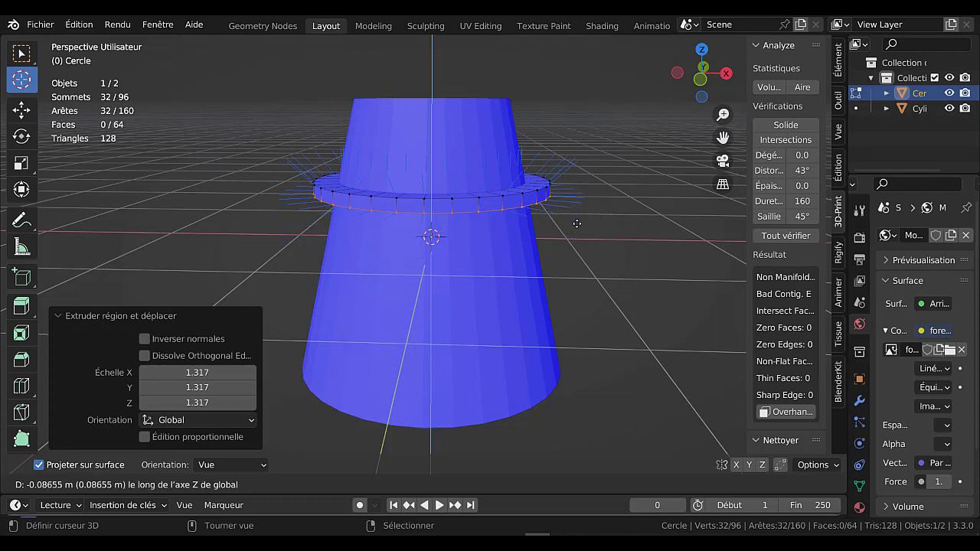
left_click(576, 224)
middle_click_drag(589, 234, 600, 241)
Extrude the ring's lower edge loop inward with a scale of about 0.711 and return to Object mode
key("e")
key("s")
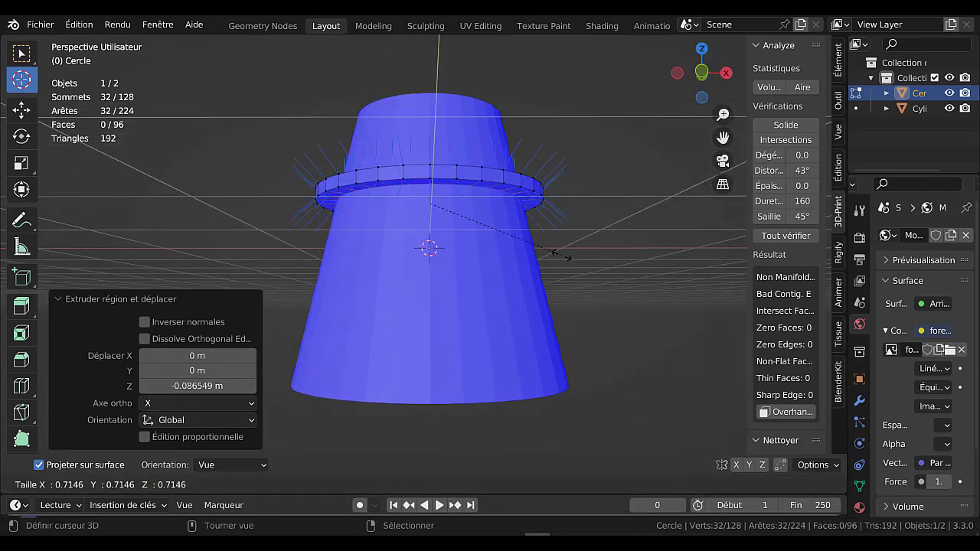
left_click(496, 250)
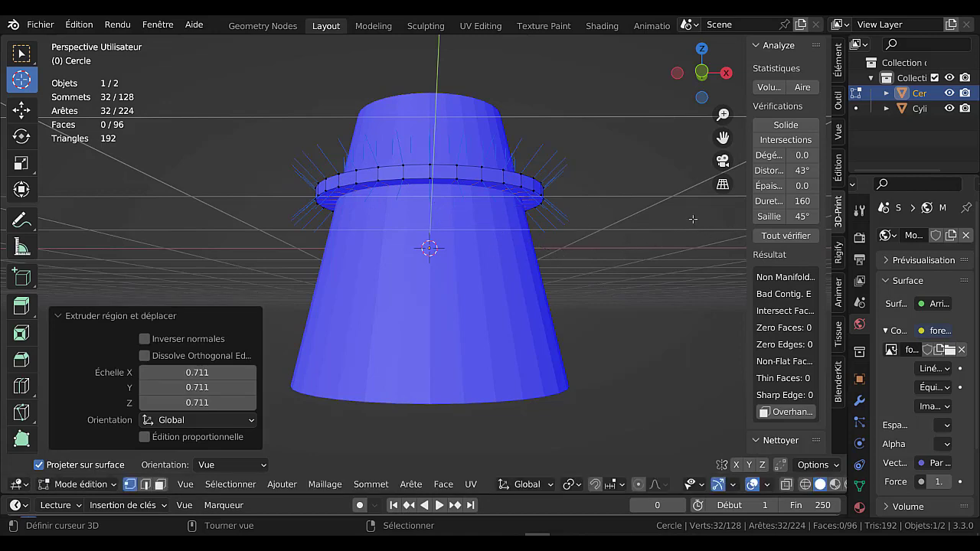
middle_click_drag(693, 219, 680, 257)
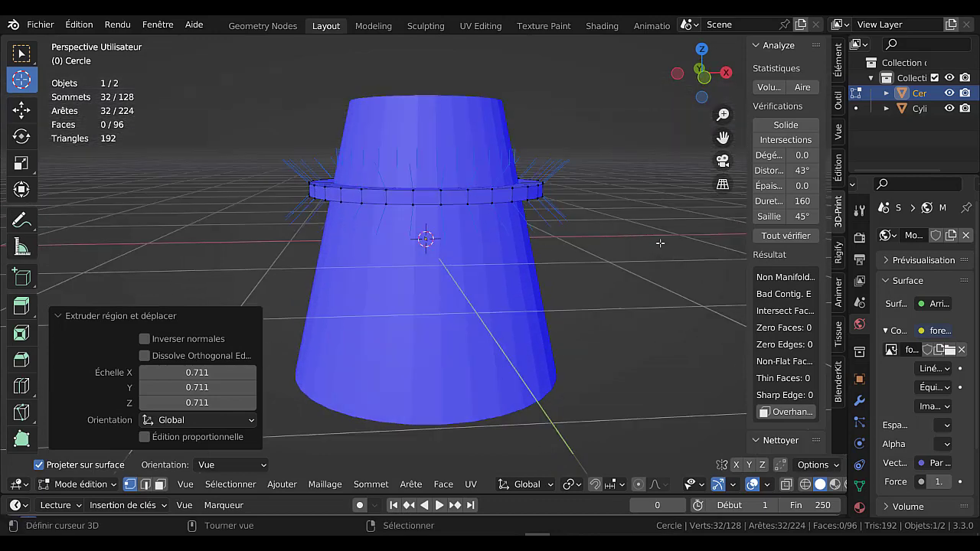
key("Tab")
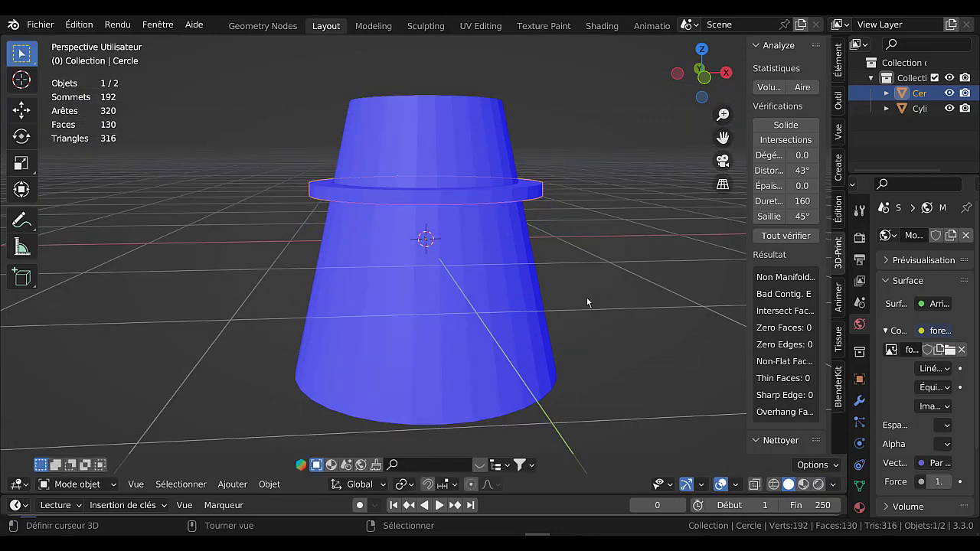
Add the tapered cylinder to the ring selection, combine both with a Boolean union, and enter Edit mode on the result
left_click(501, 275, "shift")
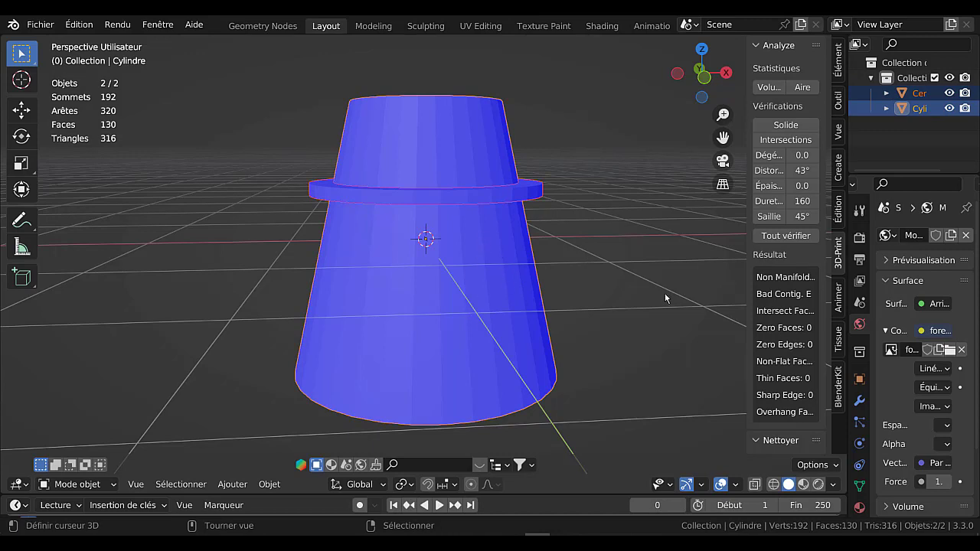
key("ctrl+j")
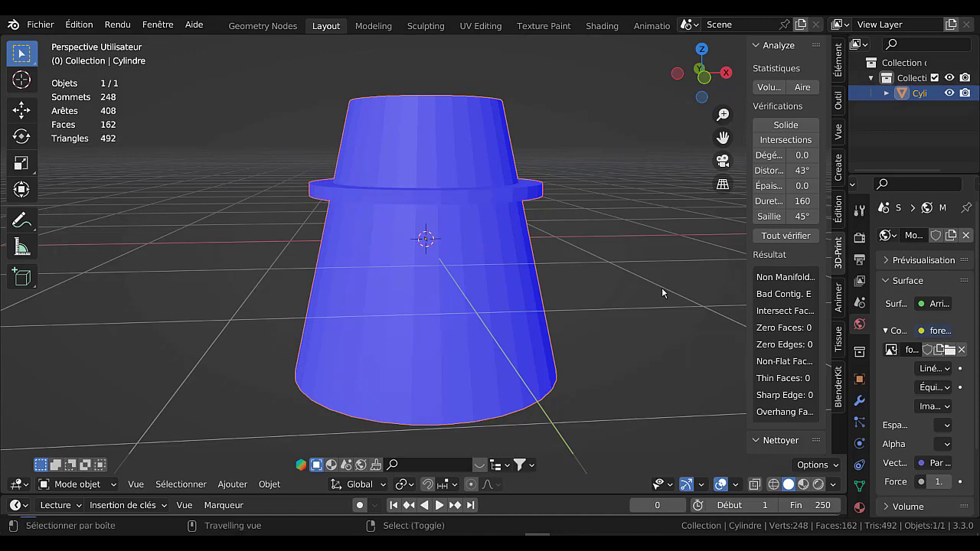
key("Tab")
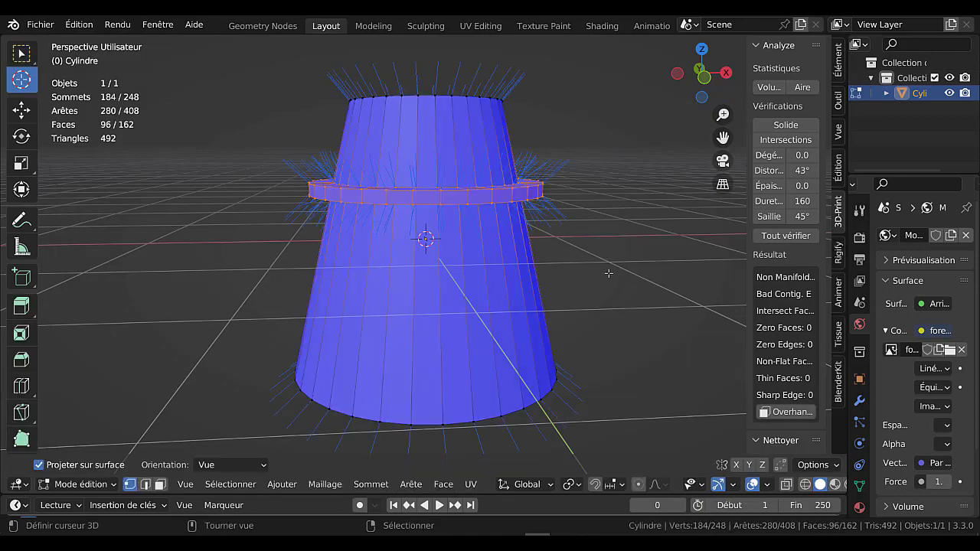
Run all 3D-print checks on the combined mesh and examine the junction beneath the ring
middle_click_drag(610, 274, 613, 254)
left_click_drag(744, 239, 616, 242)
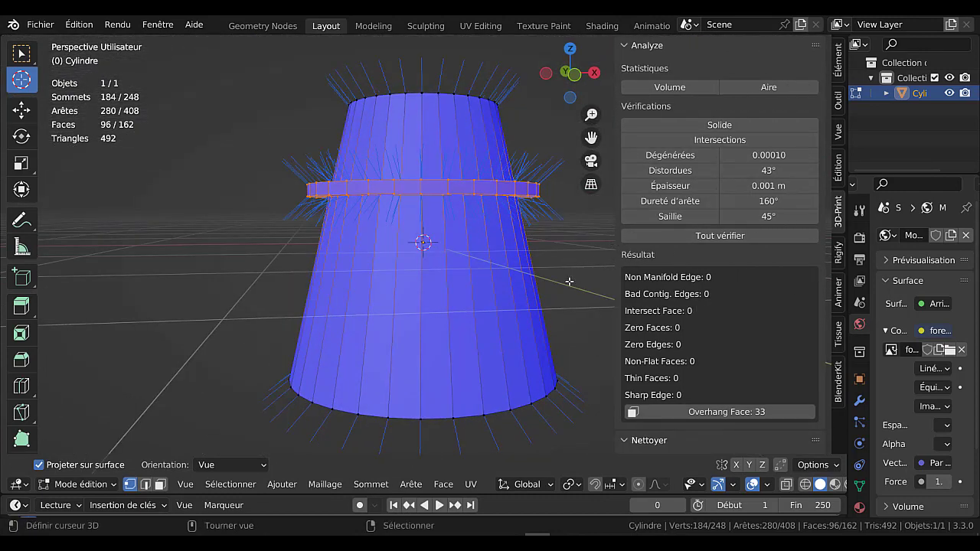
left_click(732, 235)
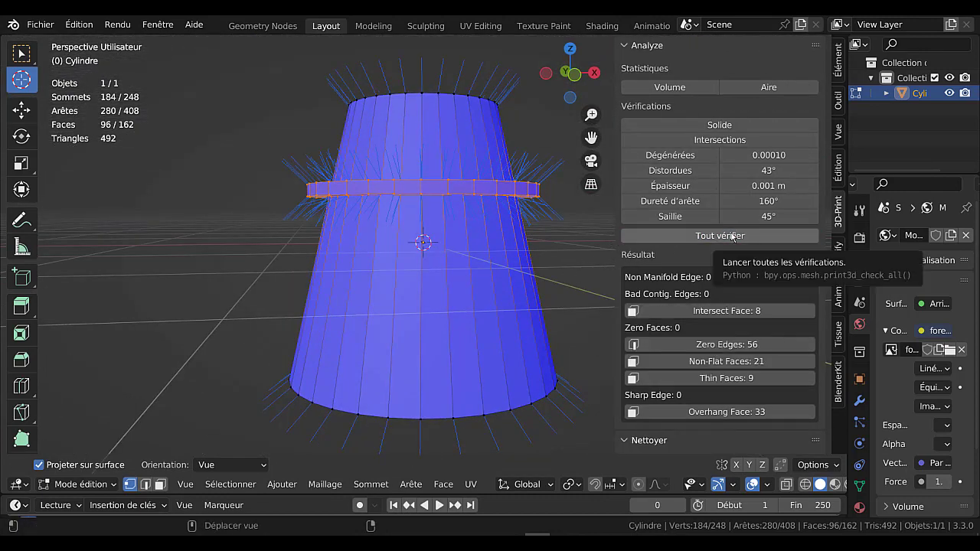
scroll(536, 246, "up", 8)
scroll(532, 245, "down", 4)
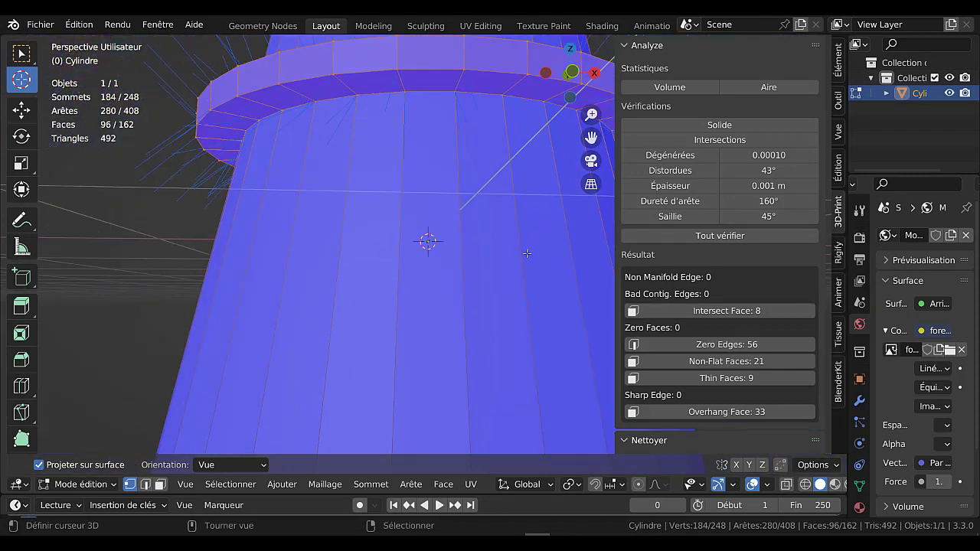
Merge all vertices of the combined mesh by distance at 0.0001 m and rerun all 3D-print checks
key("a")
scroll(499, 235, "down", 2)
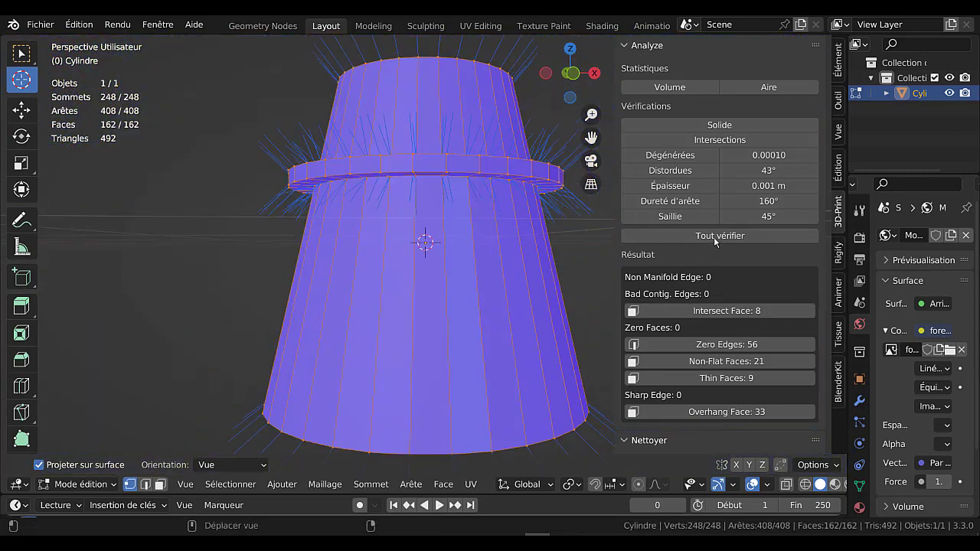
middle_click_drag(532, 308, 474, 272)
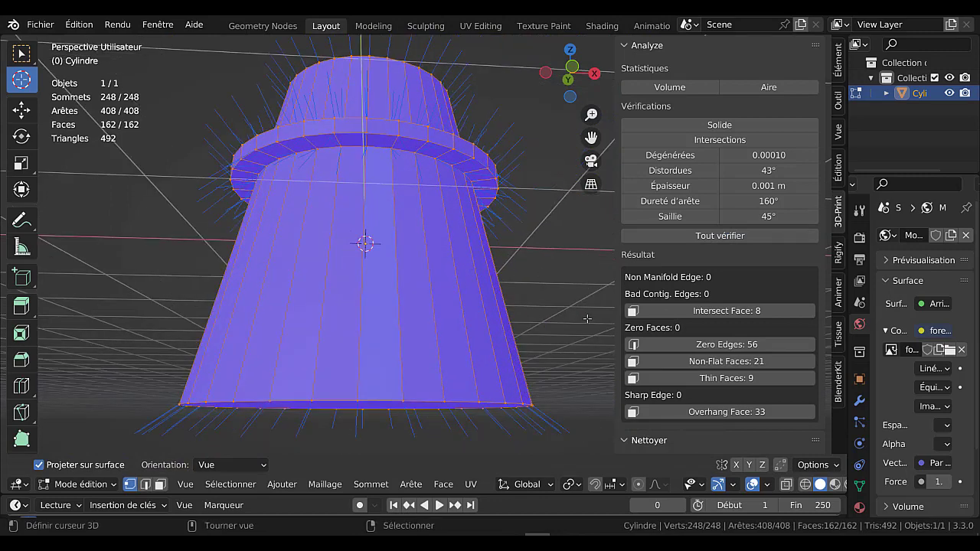
key("m")
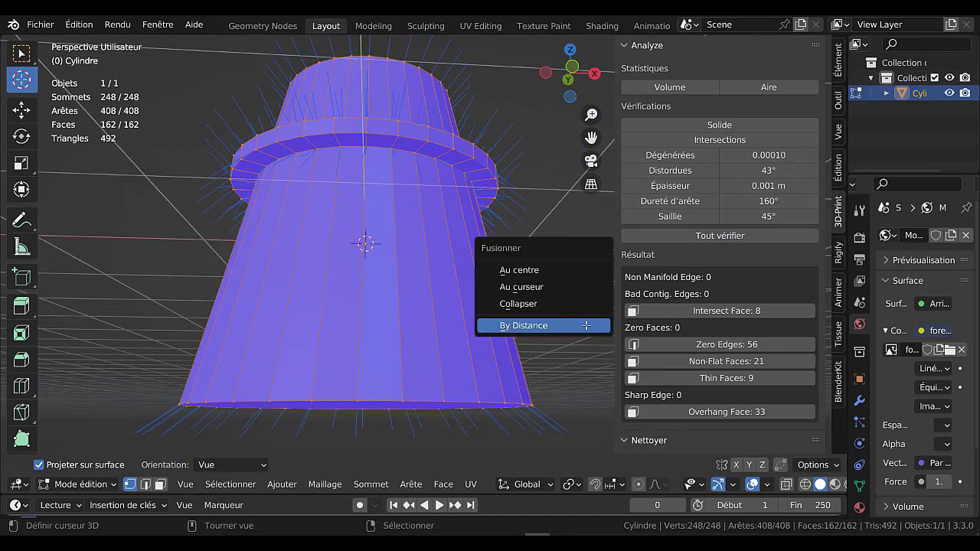
left_click(570, 325)
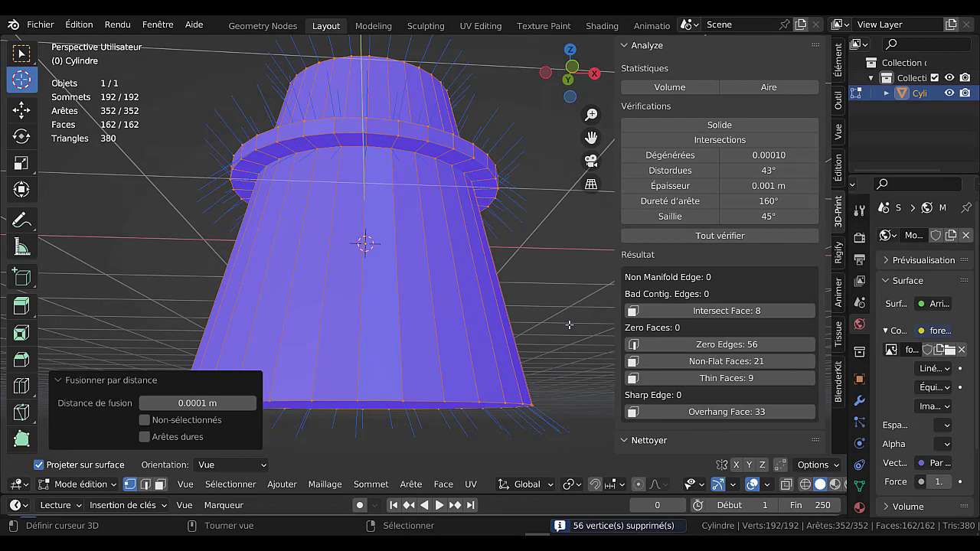
middle_click_drag(560, 234, 689, 260)
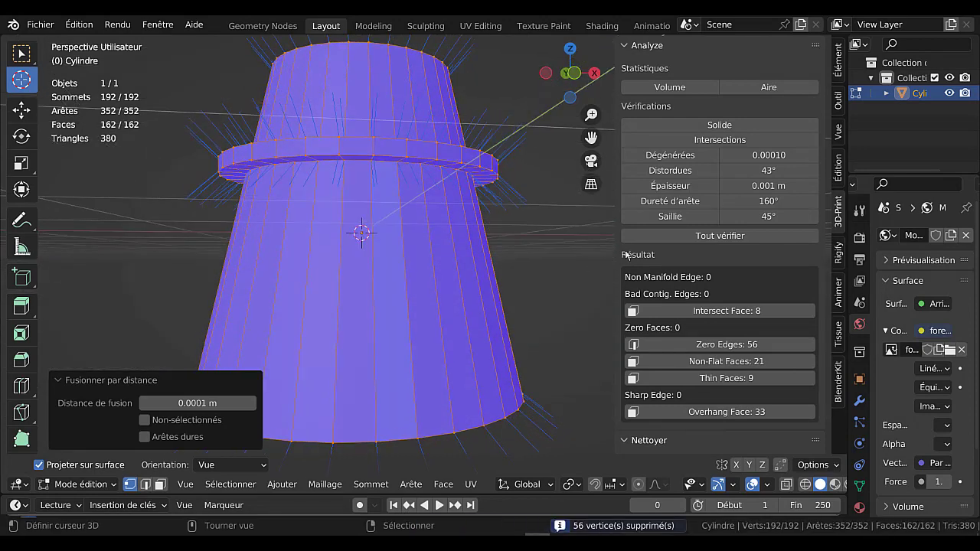
left_click(724, 236)
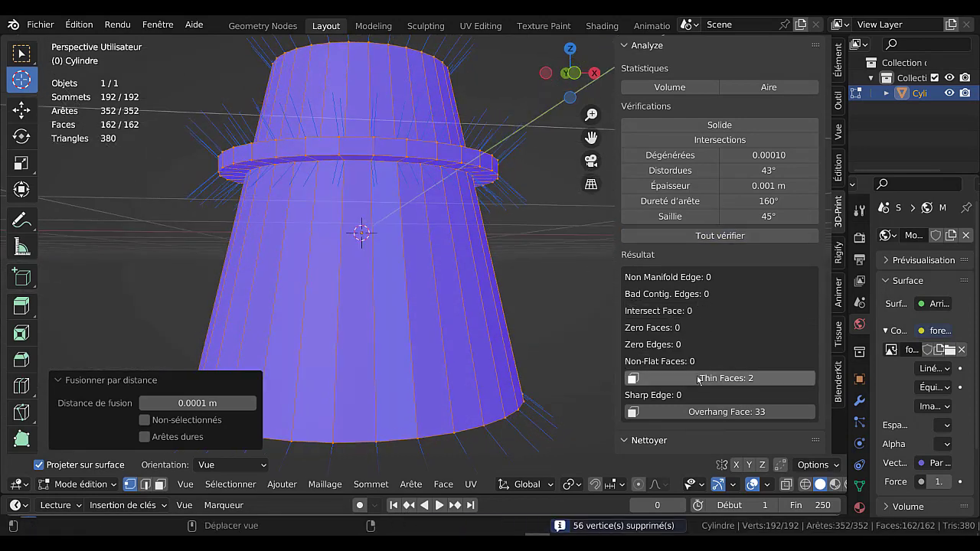
Test the vertices beneath the ring and along the base rim by grabbing individual ones and cancelling each move
scroll(544, 285, "down", 2)
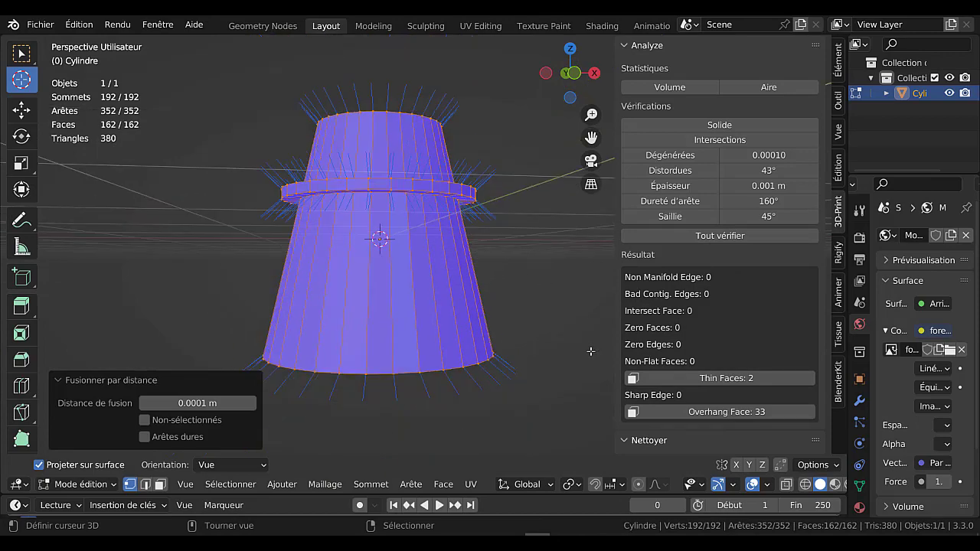
middle_click_drag(567, 342, 433, 133)
scroll(442, 204, "up", 4)
right_click(403, 176)
key("g")
right_click(406, 165)
right_click(428, 131)
key("g")
right_click(423, 142)
right_click(421, 146)
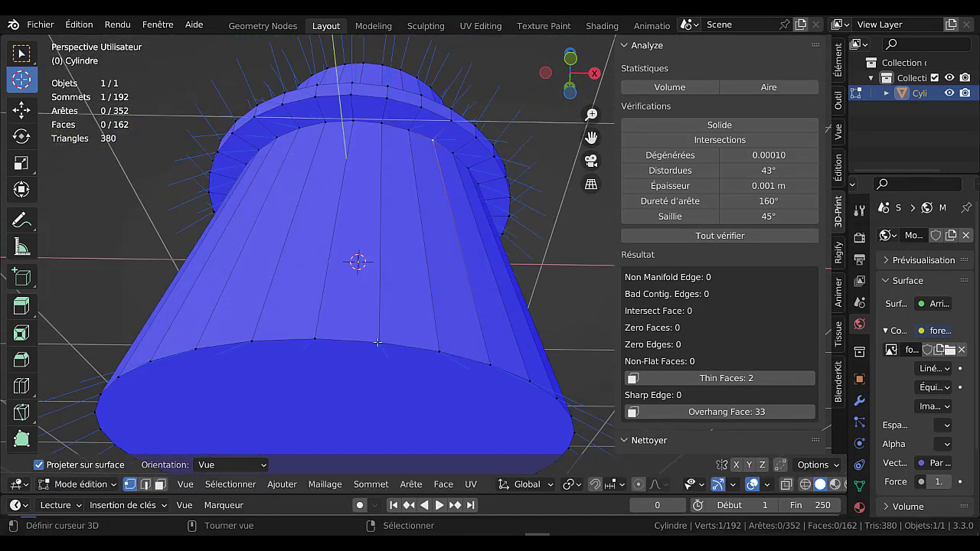
right_click(378, 343)
key("g")
right_click(381, 332)
scroll(381, 331, "down", 4)
middle_click_drag(381, 331, 403, 314)
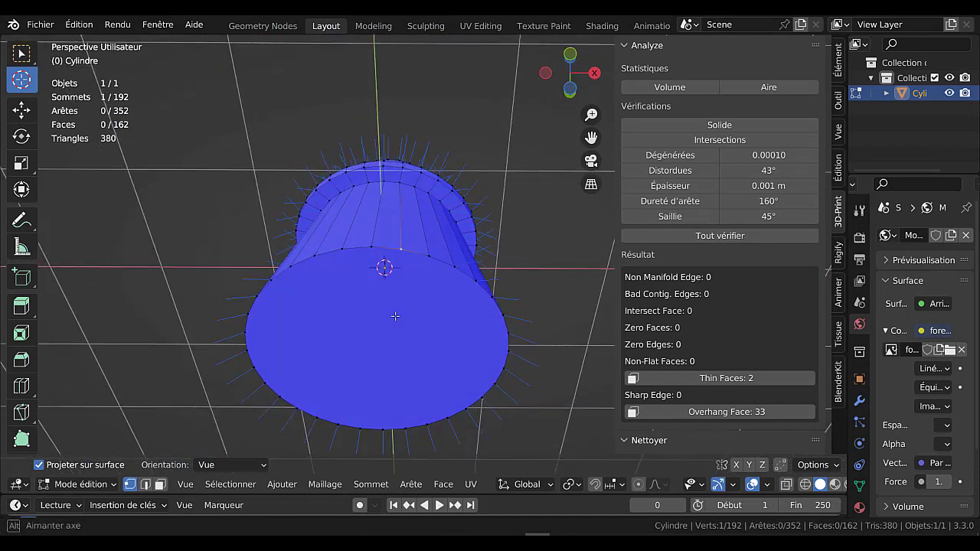
Select the reported thin faces to locate them and delete the large n-gon face closing the base
left_click(719, 378)
middle_click_drag(287, 266, 83, 311)
middle_click_drag(448, 325, 425, 327)
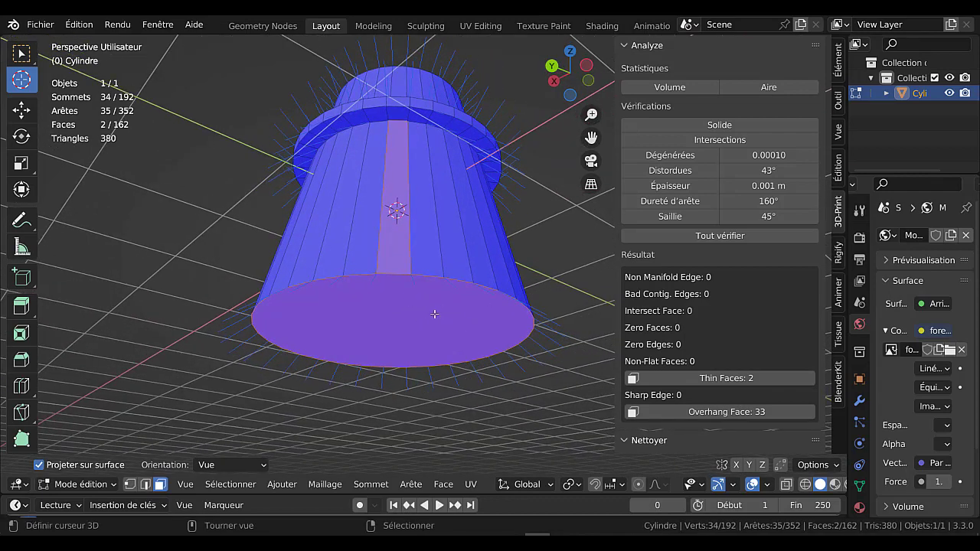
left_click(434, 314)
key("s")
key("Escape")
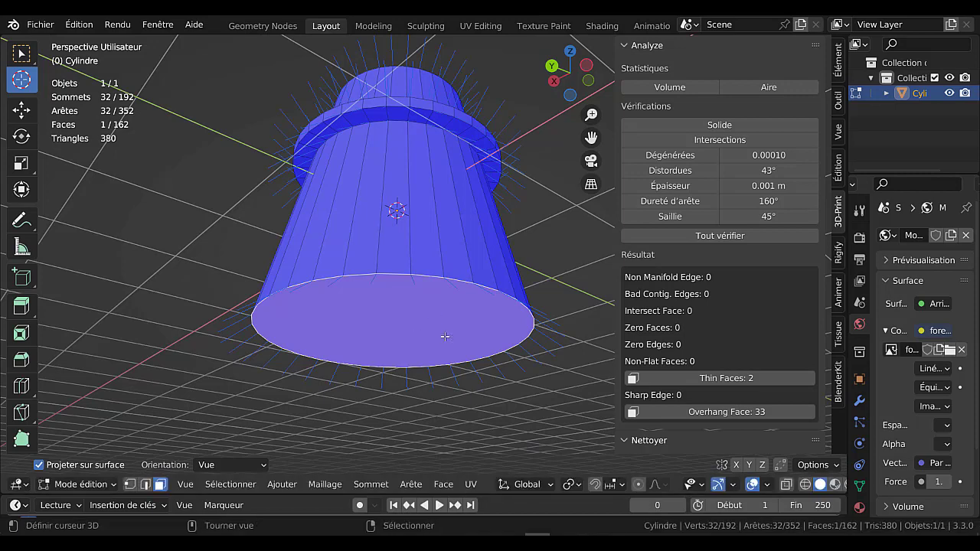
key("x")
left_click(445, 337)
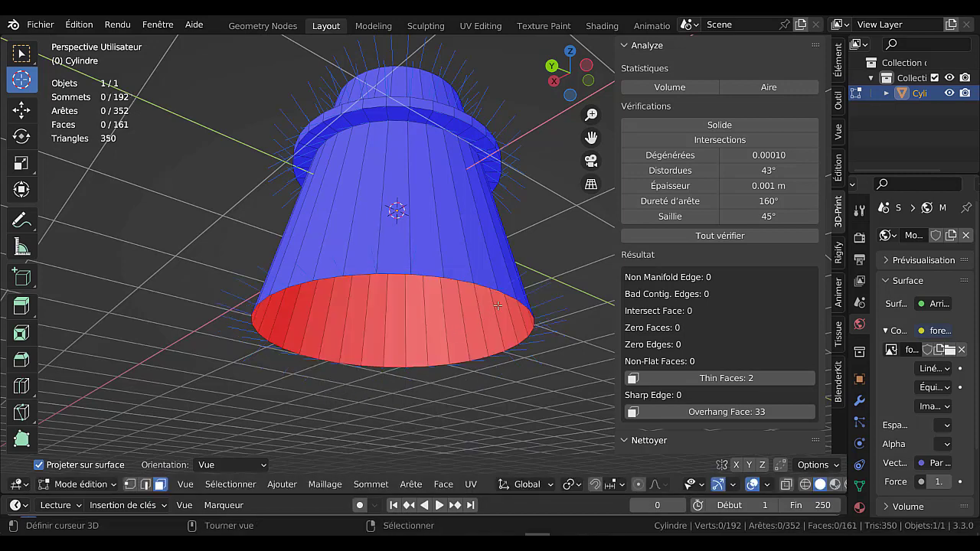
Close the open base by extruding its rim edge loop inward with a scale of 0
key("2")
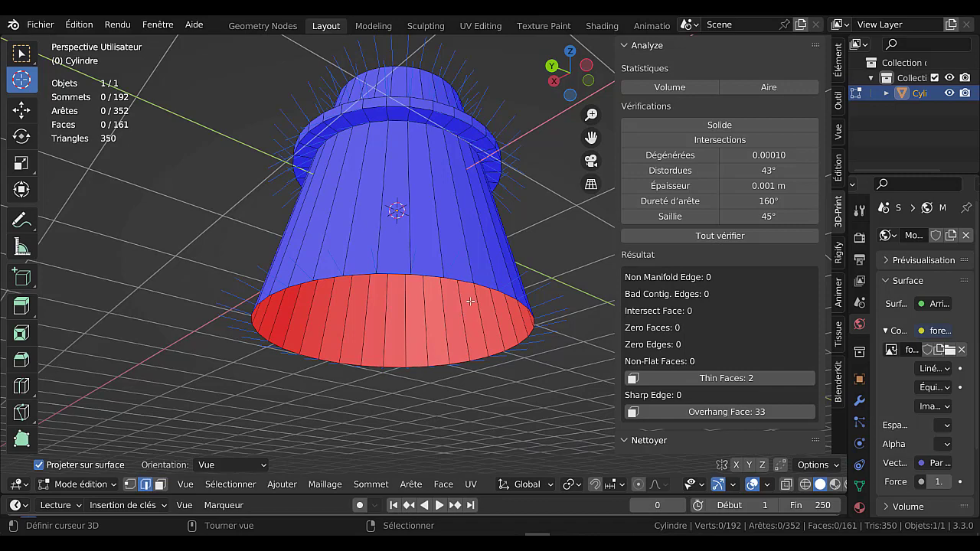
left_click(459, 280, "alt")
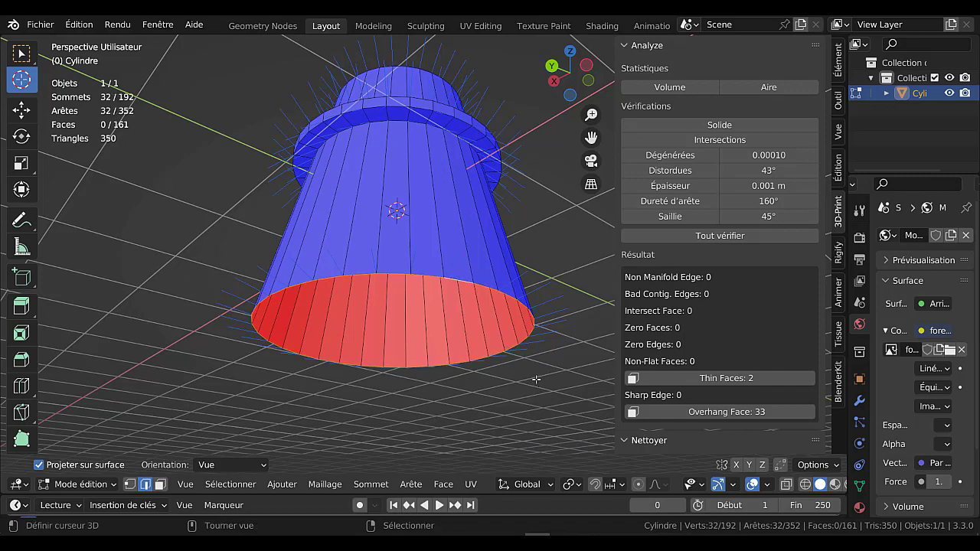
type("es")
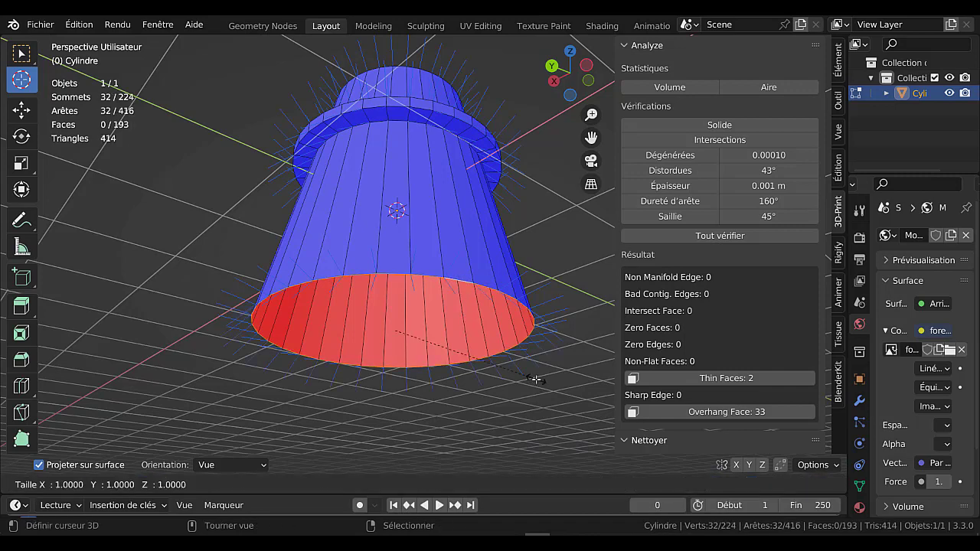
type("0")
key("Return")
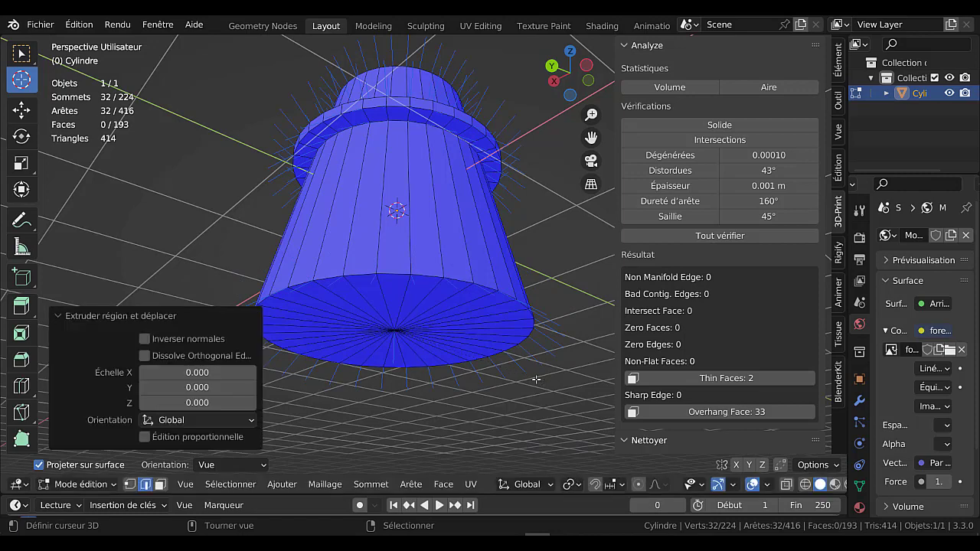
Merge all vertices by distance and rerun all 3D-print checks in Object mode
key("a")
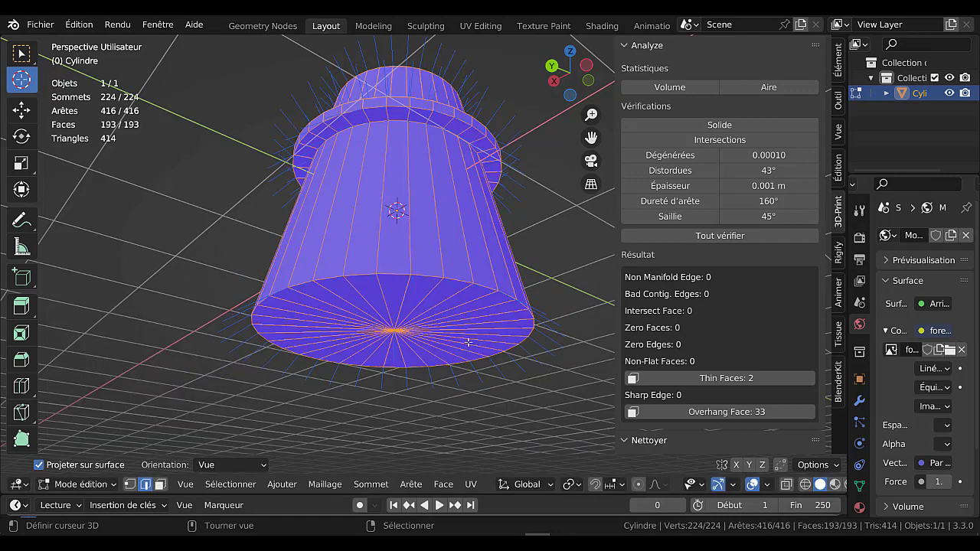
key("m")
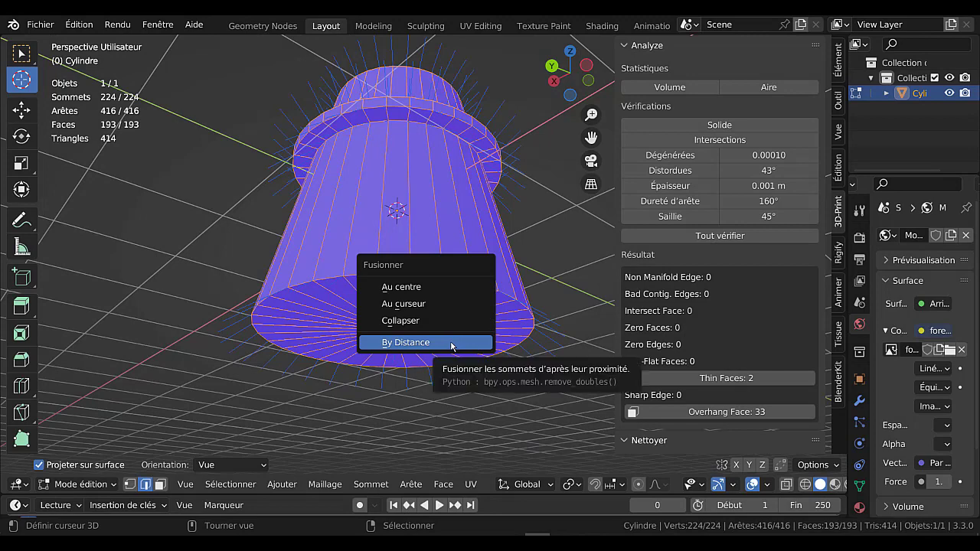
left_click(451, 347)
key("Tab")
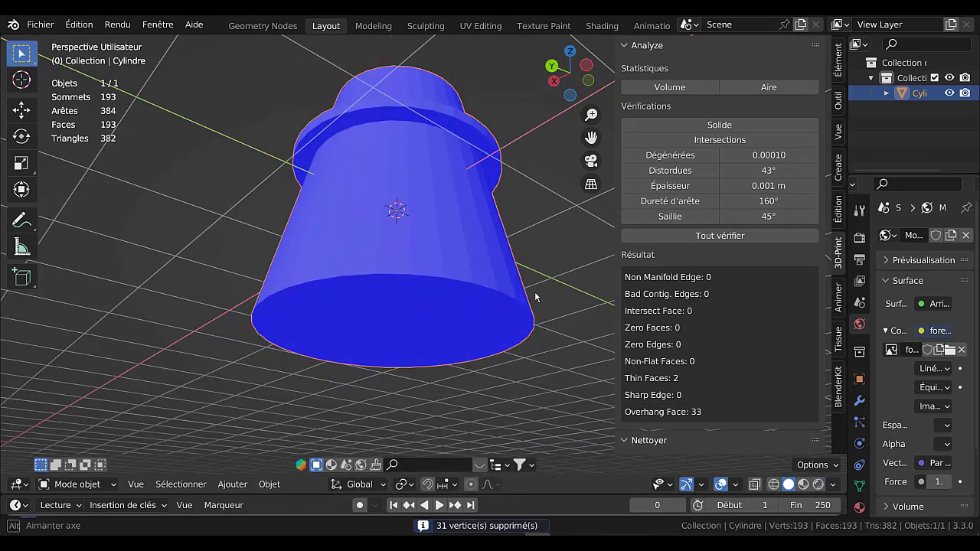
middle_click_drag(535, 297, 559, 302)
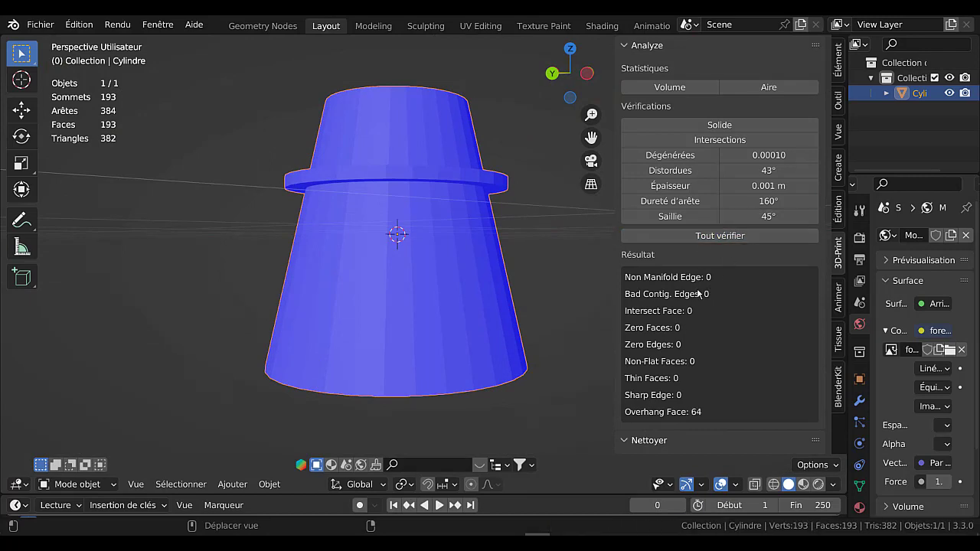
Examine the cleaned model around the ring from several angles and hide the 3D-print check results
scroll(468, 291, "up", 3)
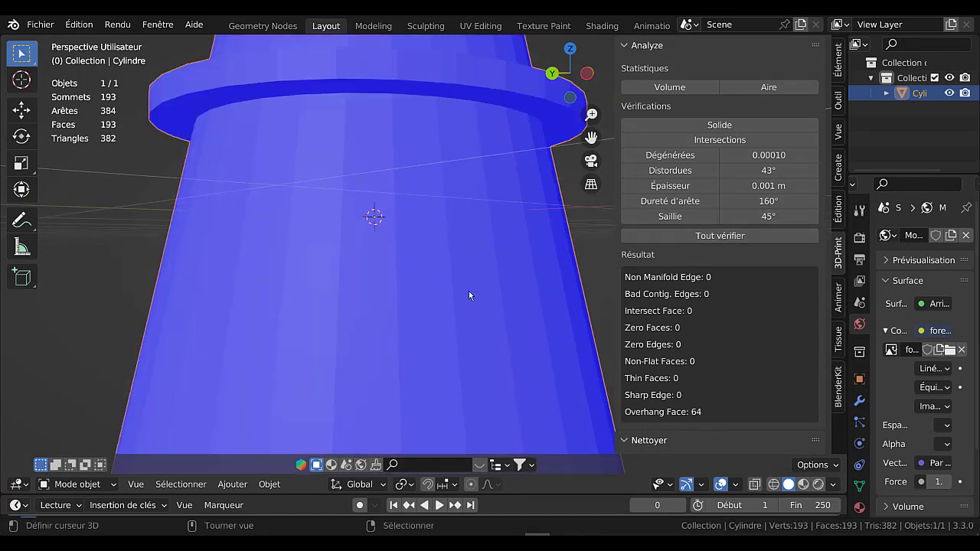
mouse_move(469, 291)
middle_mouse_down()
mouse_move(506, 311)
mouse_move(485, 327)
mouse_move(477, 280)
middle_mouse_up()
scroll(484, 327, "down", 5)
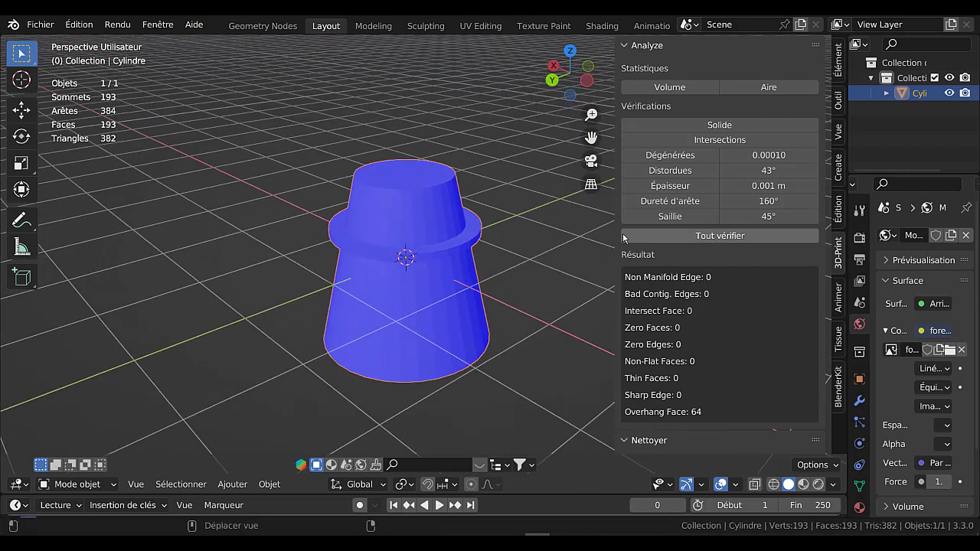
left_click_drag(617, 223, 766, 230)
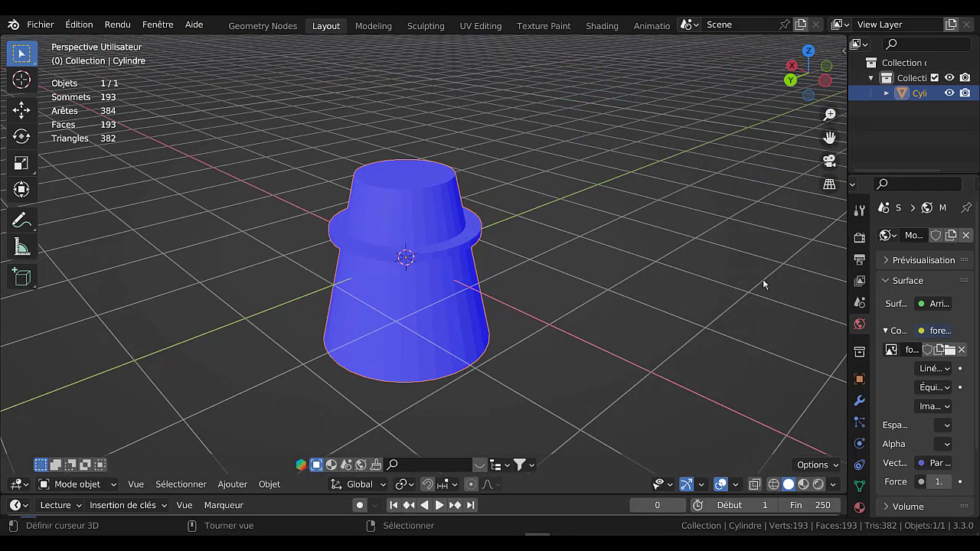
middle_click_drag(642, 296, 570, 280)
scroll(563, 283, "up", 5)
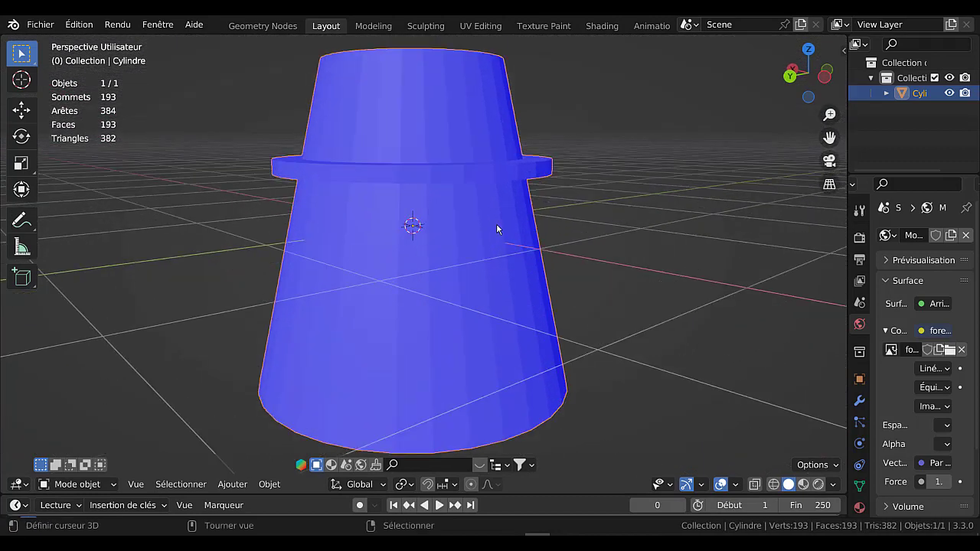
middle_click_drag(496, 223, 494, 257)
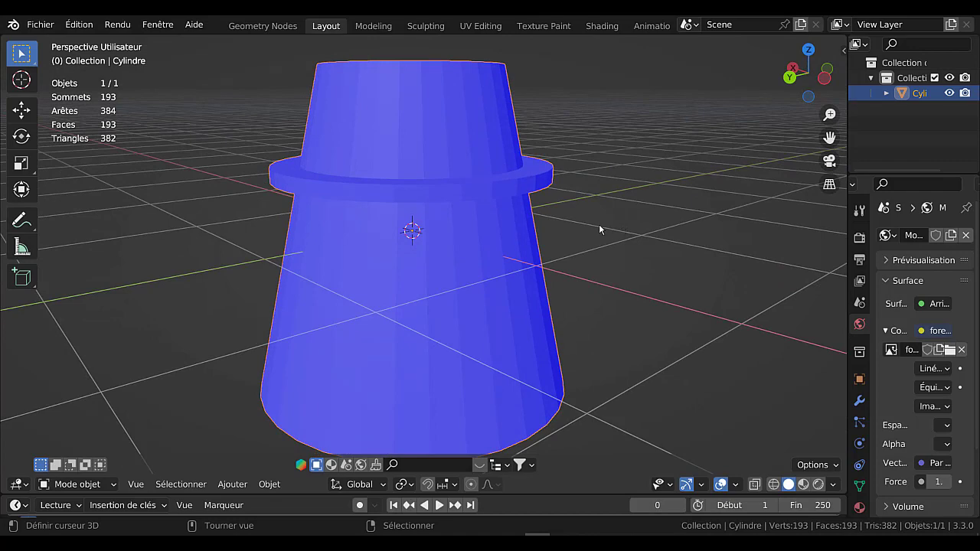
scroll(625, 233, "down", 2)
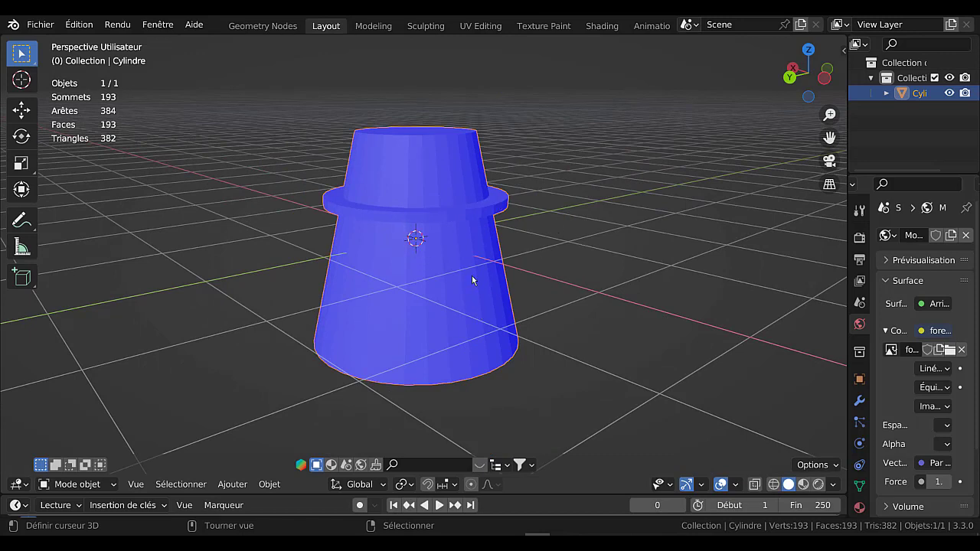
Delete the finished model and add a new cylinder with 32 vertices, a 1 m radius and a 2 m depth
key("x")
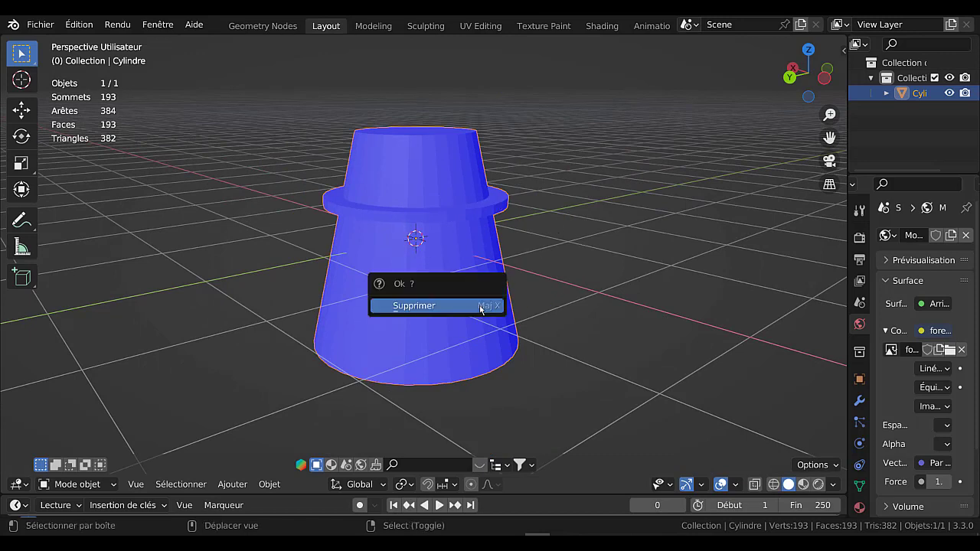
left_click(477, 309)
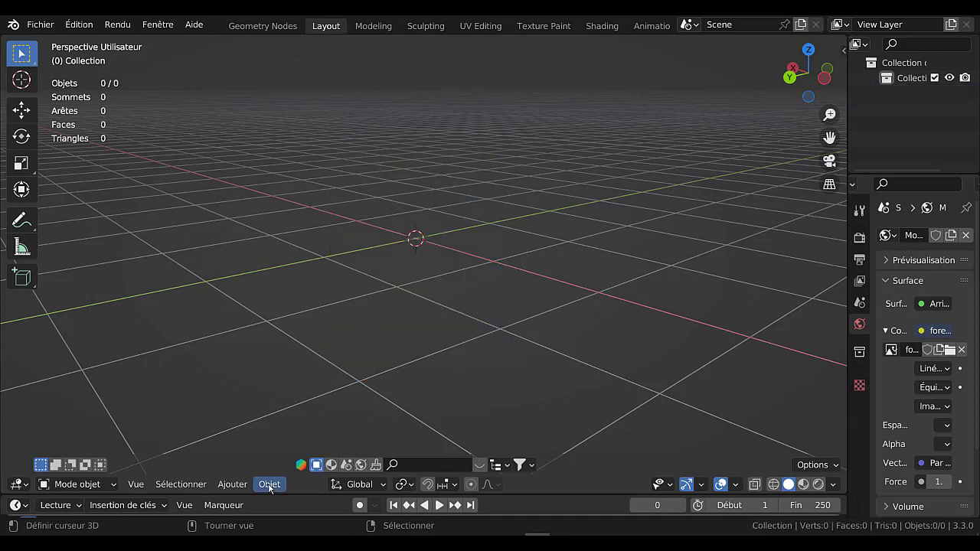
left_click(232, 484)
mouse_move(253, 466)
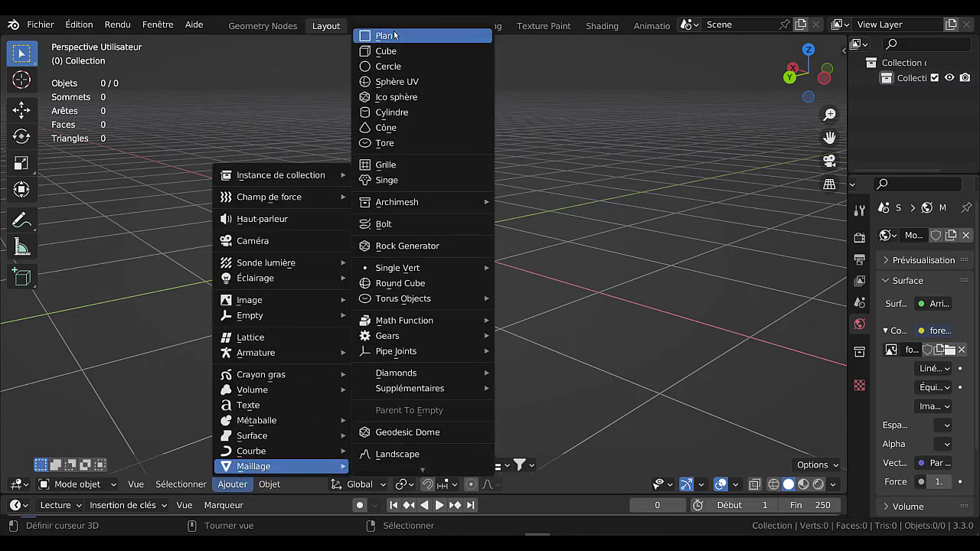
left_click(403, 115)
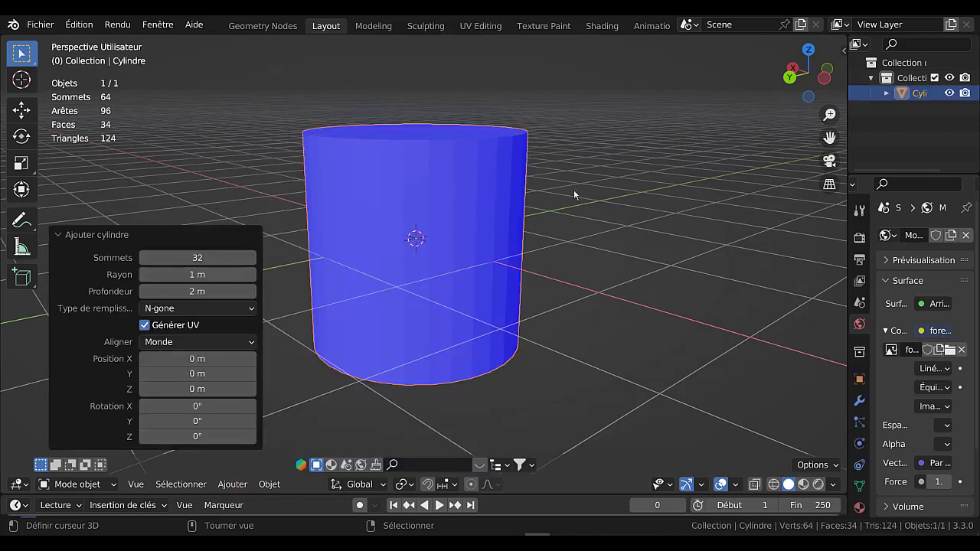
Taper the new cylinder by scaling its top face to about 0.565 in Edit mode
middle_click_drag(574, 195, 428, 153)
key("Tab")
key("3")
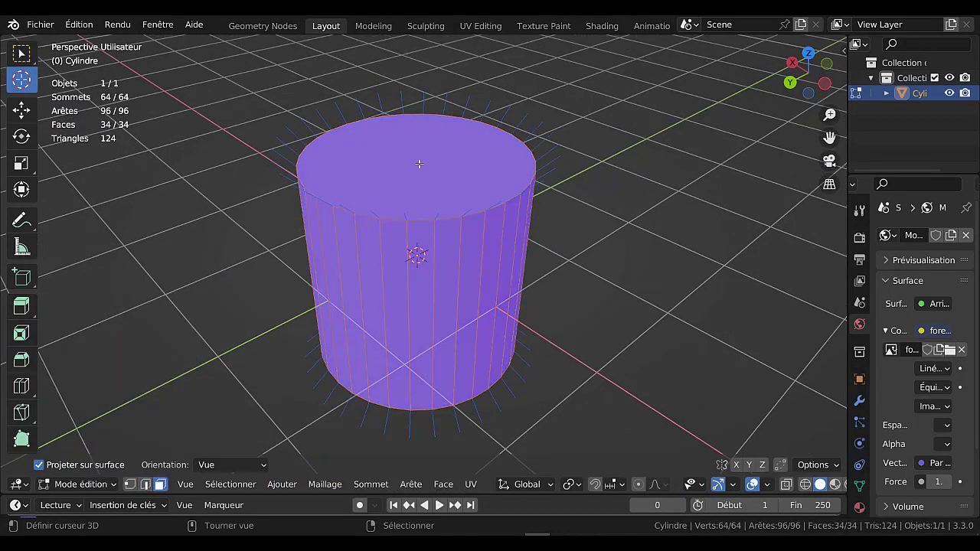
left_click(419, 164)
key("s")
left_click(565, 237)
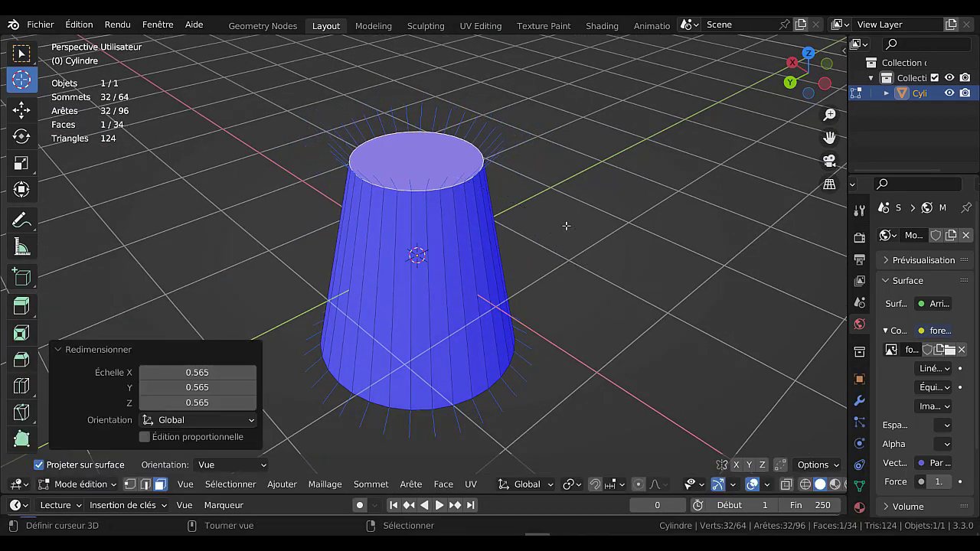
Add one horizontal loop cut around the tapered cylinder near mid-height with a slide factor of about -0.005
middle_click_drag(566, 226, 499, 232)
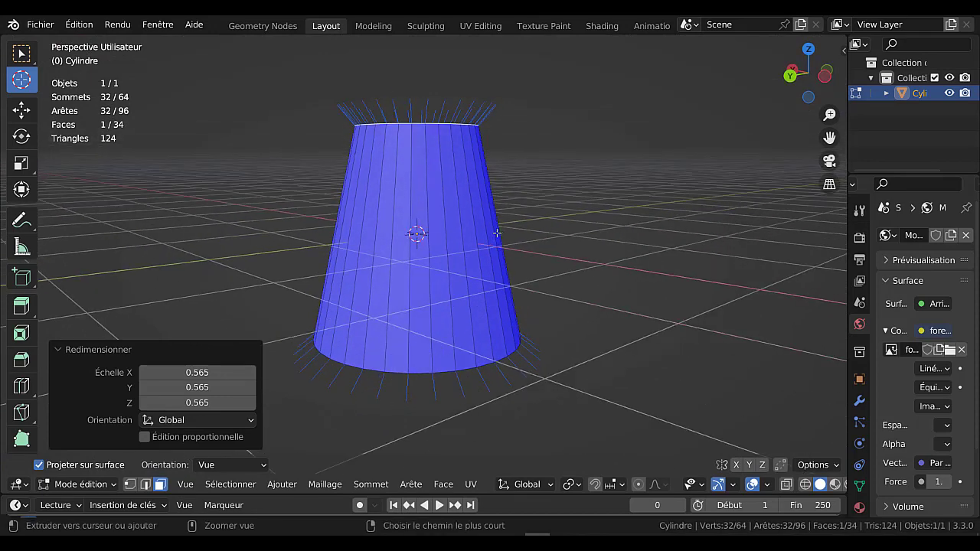
key("ctrl+r")
left_click(497, 233)
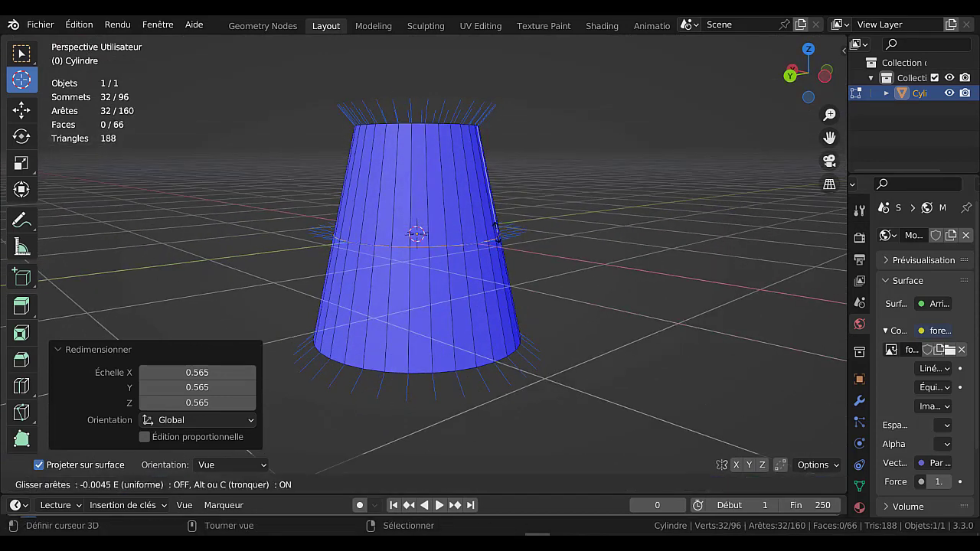
left_click(498, 233)
scroll(592, 276, "up", 3)
mouse_move(592, 275)
middle_mouse_down()
mouse_move(594, 253)
mouse_move(602, 278)
middle_mouse_up()
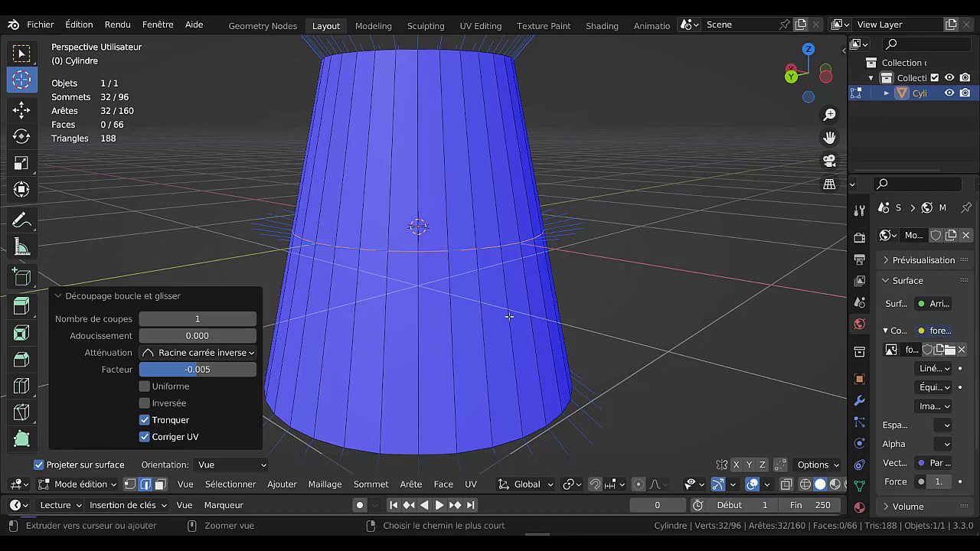
Bevel the mid-height edge loop into a narrow band with a width of about 0.0366 m and one segment
key("ctrl+b")
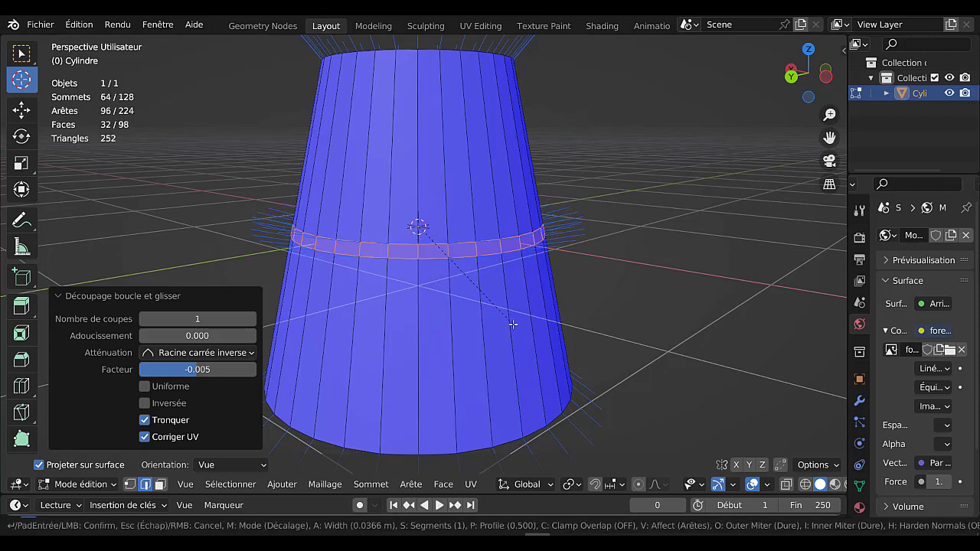
left_click(513, 325)
scroll(642, 306, "up", 2)
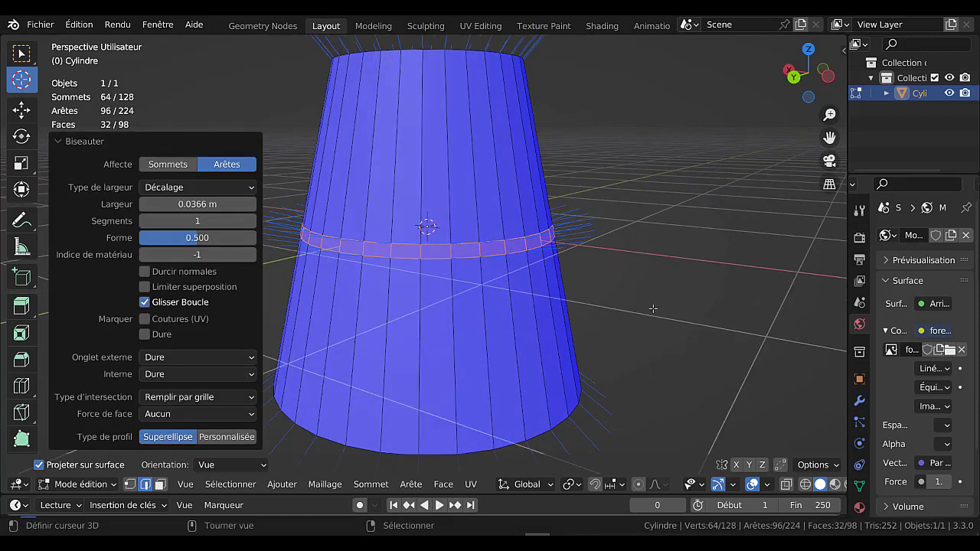
middle_click_drag(652, 310, 647, 327)
scroll(647, 327, "down", 3)
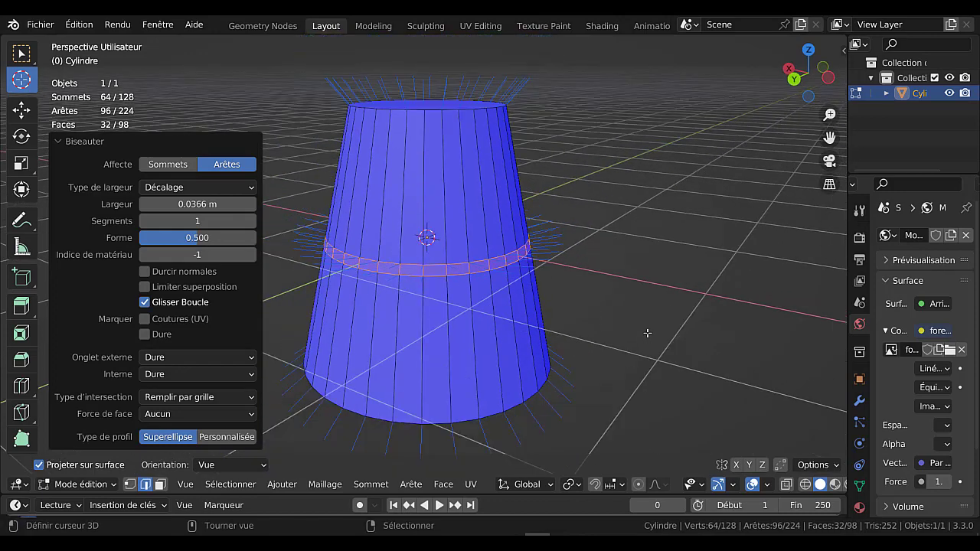
Extrude the narrow band outward into a ring by scaling it to about 1.318 on all axes
key("e")
key("s")
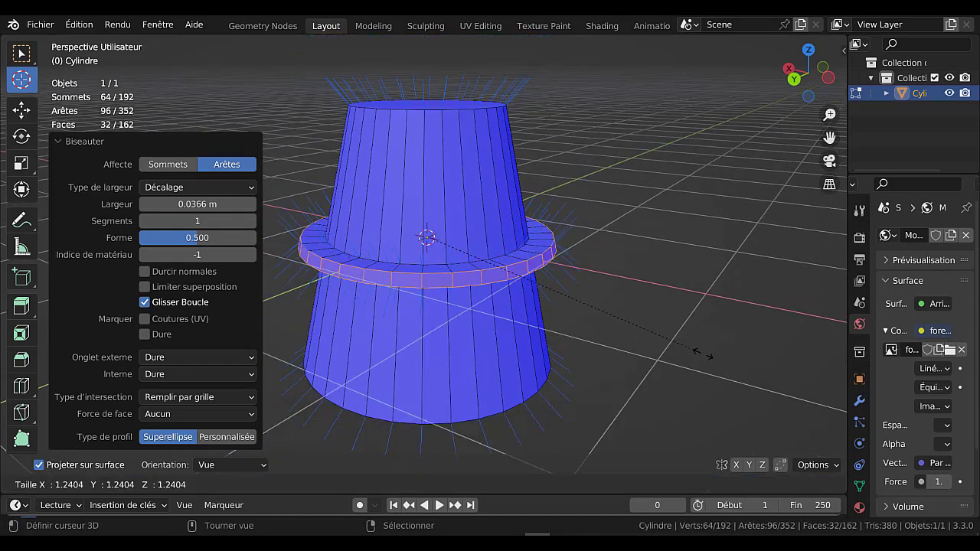
left_click(721, 354)
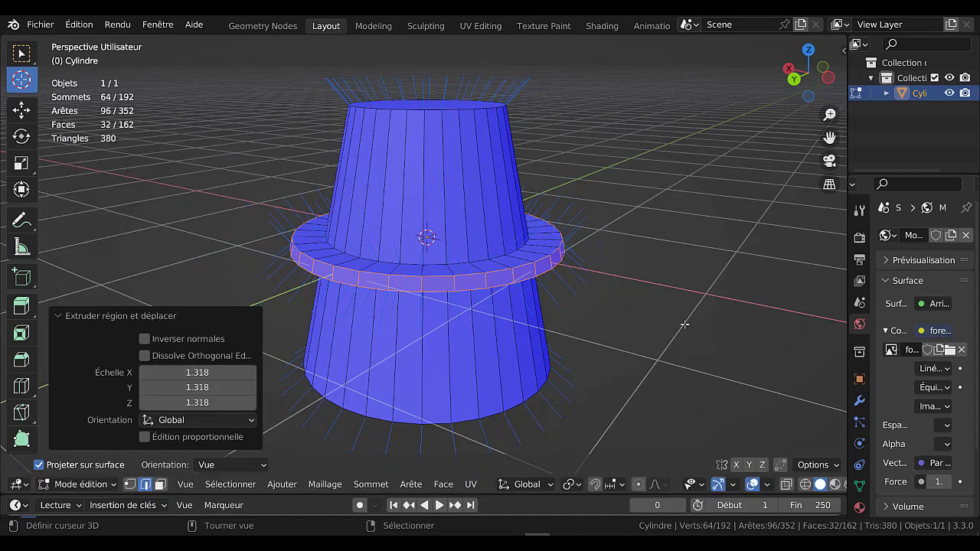
middle_click_drag(685, 325, 658, 300, "alt")
scroll(641, 291, "up", 5)
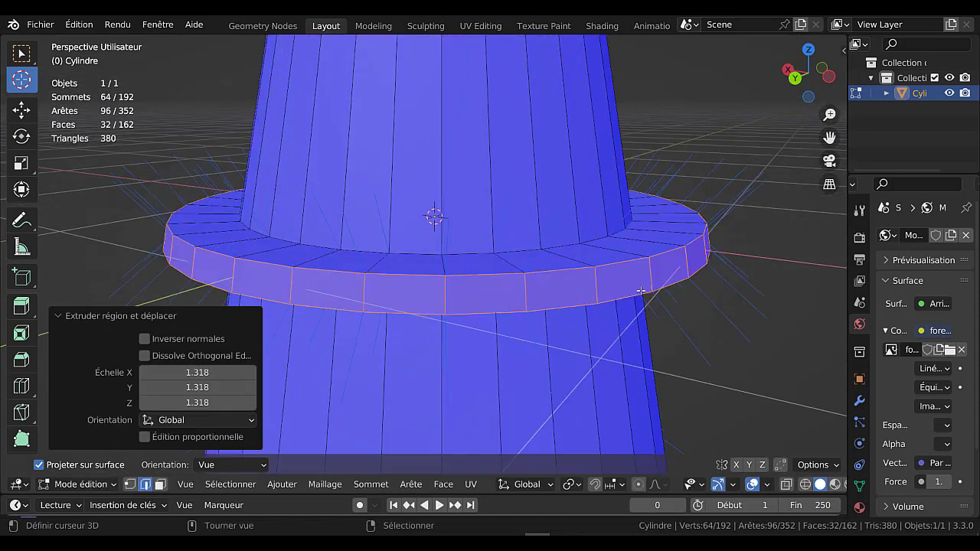
Select the ring's upper and lower face loops together in face selection mode
right_click(659, 231, "alt")
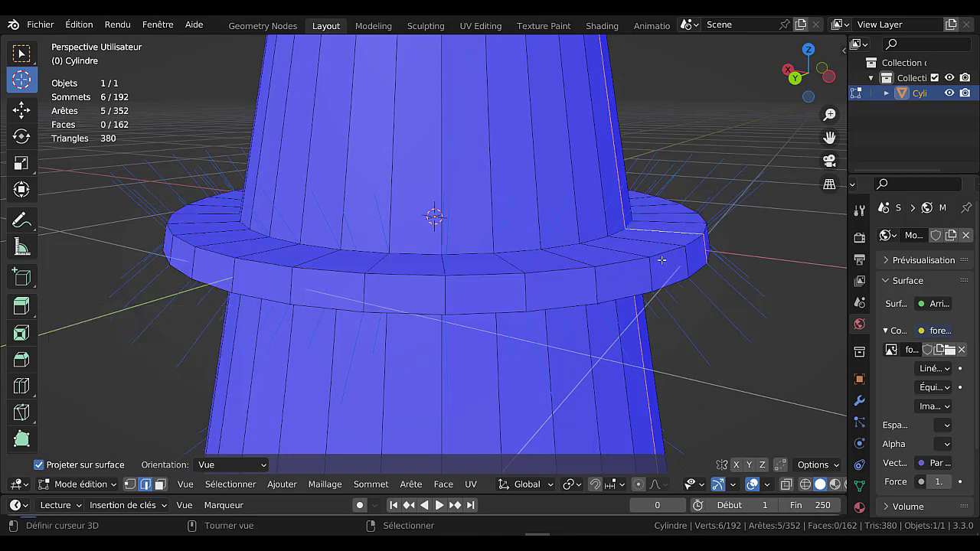
key("3")
key("space")
key("Escape")
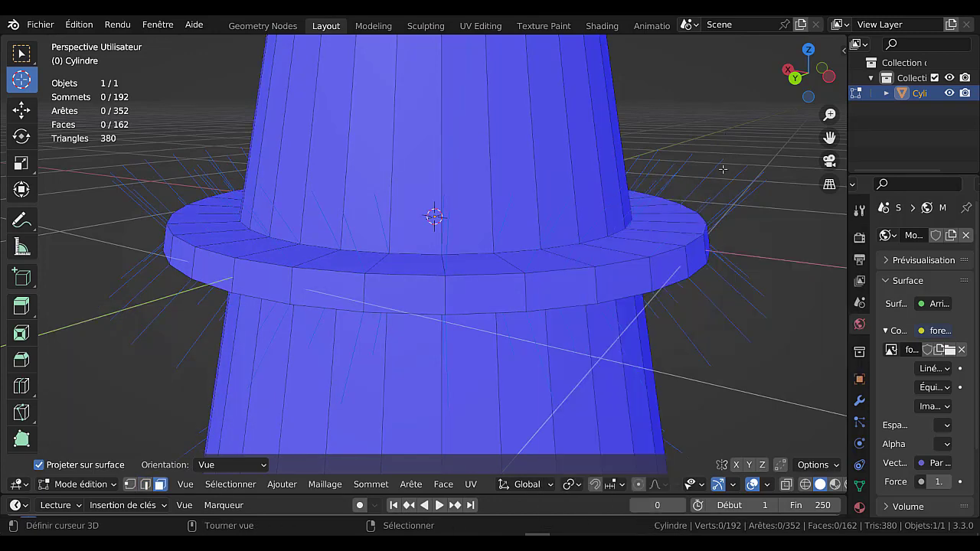
right_click(654, 235, "alt")
middle_click_drag(653, 235, 648, 209)
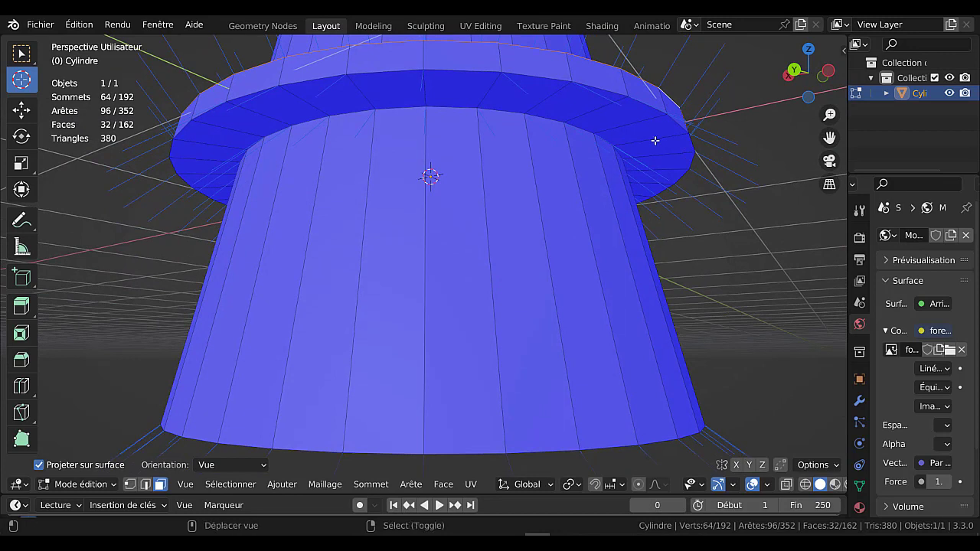
right_click(655, 140, "alt+shift")
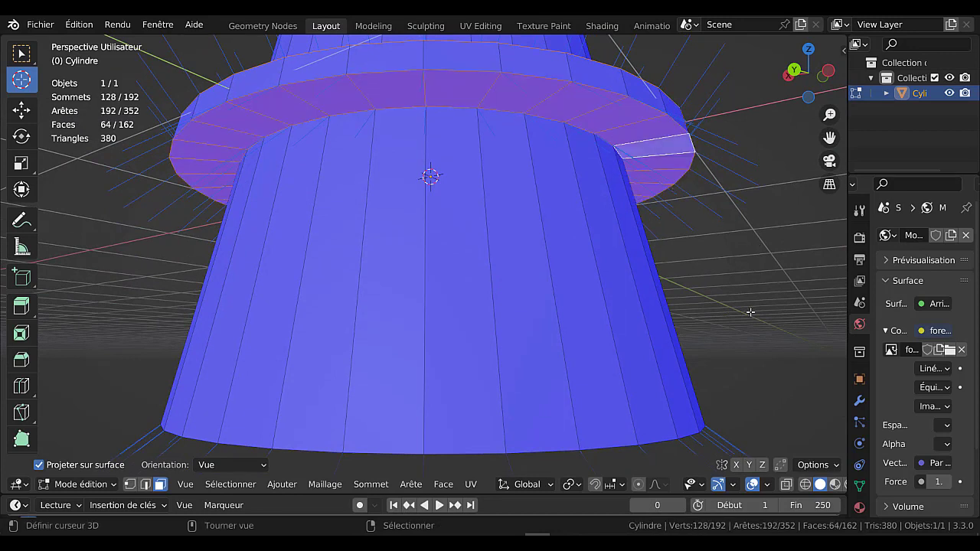
middle_click_drag(761, 325, 754, 352)
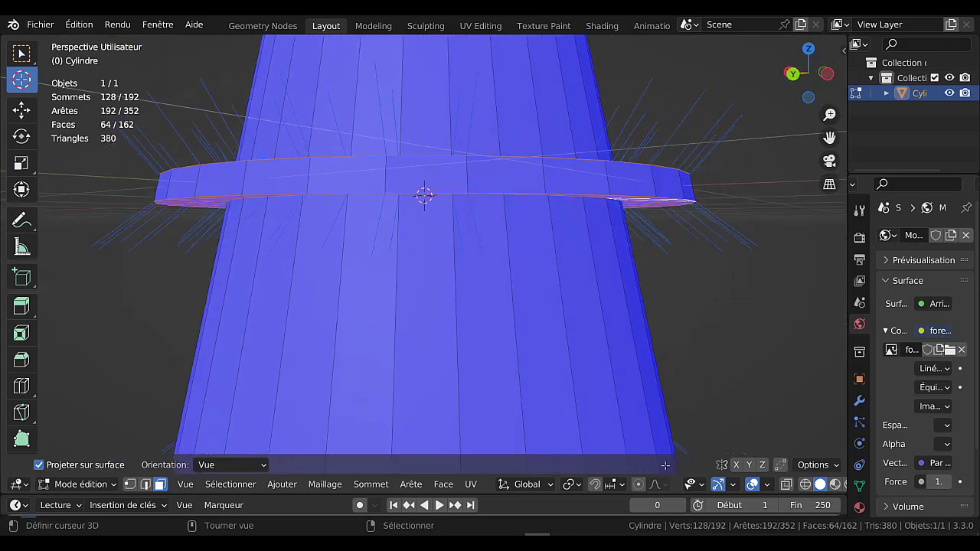
Flatten the ring's upper and lower face loops separately around their individual origins by scaling them to 0 along Z
left_click(571, 485)
left_click(601, 433)
middle_click_drag(707, 344, 711, 378)
type("sz")
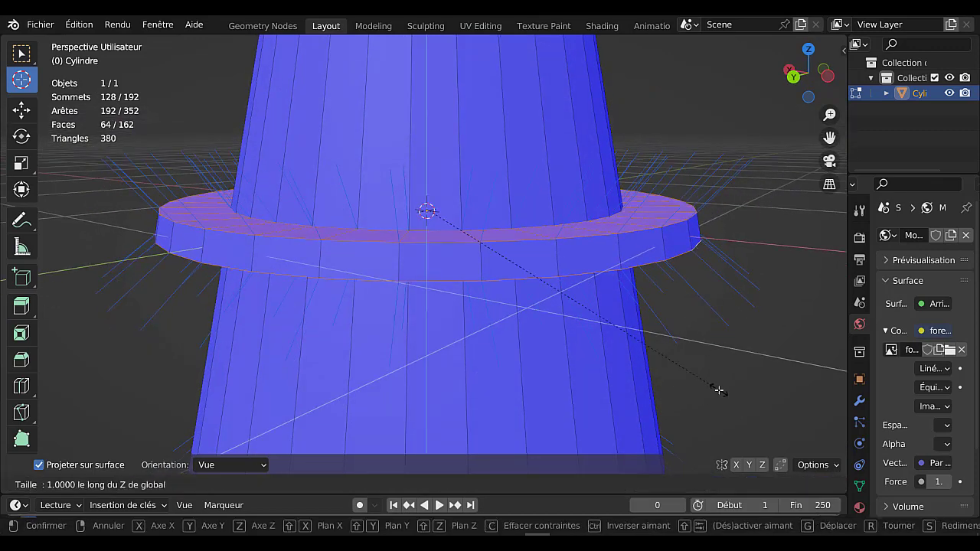
type("0")
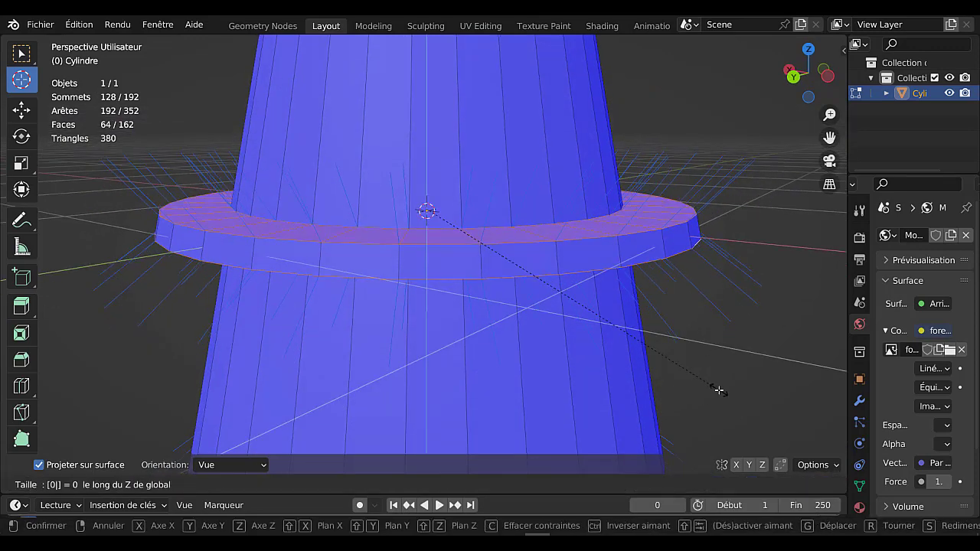
key("Return")
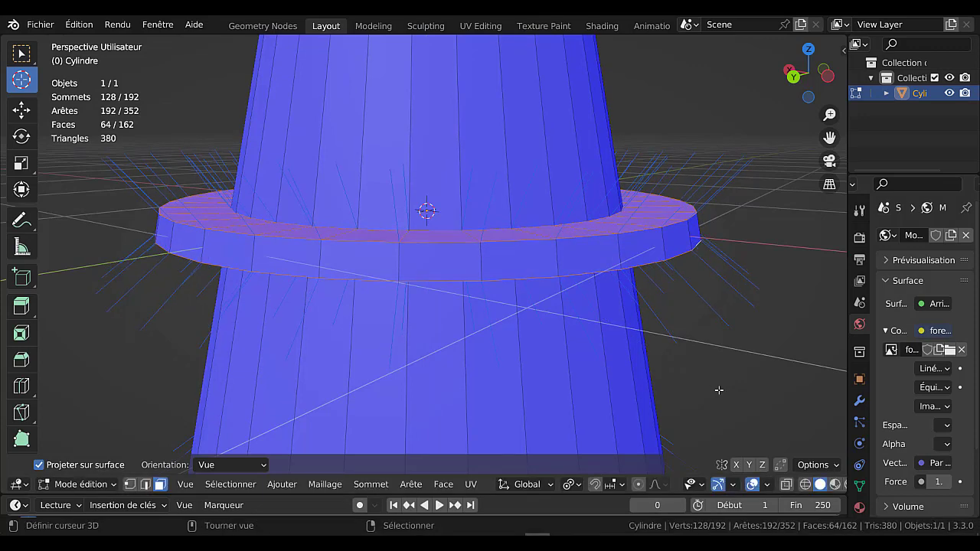
type("sz")
type("0")
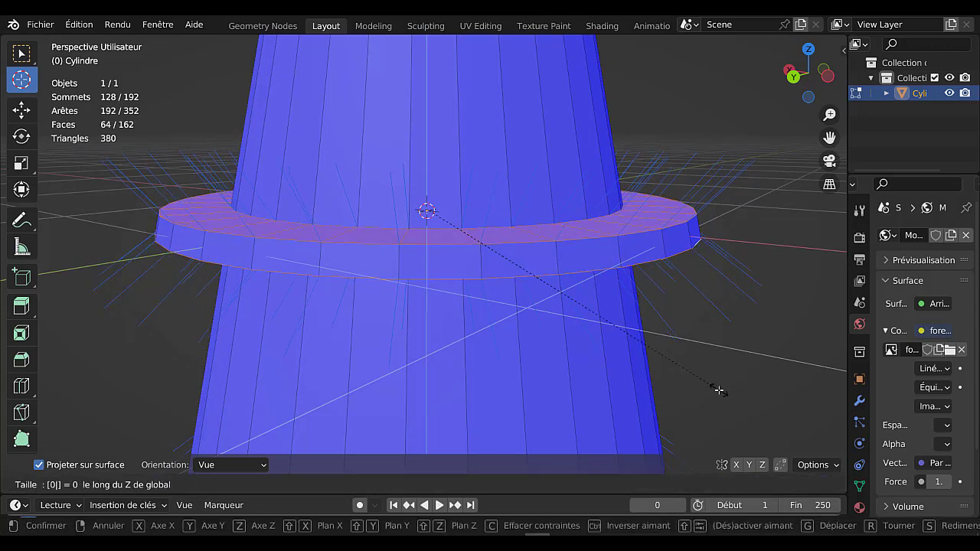
key("Return")
middle_click_drag(611, 298, 612, 297)
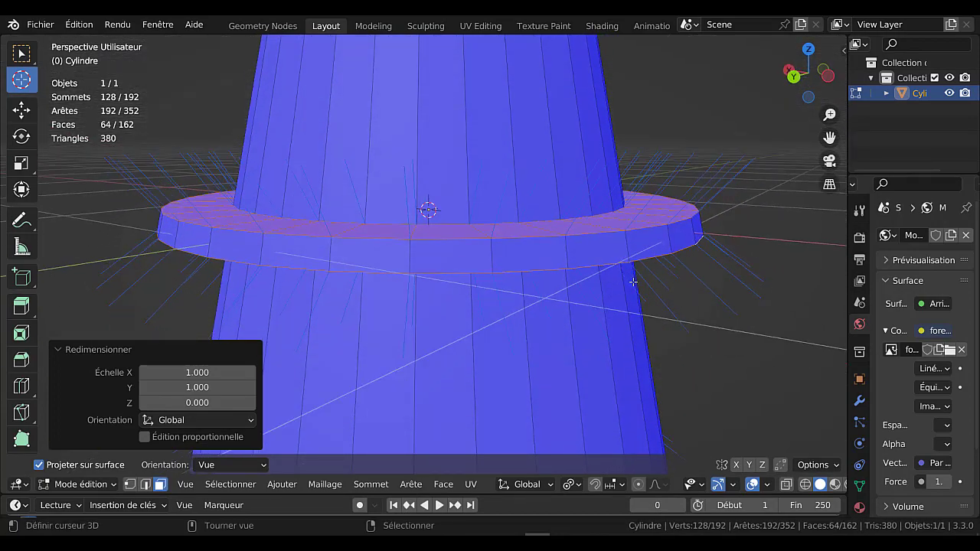
Select the ring's upper outer edge loop in edge selection mode from the front view
key("KP_1")
middle_click_drag(654, 271, 651, 321, "shift")
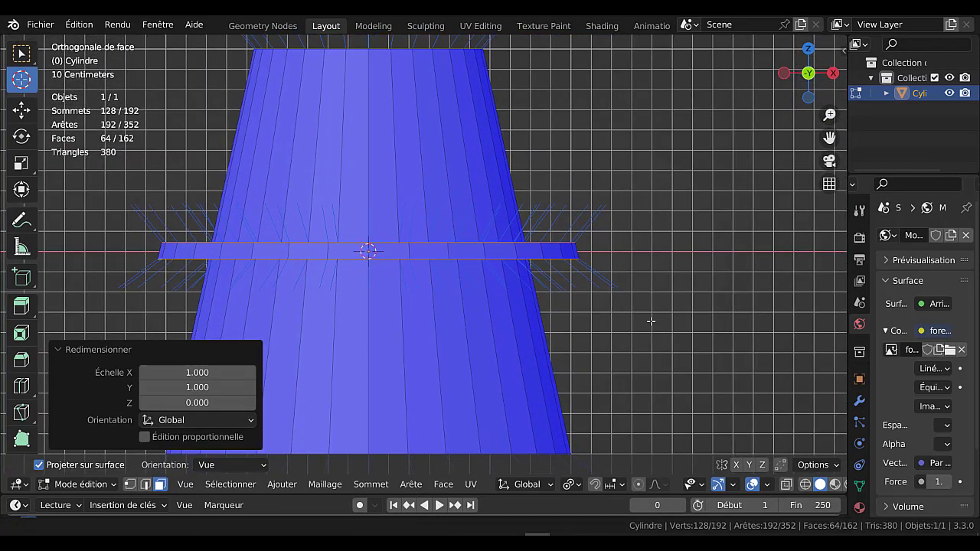
scroll(651, 320, "up", 2)
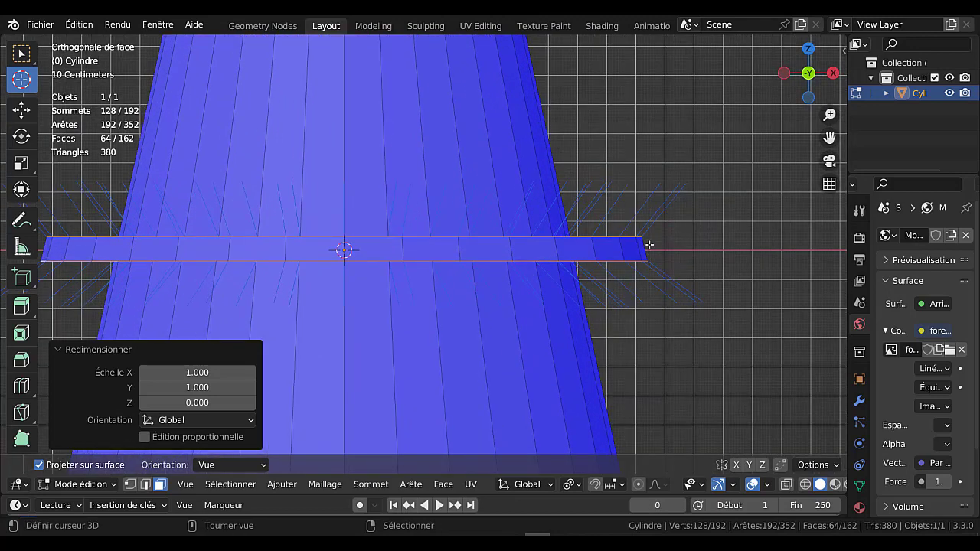
scroll(649, 245, "down", 3)
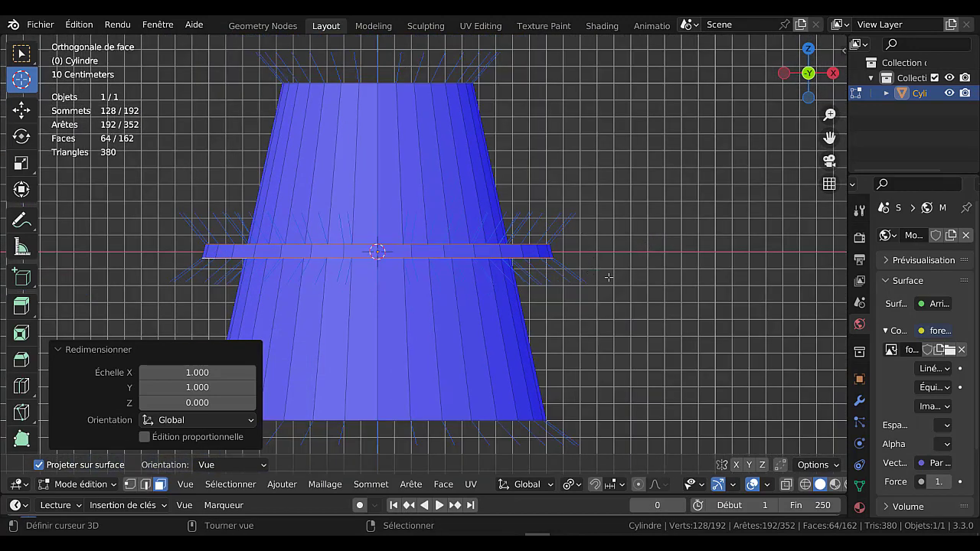
scroll(624, 274, "up", 2)
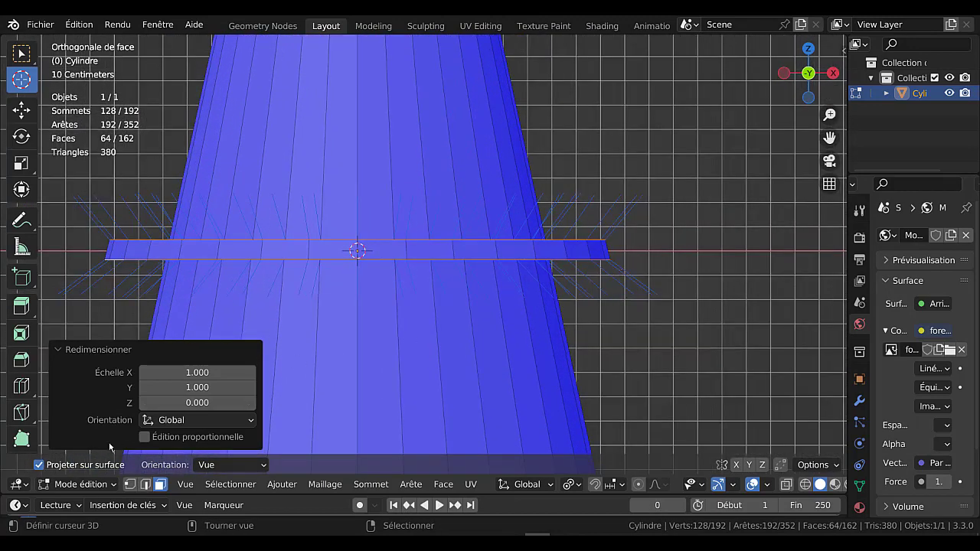
left_click(146, 484)
left_click(568, 242, "alt")
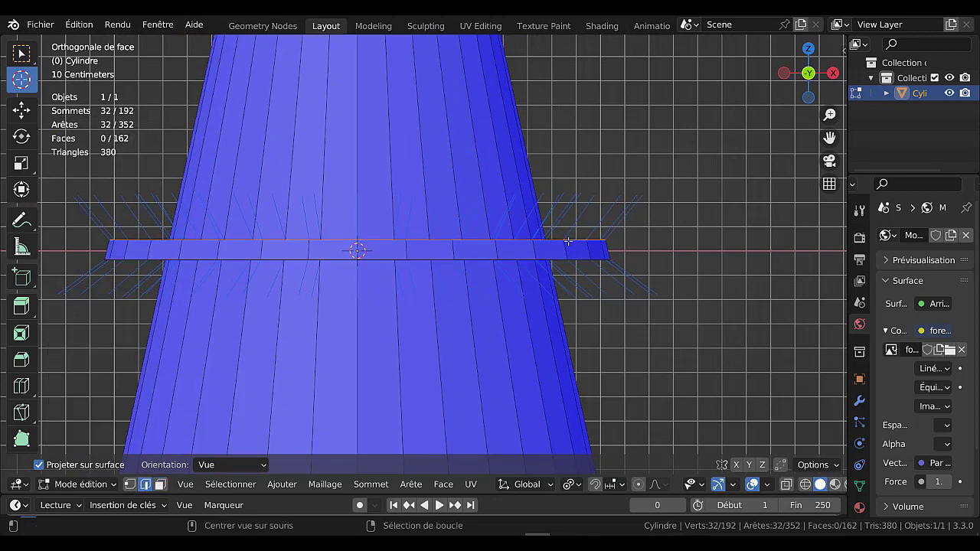
Scale up the ring's upper outer edge loop until the ring's outer wall is vertical, and return to Object mode
scroll(676, 279, "up", 2)
middle_click_drag(676, 241, 693, 357)
key("KP_1")
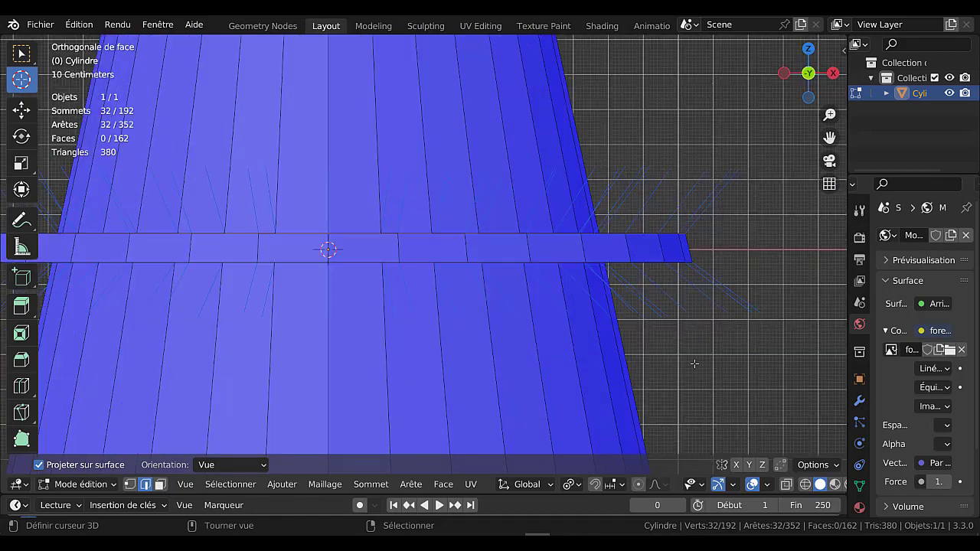
middle_click_drag(792, 357, 653, 356, "shift")
scroll(666, 307, "up", 4)
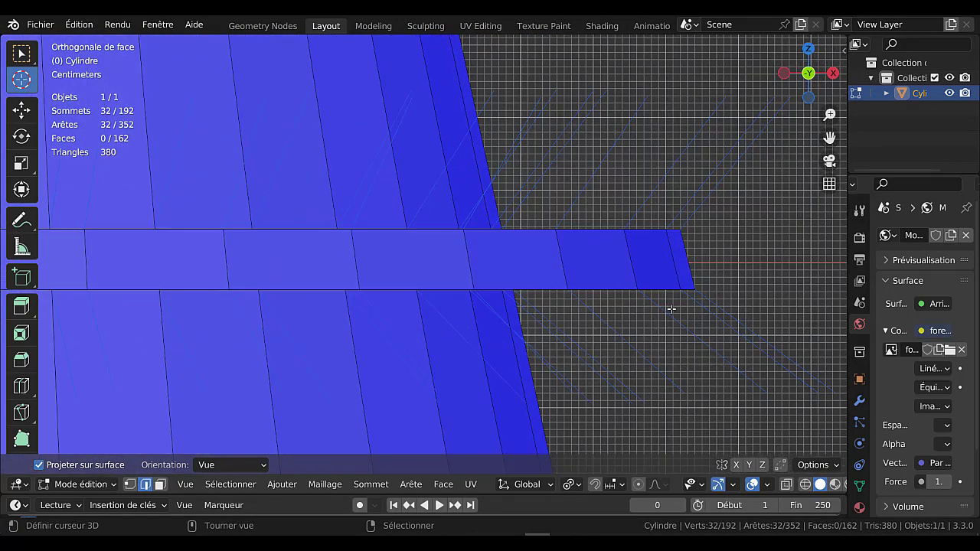
middle_click_drag(669, 309, 575, 333, "shift")
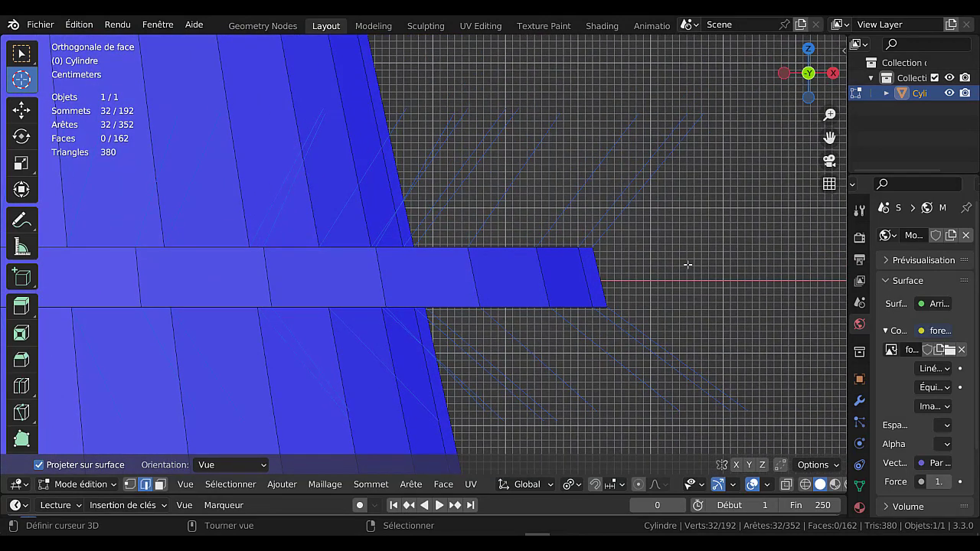
key("s")
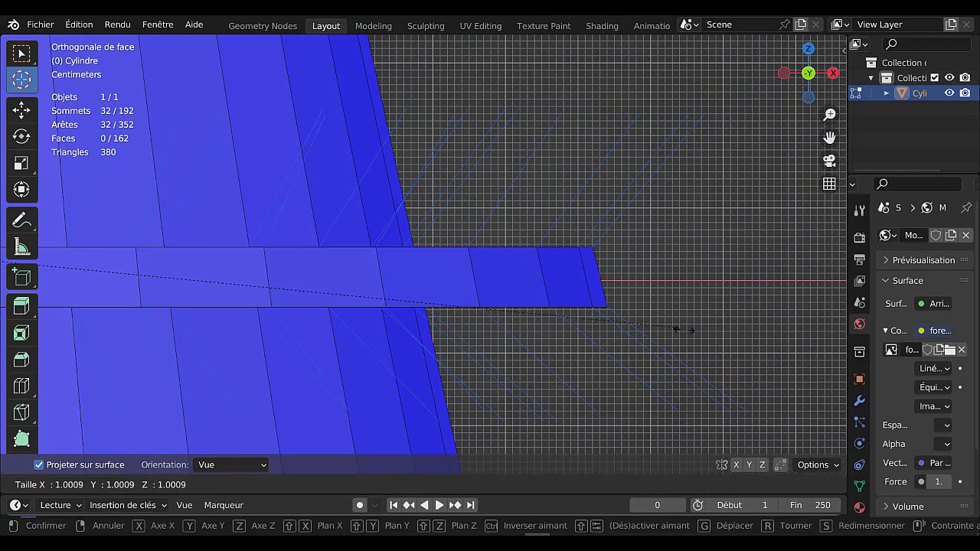
left_click(833, 365)
scroll(590, 269, "down", 5)
key("Tab")
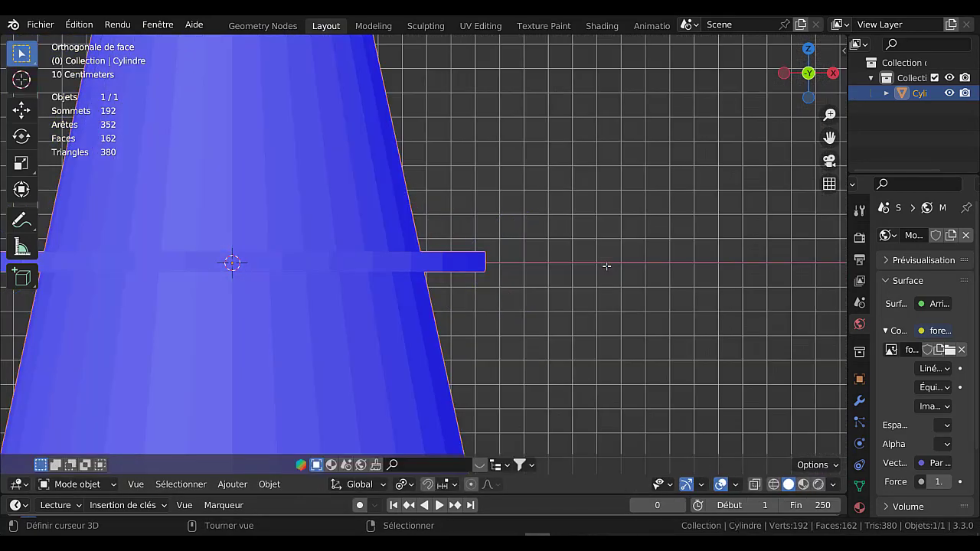
Run all the 3D-print checks on the ringed cylinder and inspect the model from a lower angle
middle_click_drag(570, 248, 527, 300)
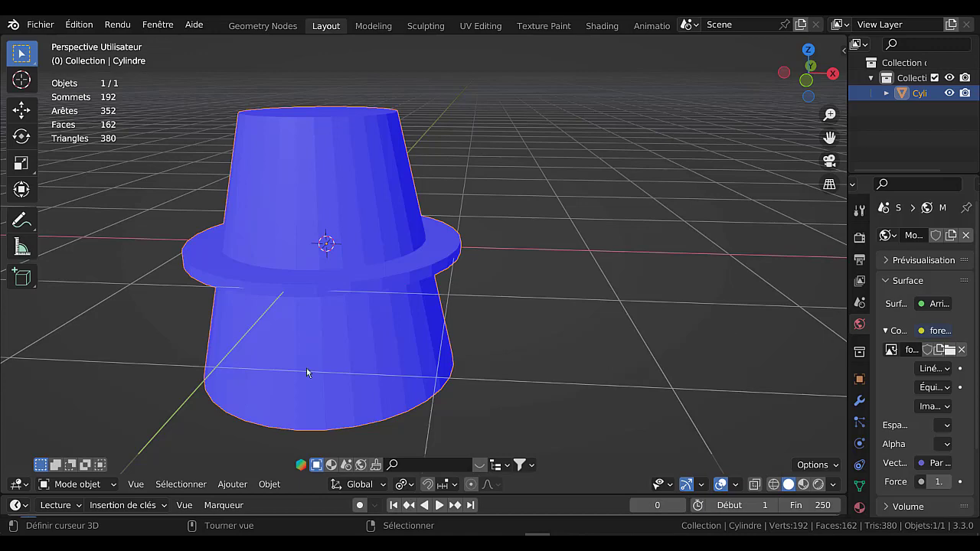
middle_click_drag(308, 373, 298, 333)
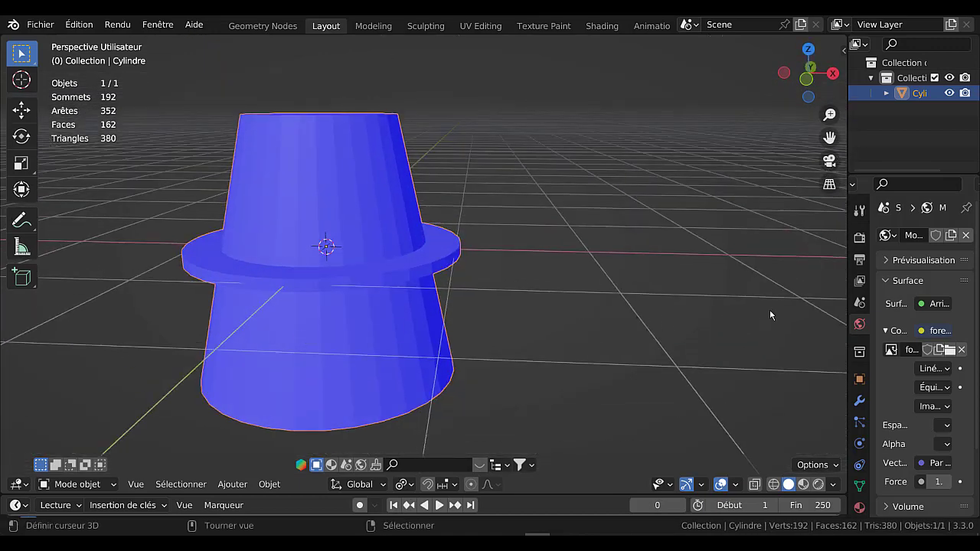
key("n")
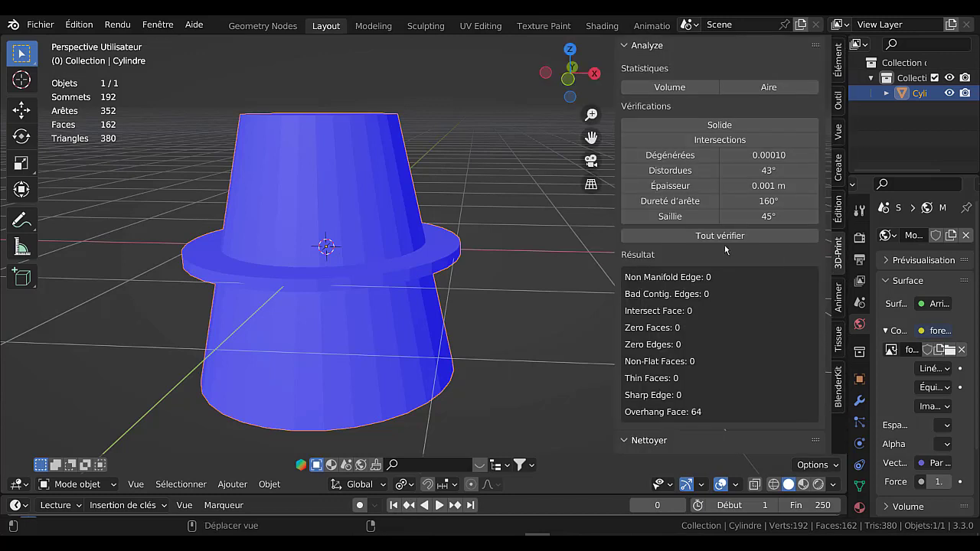
left_click(721, 235)
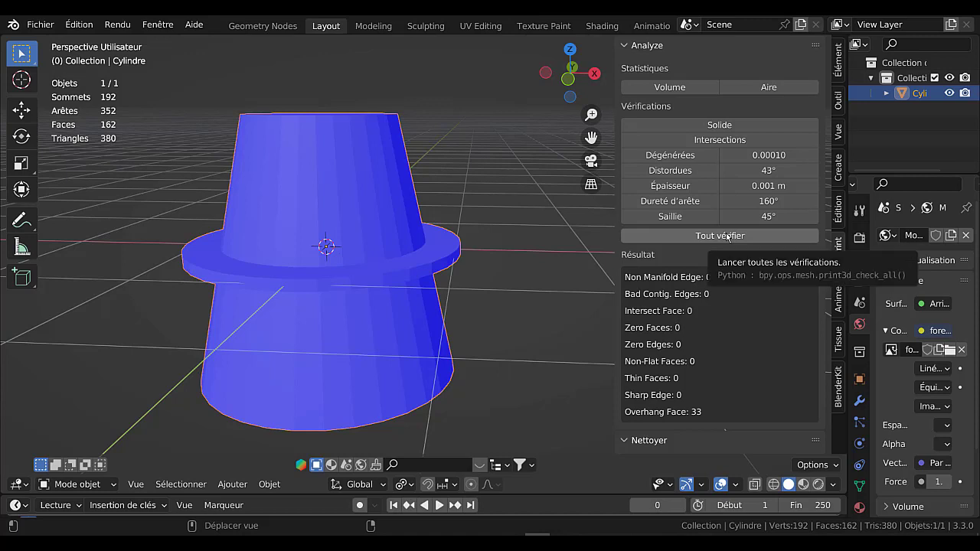
left_click(773, 237)
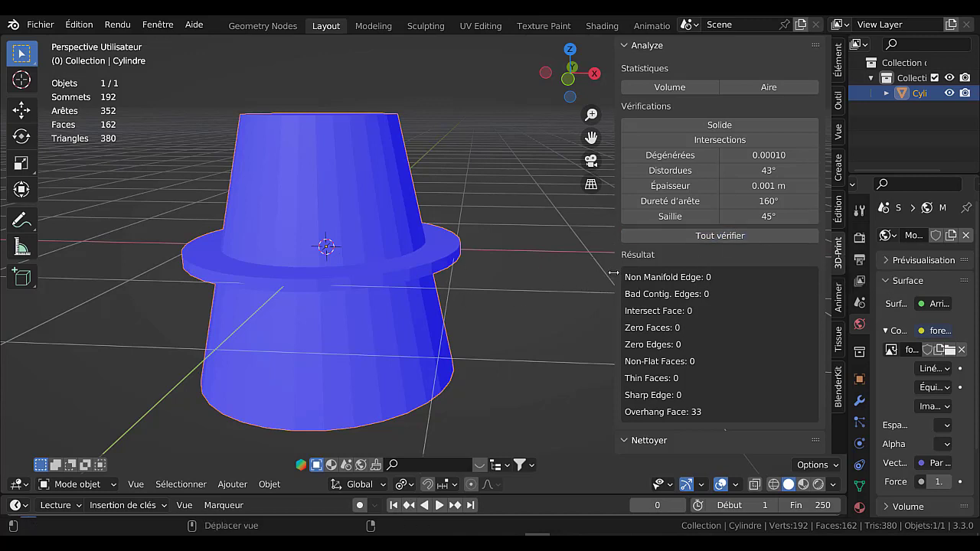
left_click_drag(613, 272, 670, 273)
middle_click_drag(628, 291, 551, 284)
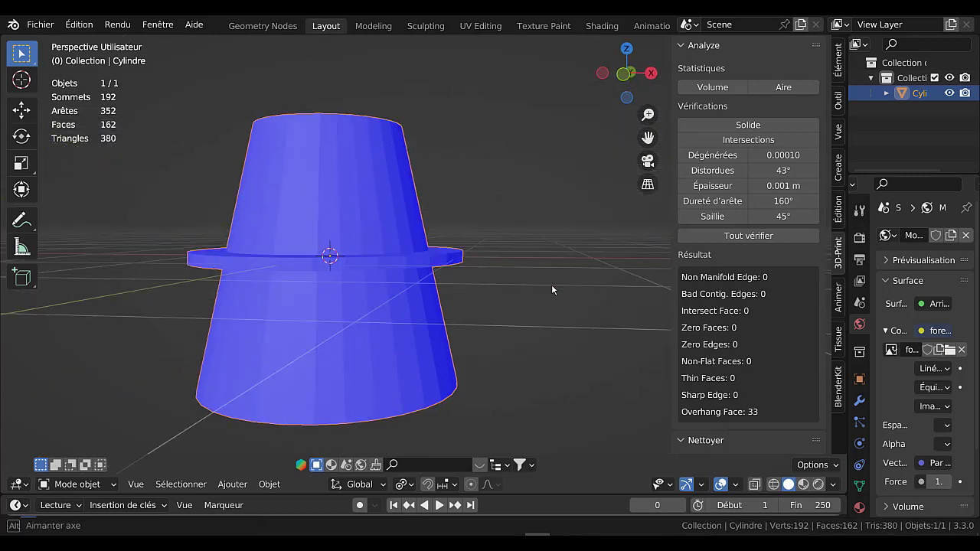
Select the whole mesh in Edit mode and merge its vertices by distance at 0.0001 m
key("Tab")
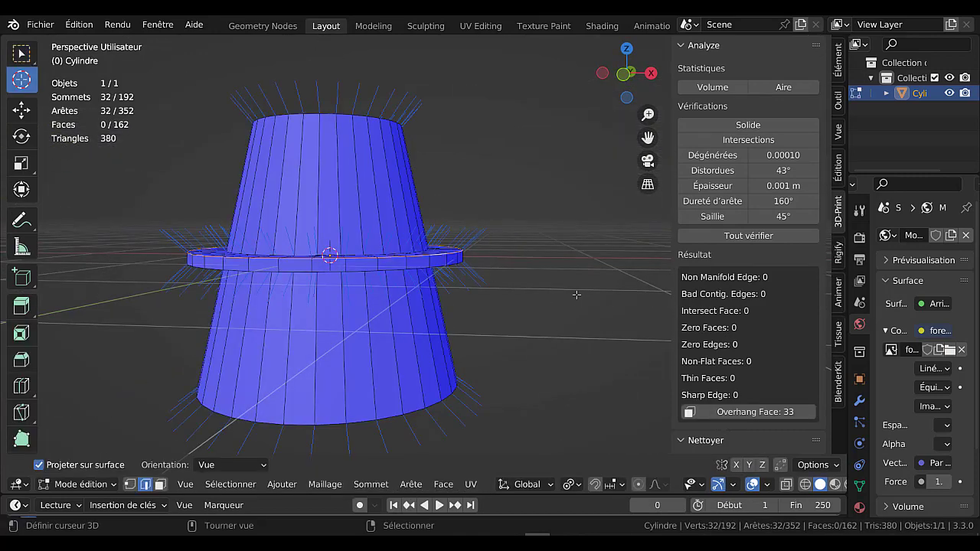
key("a")
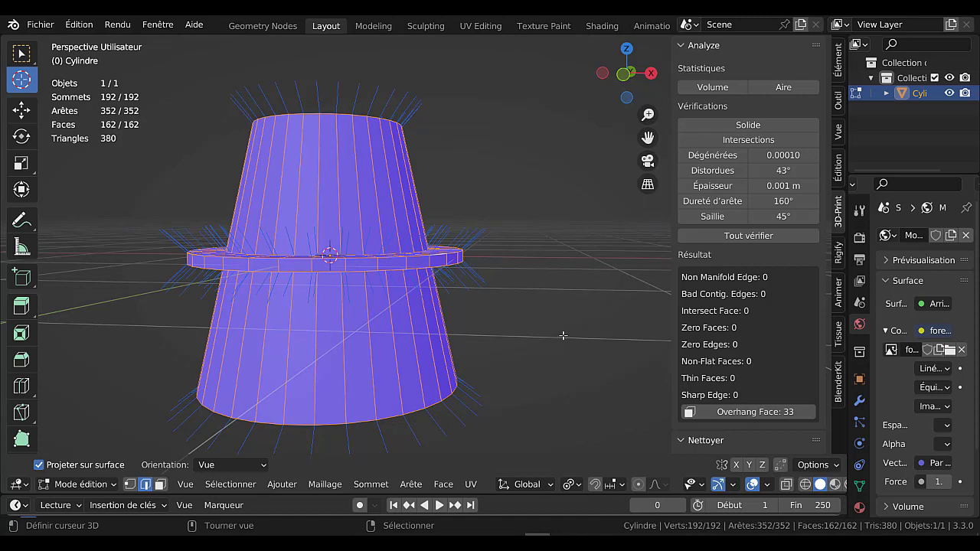
key("m")
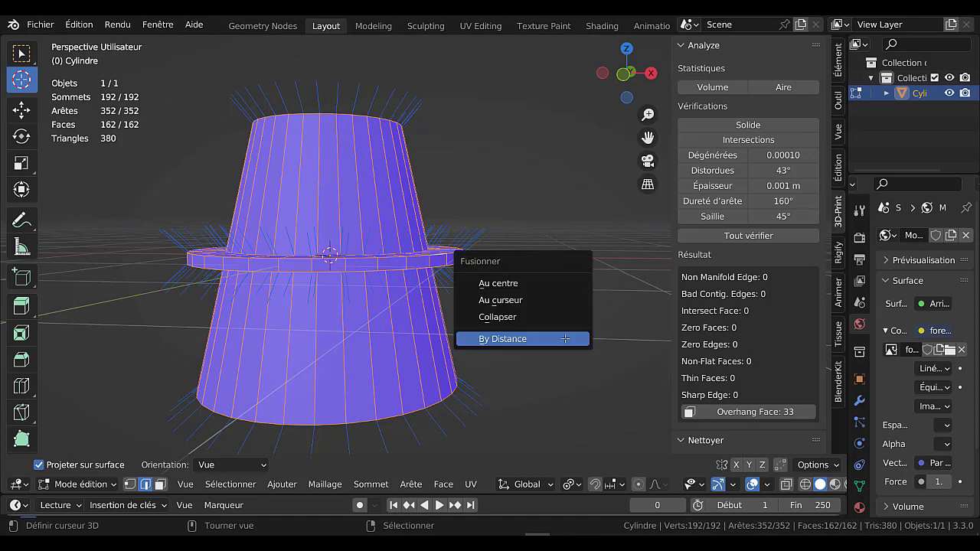
left_click(565, 339)
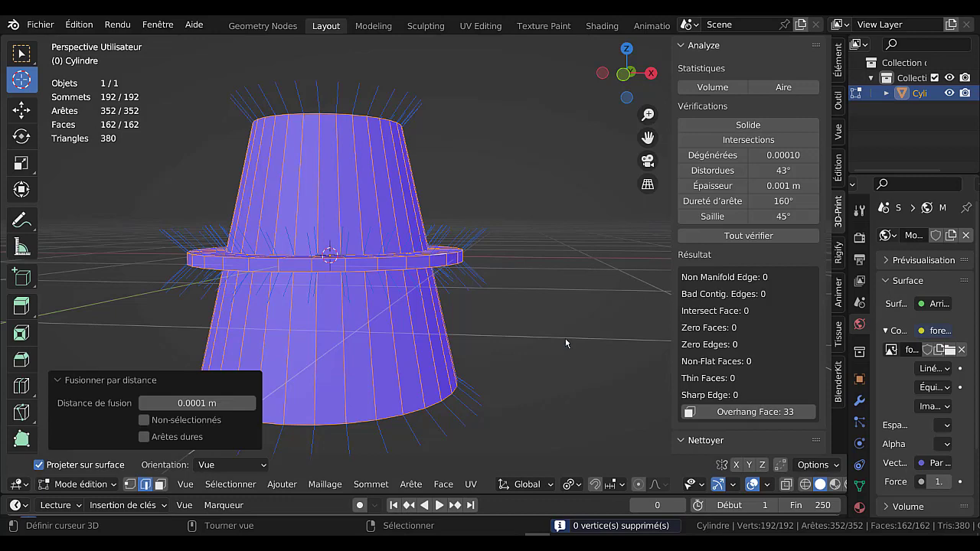
Hide the sidebar and examine the ring's profile and its junction with the tapered cylinder up close and in front orthographic view
left_click_drag(672, 290, 813, 271)
middle_click_drag(601, 310, 680, 287, "shift")
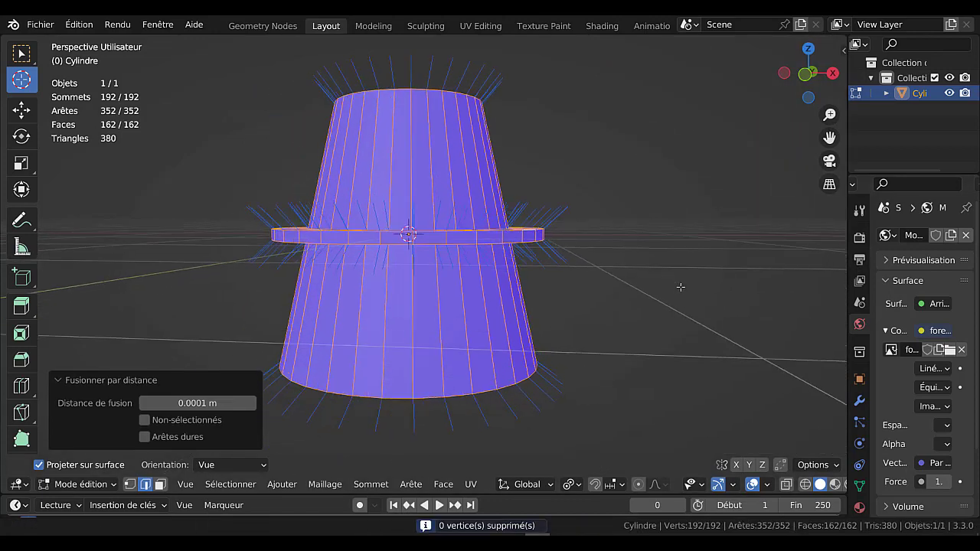
scroll(681, 288, "up", 3)
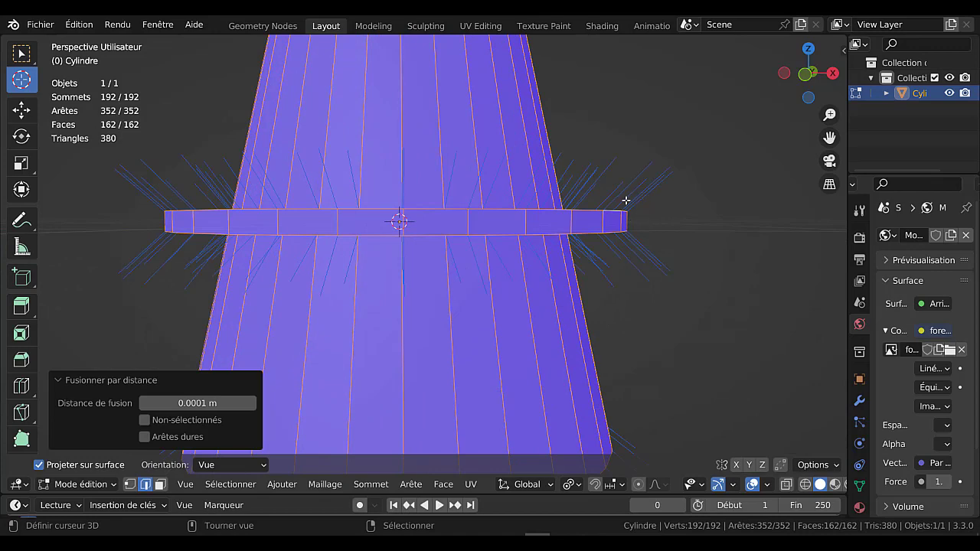
scroll(634, 266, "down", 4)
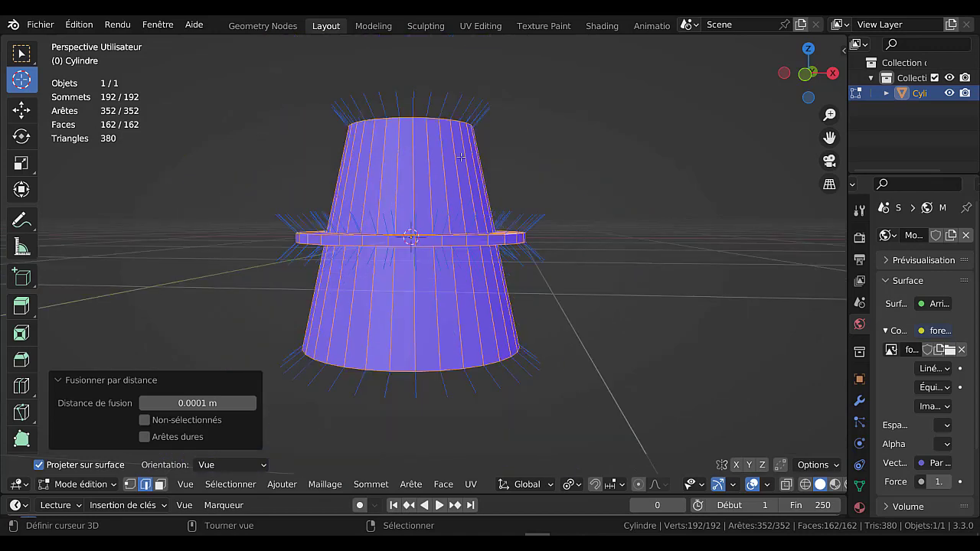
key("KP_1")
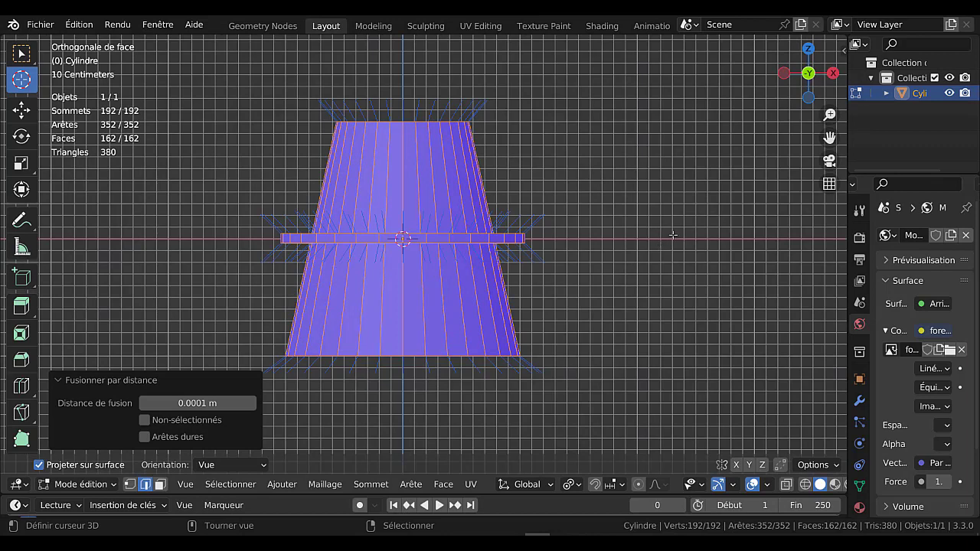
scroll(661, 230, "up", 2)
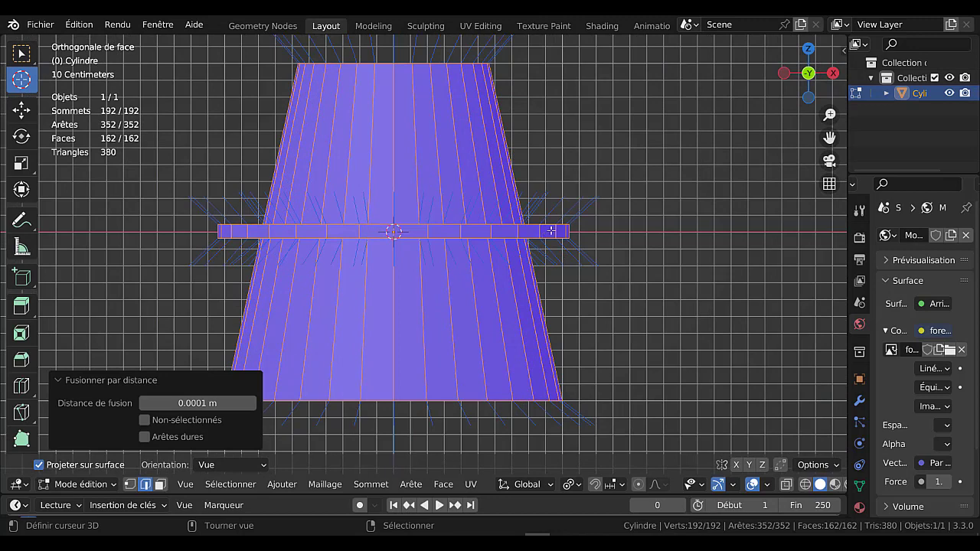
scroll(584, 238, "up", 2)
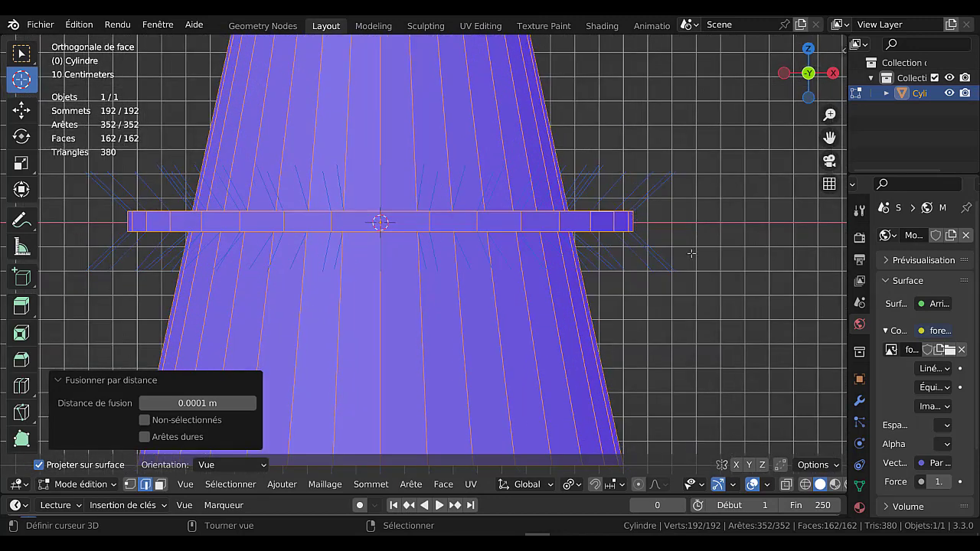
scroll(695, 254, "down", 3)
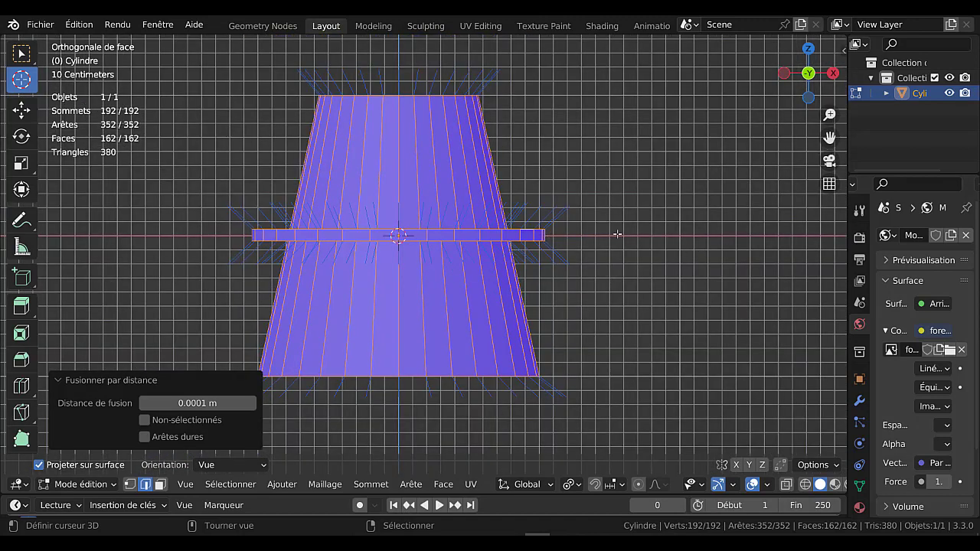
middle_click_drag(631, 236, 652, 244, "shift")
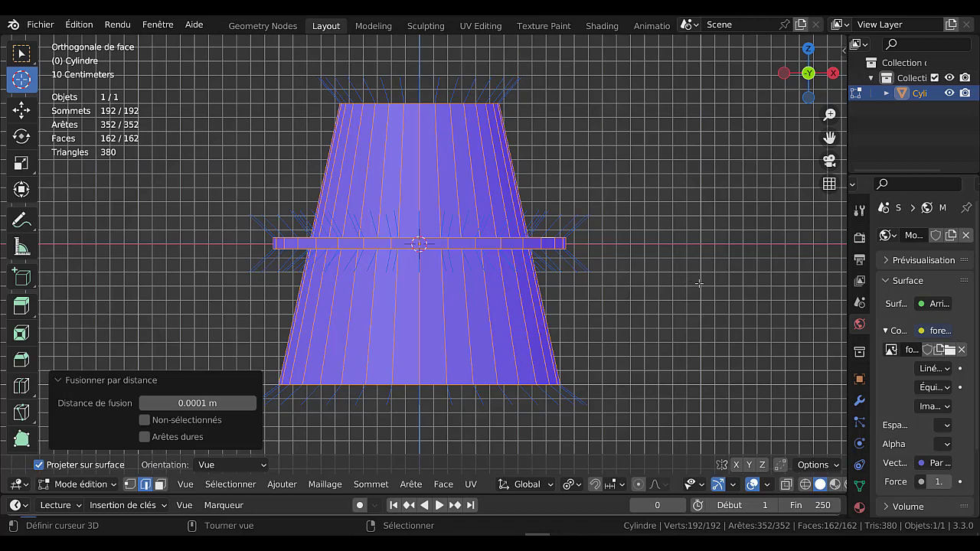
Show the cylinder's modifier properties and look at the modifiers that can be added, without adding one
left_click_drag(844, 221, 735, 222)
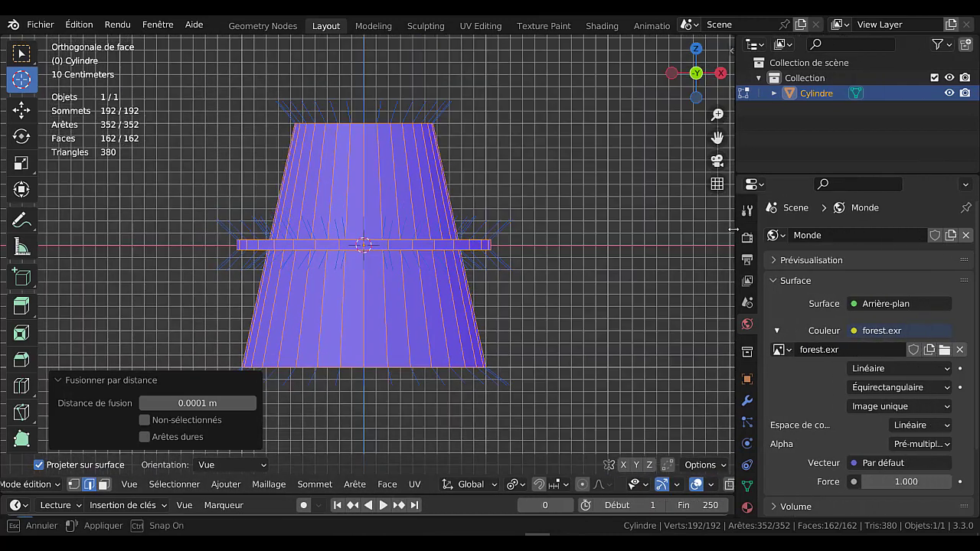
left_click(748, 400)
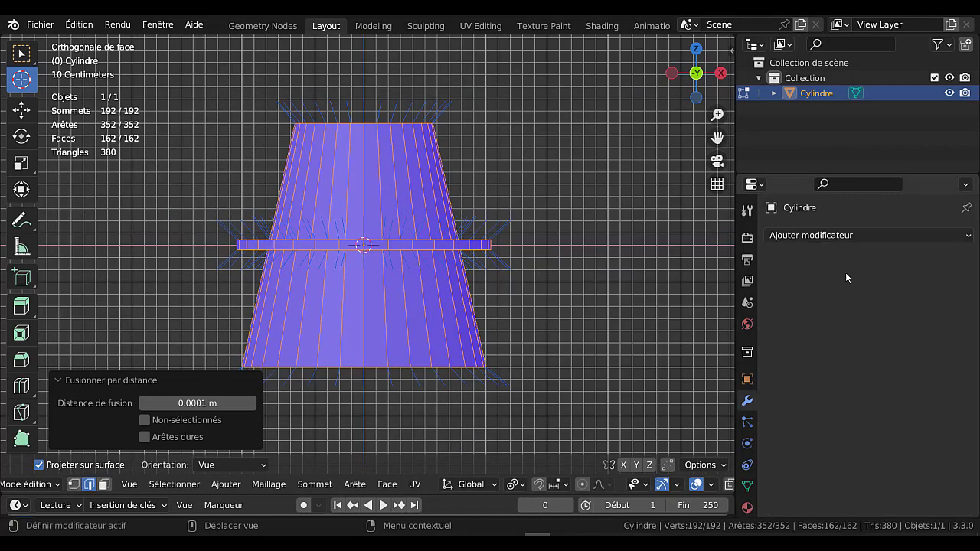
left_click(869, 235)
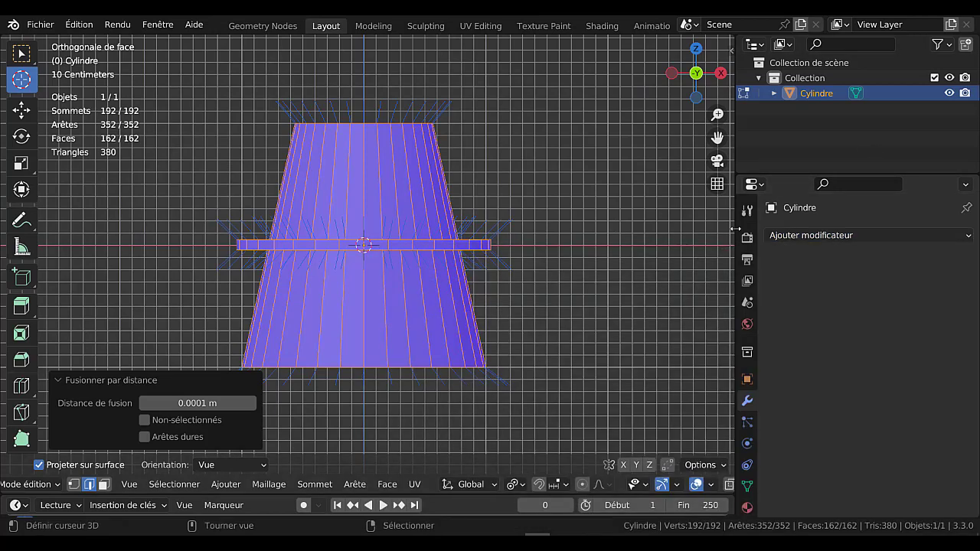
left_click_drag(734, 228, 868, 230)
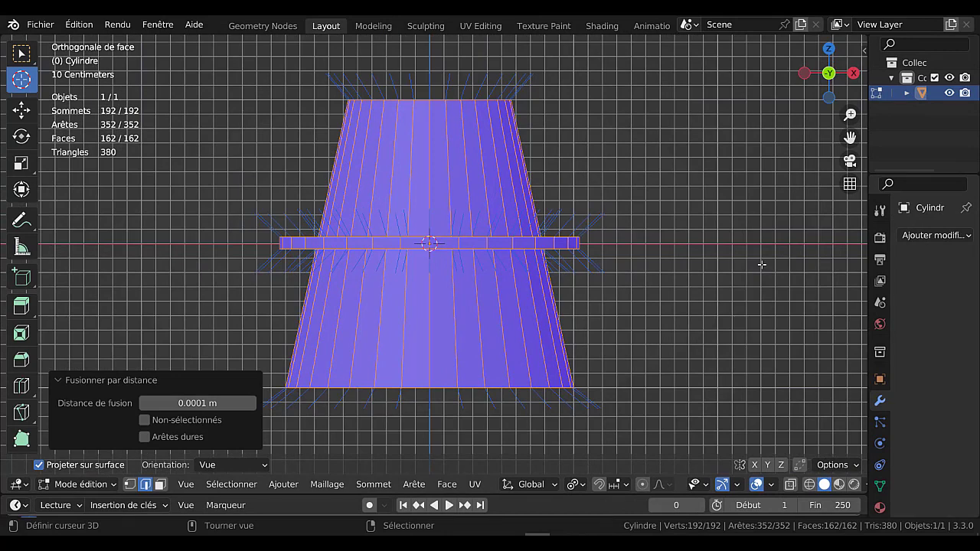